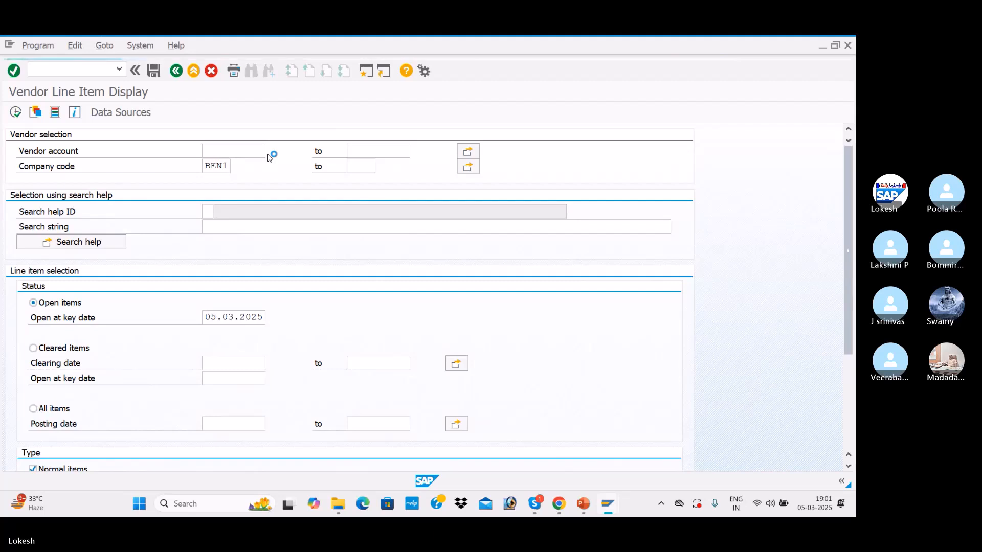
Find vendors in company code BEN1, select TATA IT SOLUTIONS, and display its open line items
left_click(344, 298)
type("BEN1")
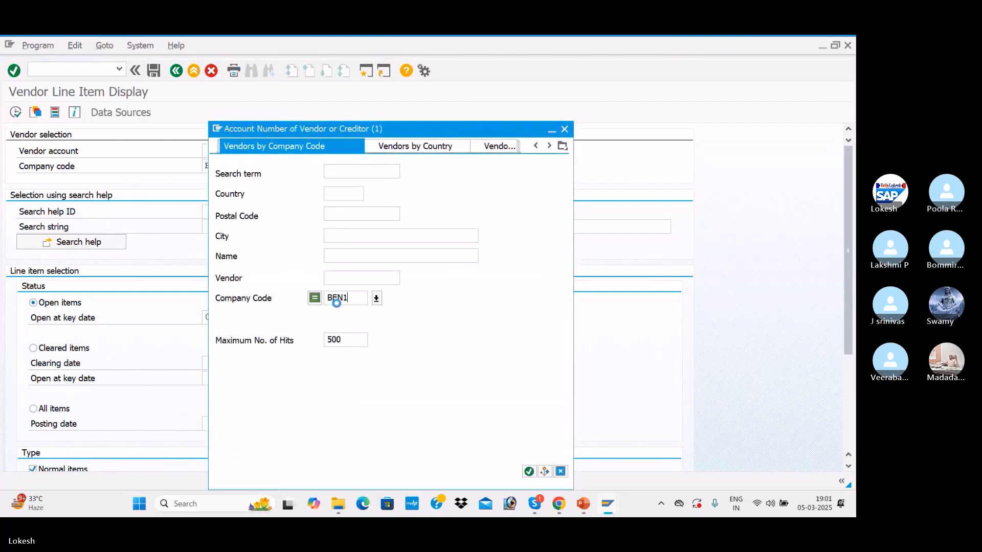
key("Return")
double_click(347, 143)
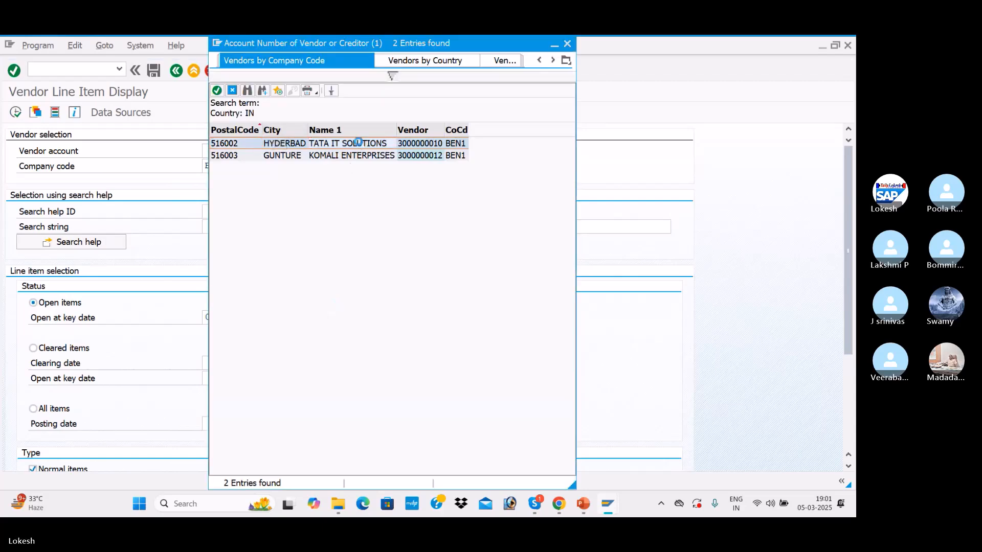
left_click(15, 113)
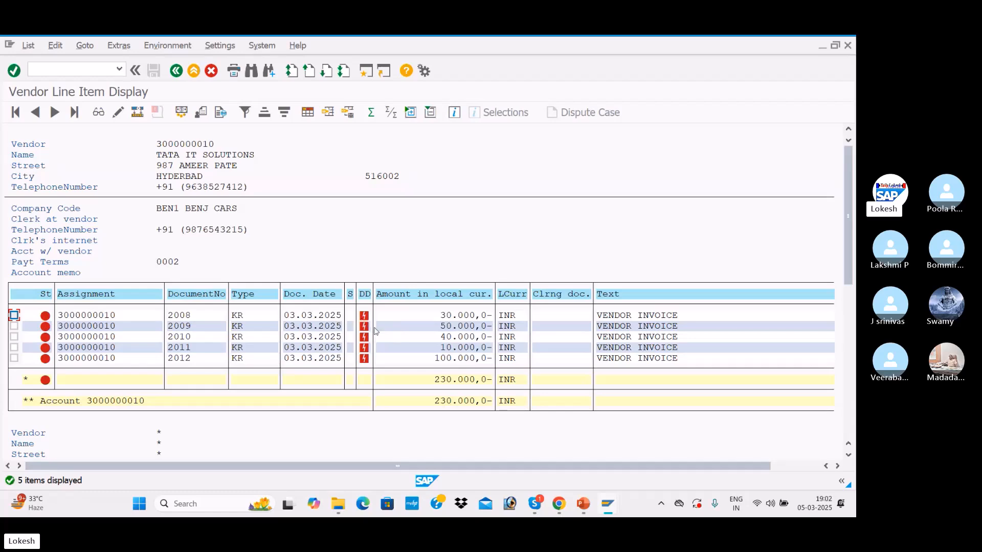
Open transaction FB60 in a new session and select TATA IT SOLUTIONS as the invoice vendor
left_click(366, 72)
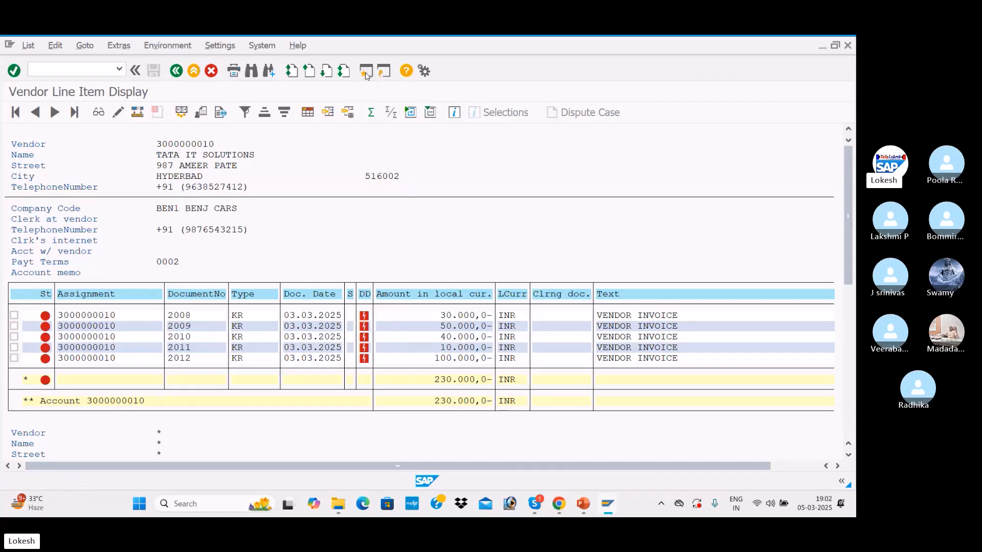
type("FB60")
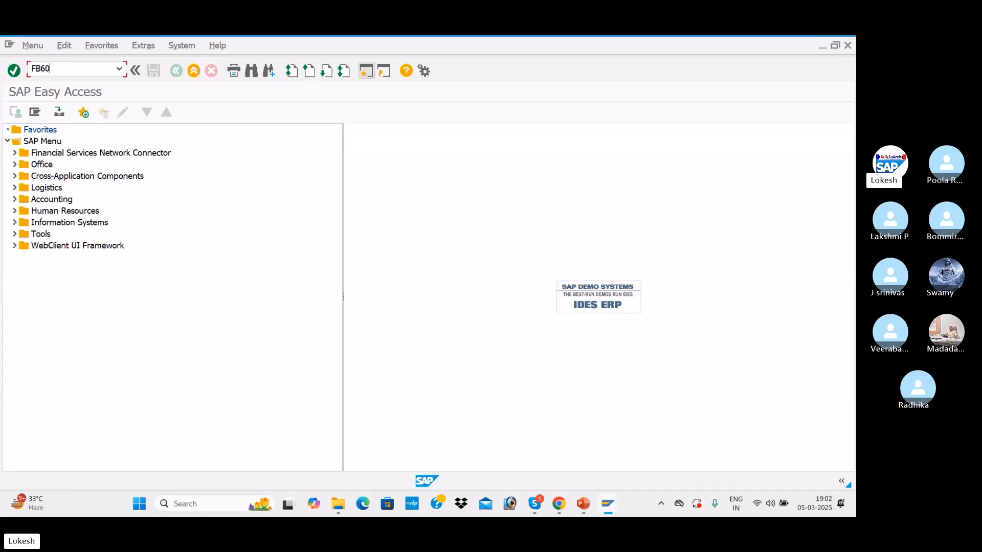
key("Return")
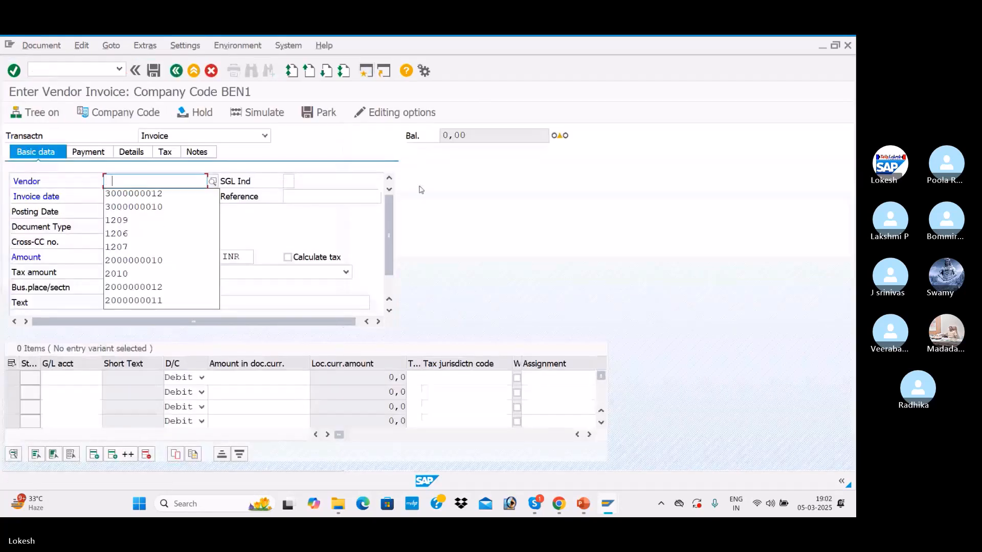
left_click(213, 182)
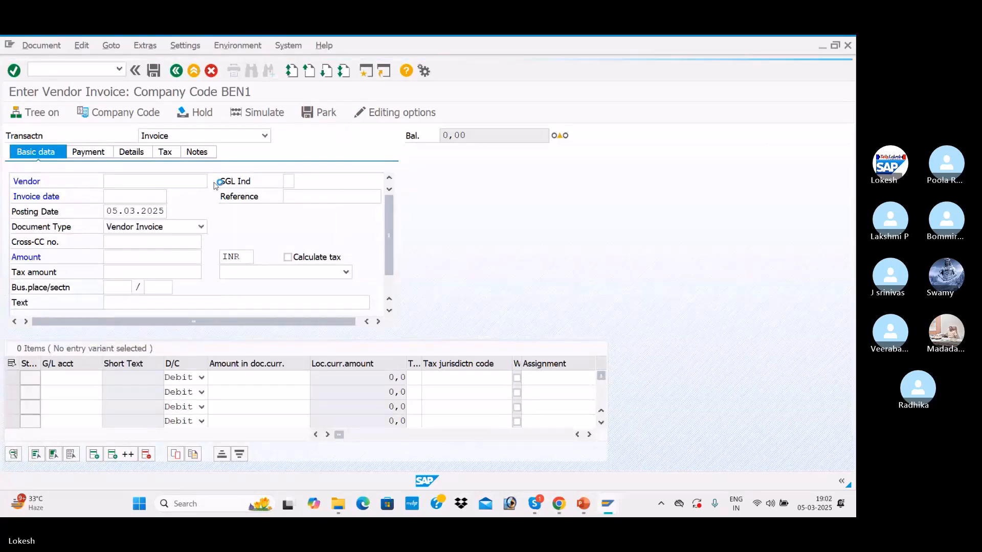
key("Return")
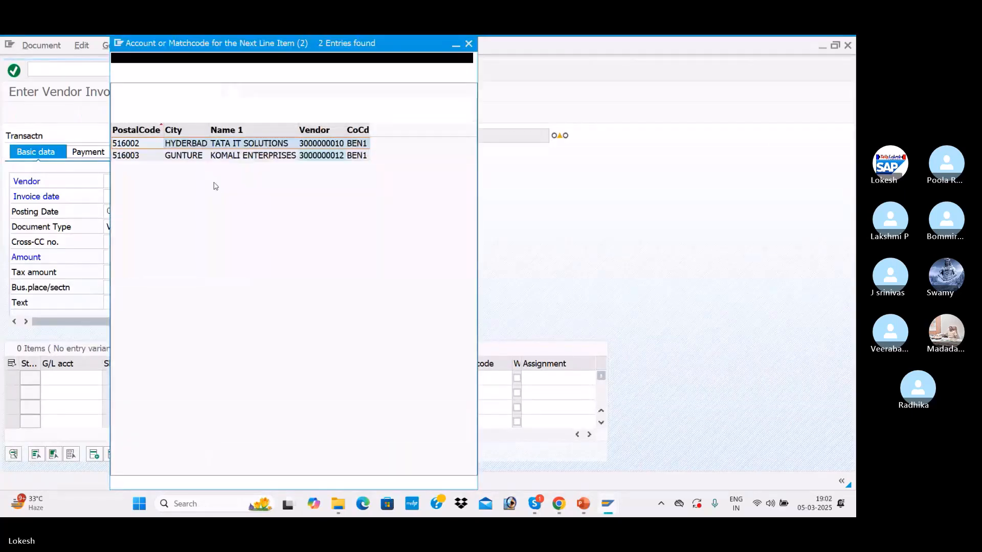
key("Return")
Enter reference 010 and set the invoice date to 05.03.2025
type("05.01.2025")
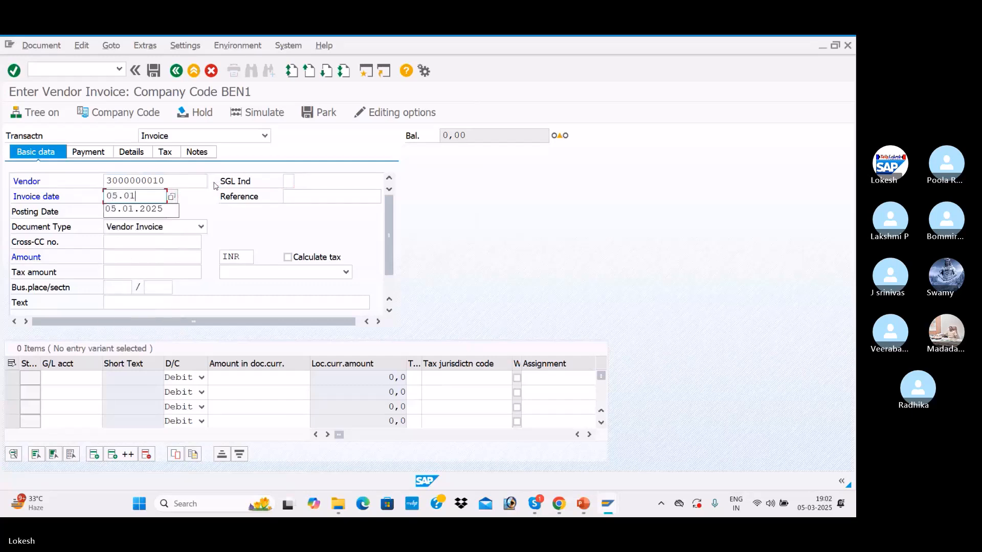
key("Tab")
type("009")
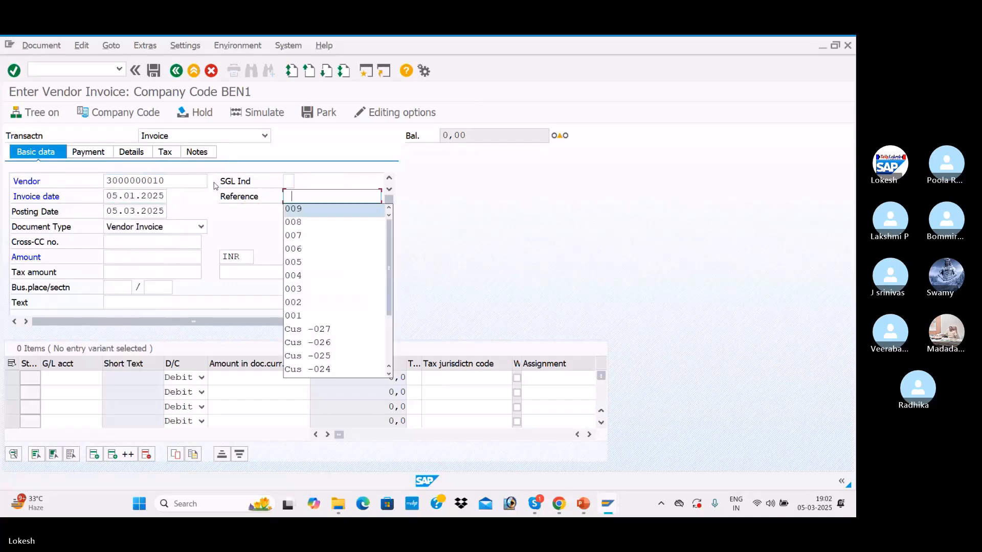
key("BackSpace")
key("BackSpace")
type("10")
key("Tab")
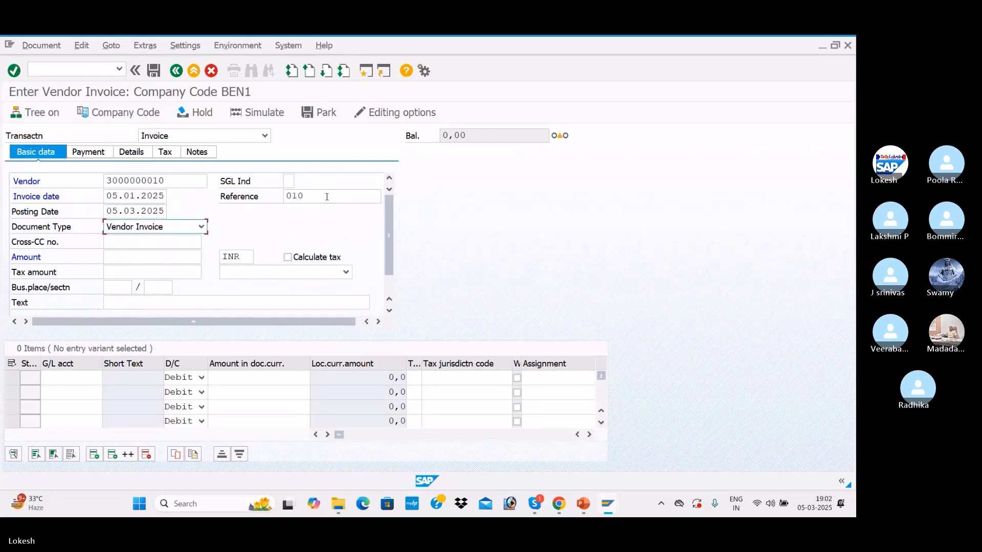
left_click(135, 199)
key("BackSpace")
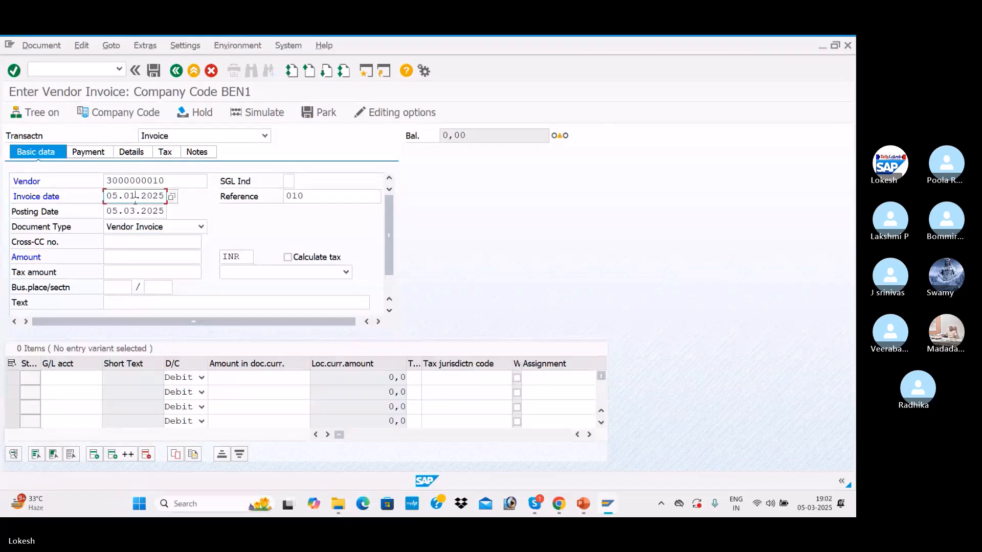
type("3.")
Enter an invoice amount of 40000 and the text VENDOR INVOICE in the basic data
left_click(145, 238)
left_click(140, 259)
left_click(140, 267)
left_click(142, 302)
left_click(142, 315)
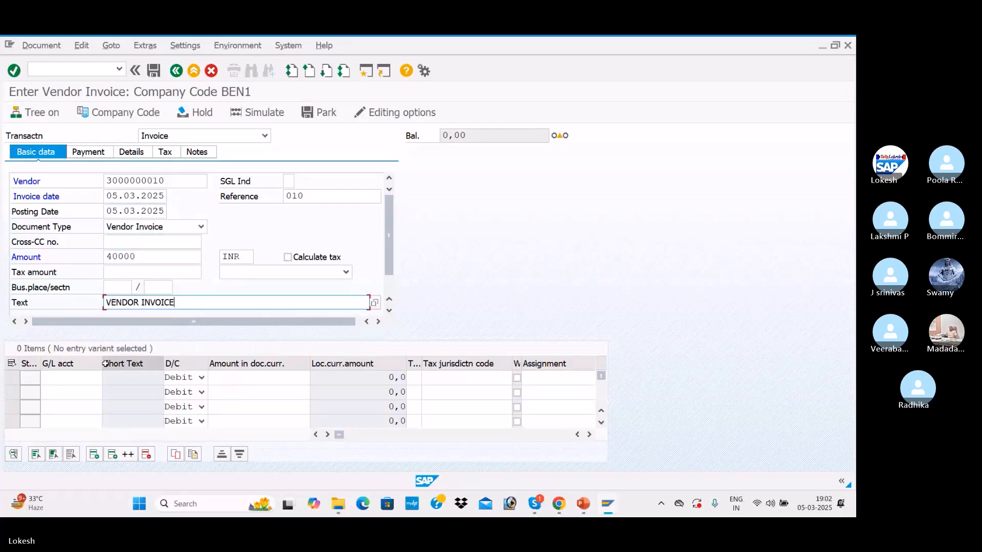
Select G/L account 400005 Purchase A/c for the first invoice item from the accounts of company code BEN1
left_click(108, 376)
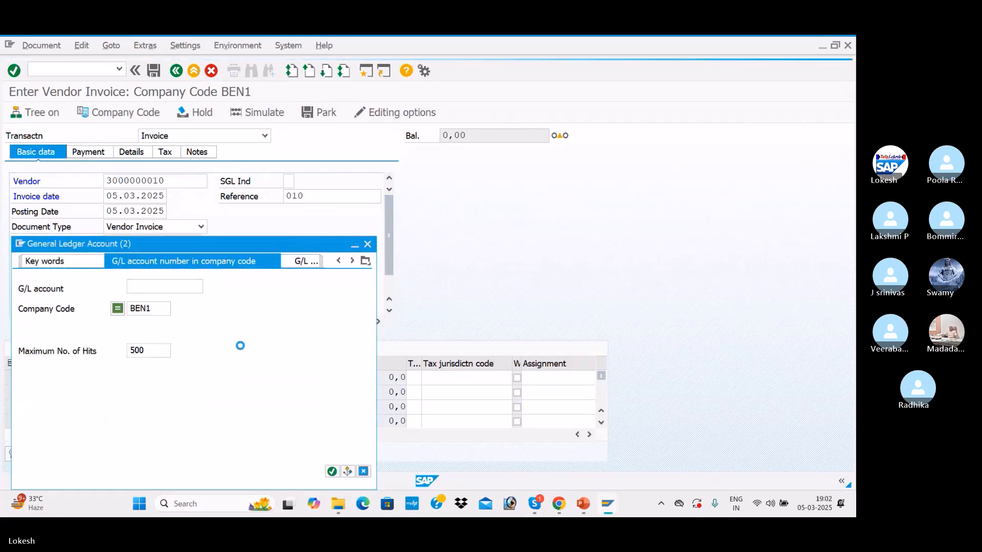
key("Down")
key("Down")
key("Down")
key("Down")
key("Down")
key("Down")
key("Down")
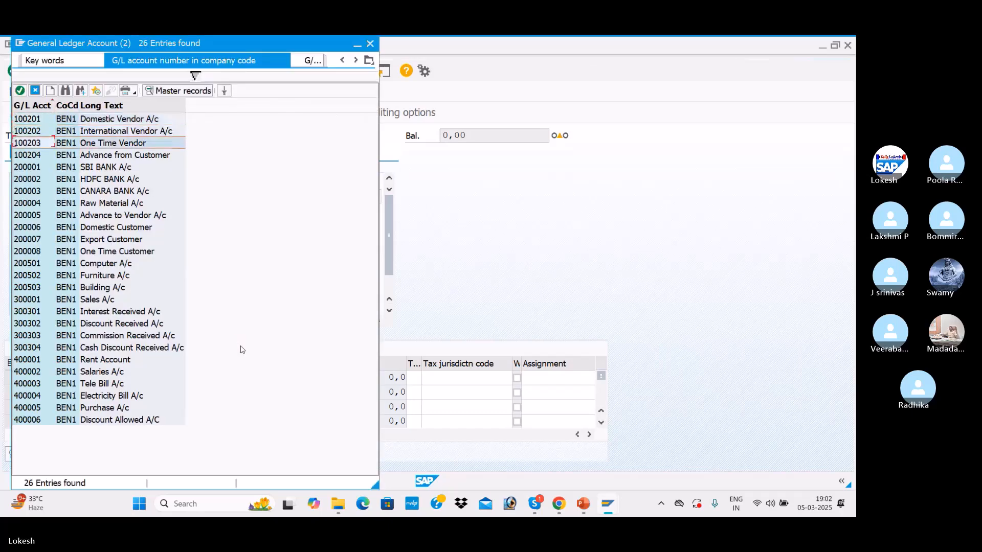
key("Down")
key("Down")
key("Down")
key("Down")
key("Down")
key("Down")
key("Down")
key("Down")
key("Down")
key("Down")
key("Down")
key("Down")
key("Down")
key("Down")
key("Down")
key("Down")
key("Down")
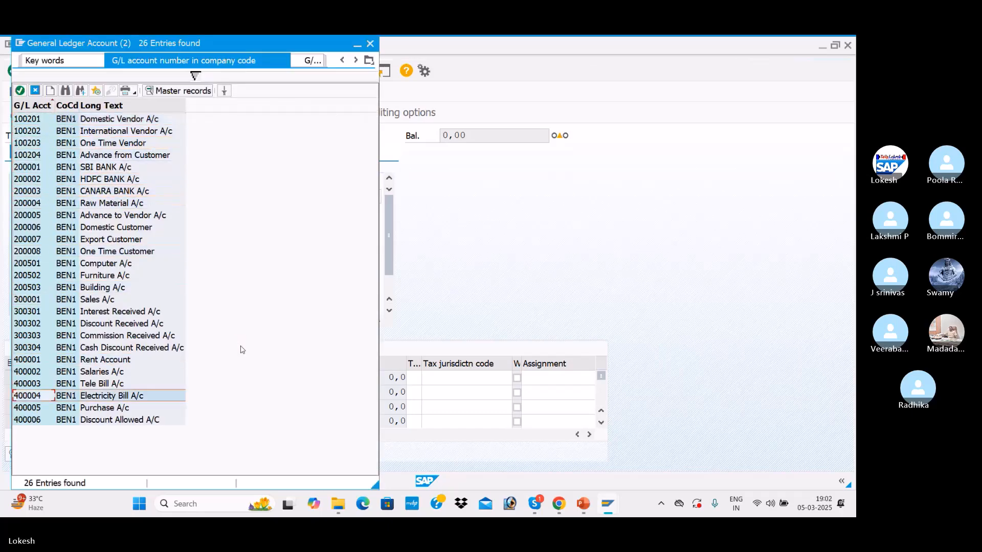
key("Return")
Enter 40000 as the debit amount in document currency on the Purchase A/c line
key("Tab")
key("Tab")
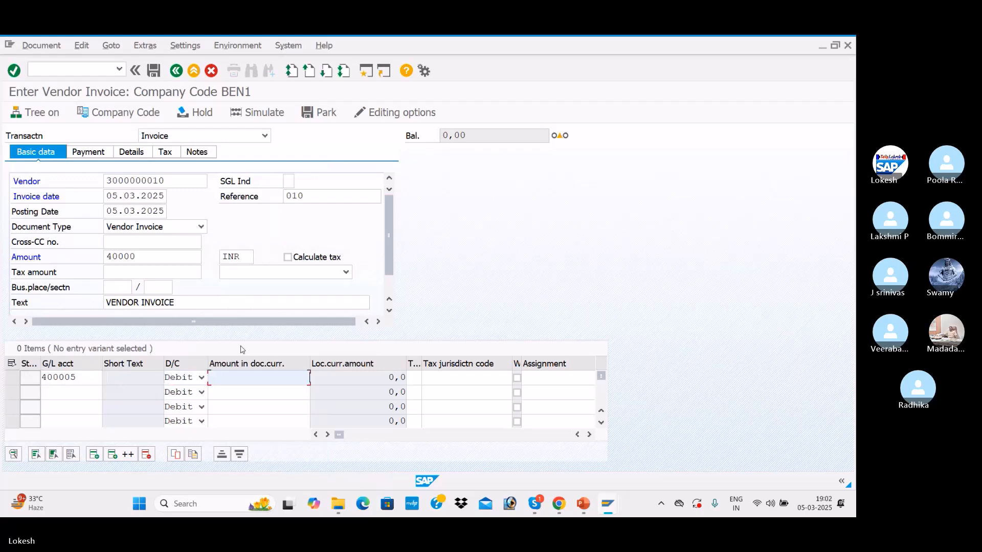
key("Down")
key("Down")
key("Return")
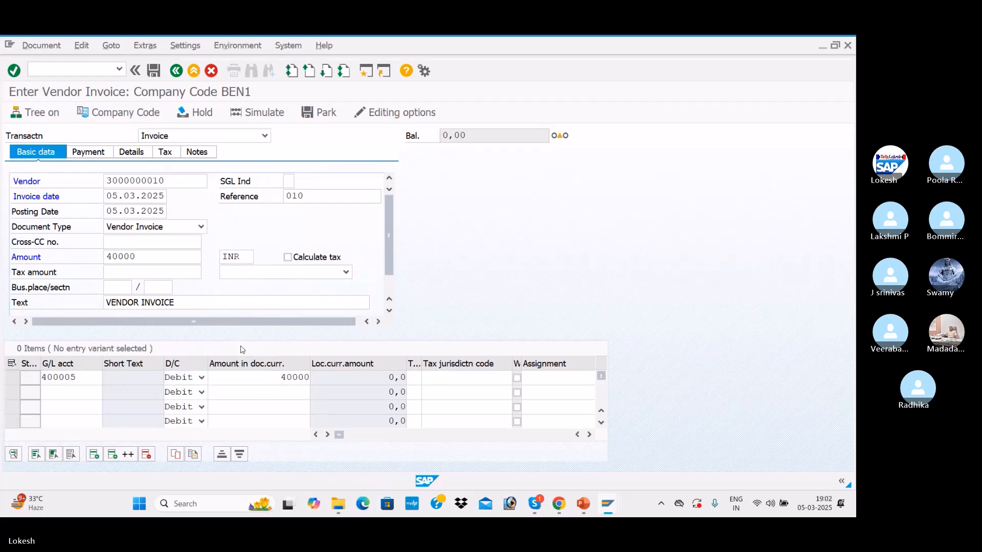
Validate the invoice entries, then simulate and post the vendor invoice
key("Return")
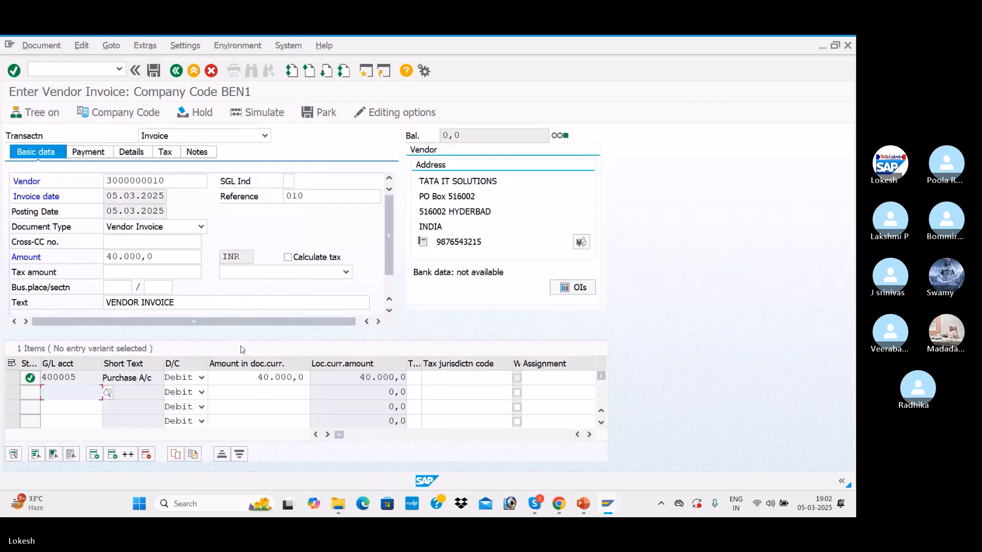
left_click(268, 110)
left_click(154, 71)
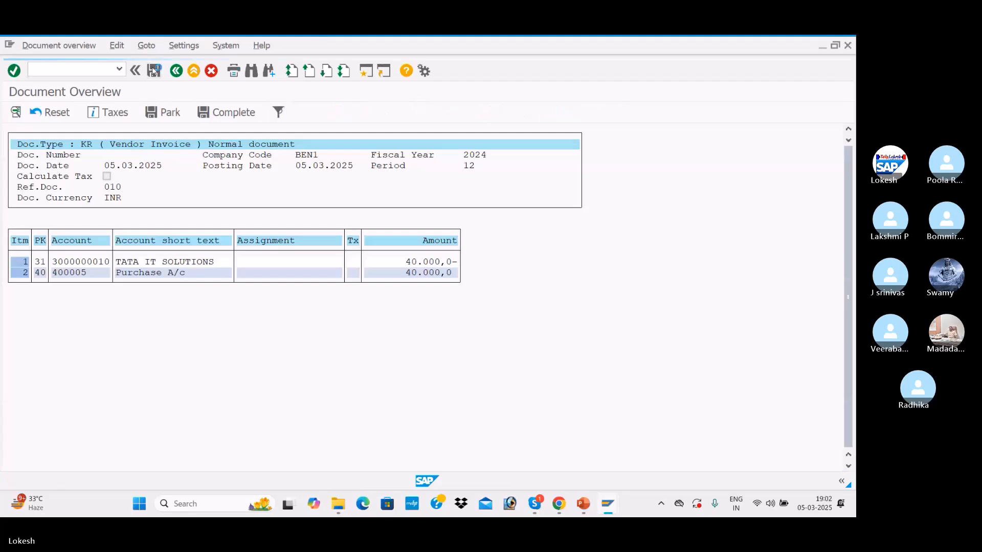
Return to the Vendor Line Item Display session and refresh the list
key("alt+Tab")
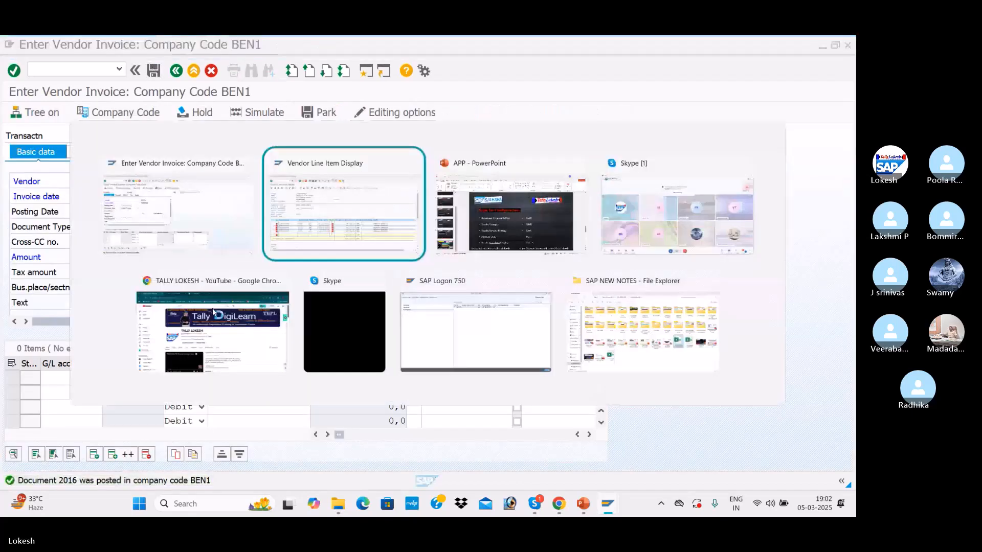
left_click(28, 46)
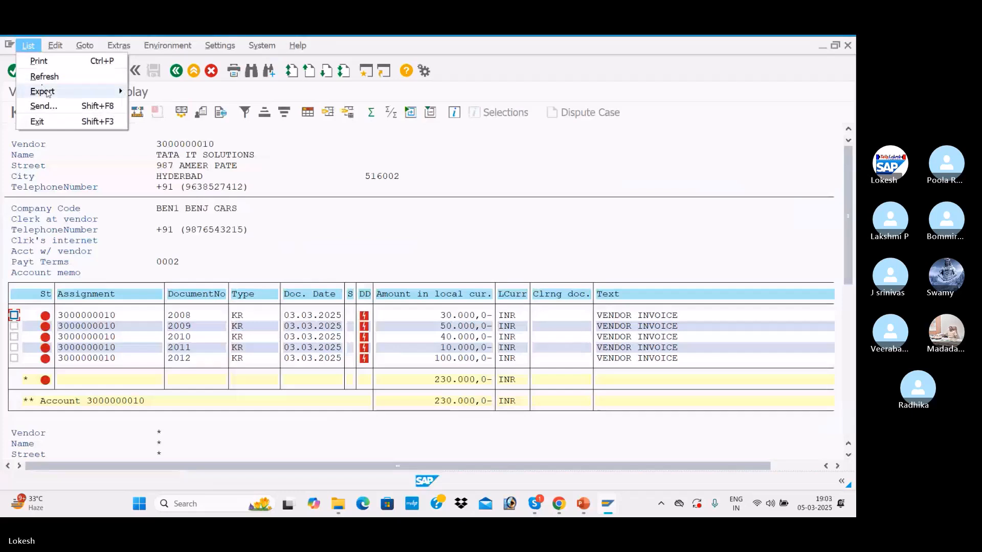
left_click(45, 77)
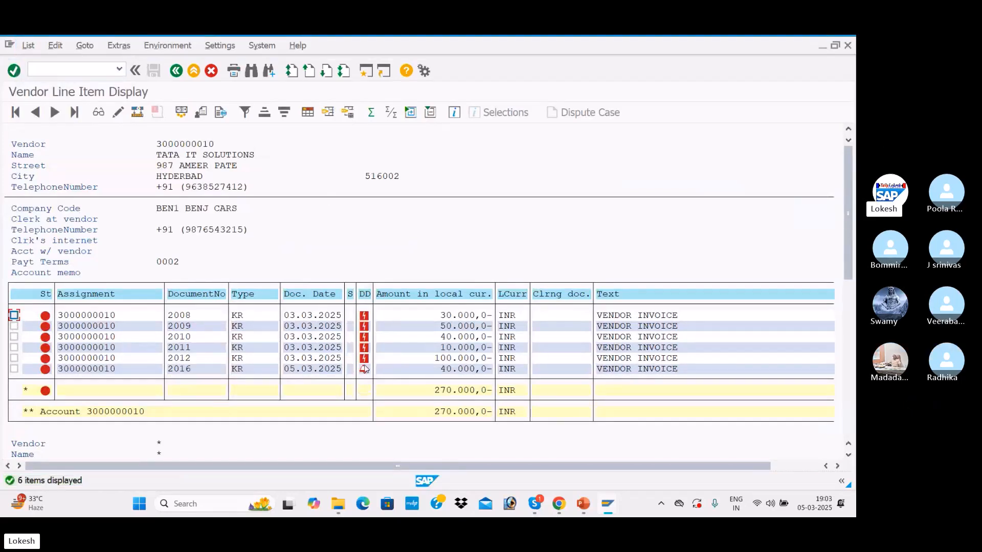
Open the vendor invoice dated 05.03.2025 for change, set its payment method to 3, and save it
mouse_move(363, 375)
double_click(160, 366)
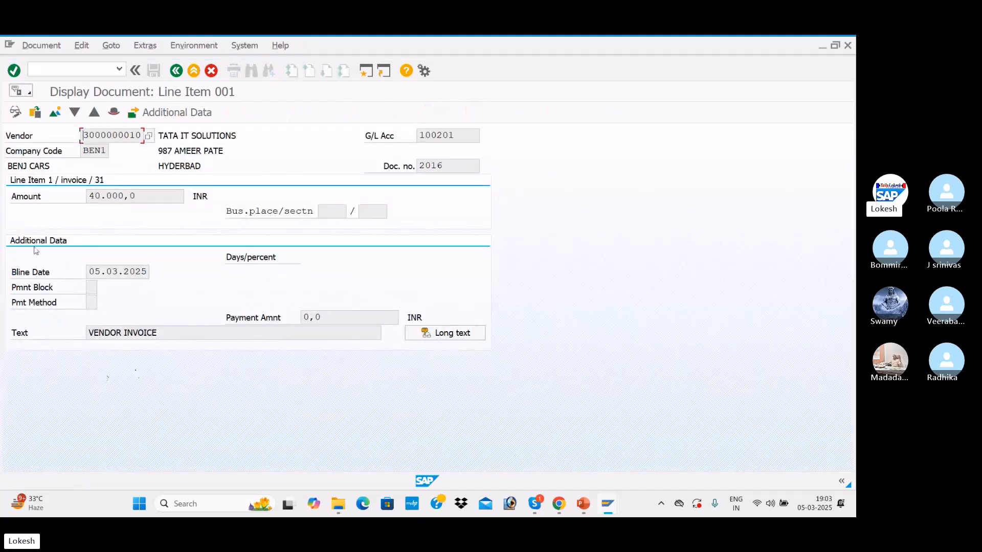
left_click(15, 112)
left_click(92, 303)
type("3")
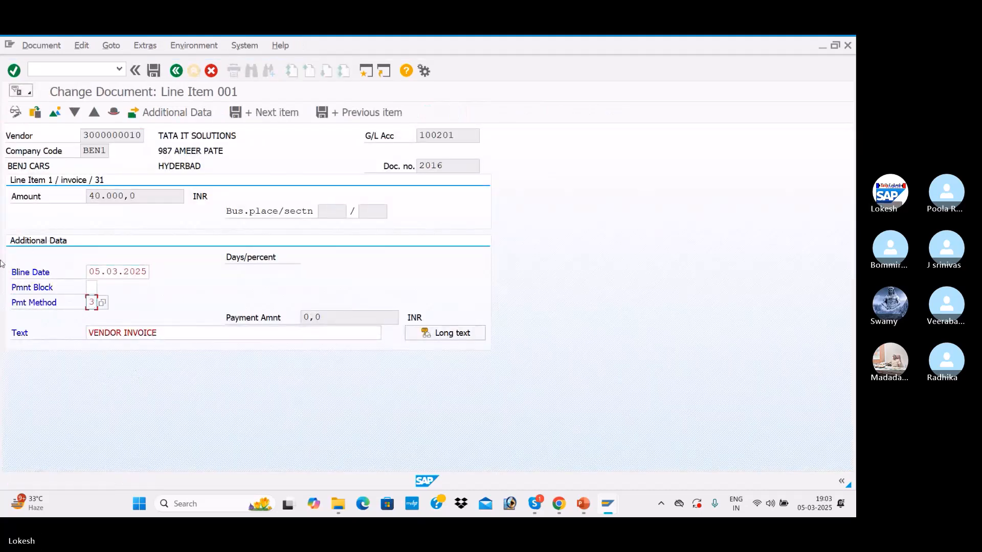
left_click(155, 73)
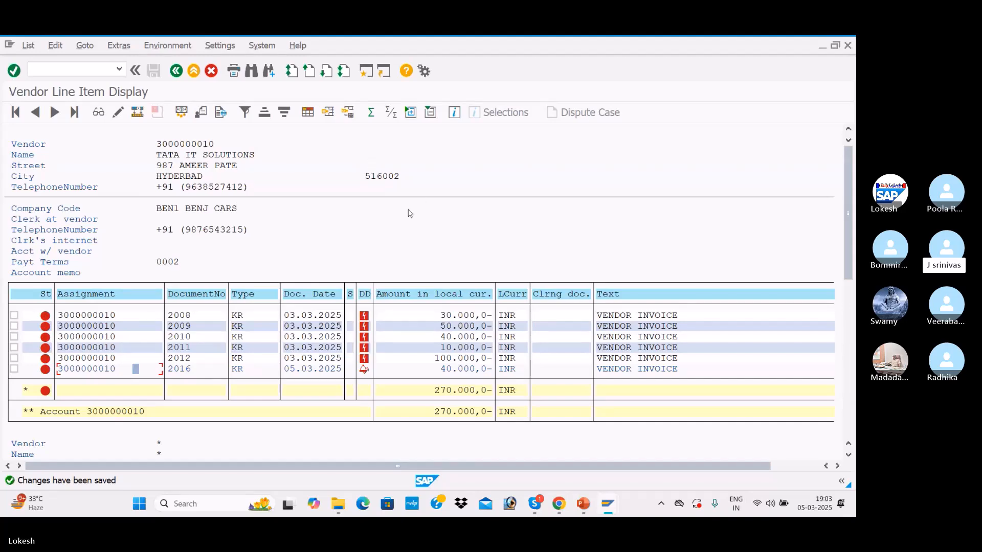
Check the transaction code on the PowerPoint configuration slide and open Automatic Payment Transactions in the SAP invoice session
key("alt+Tab")
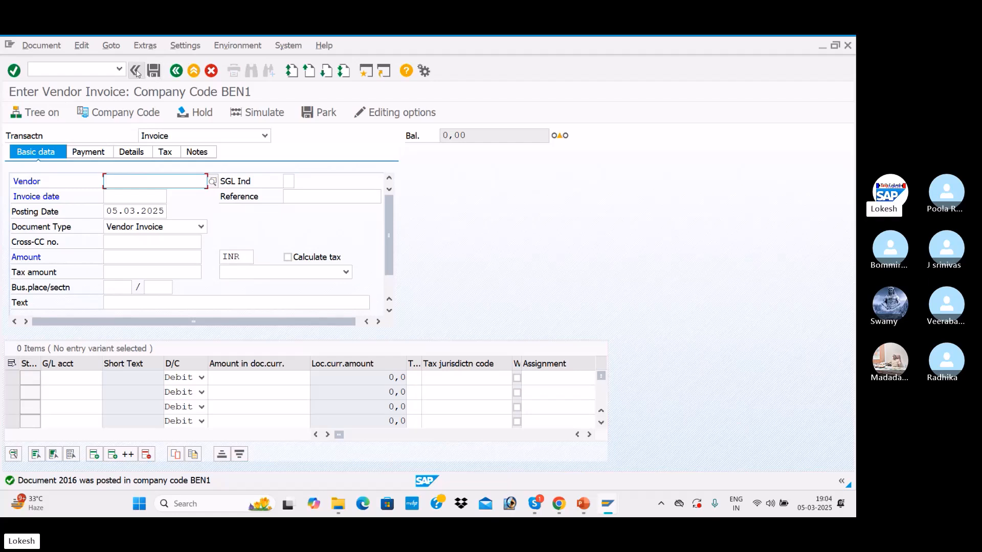
left_click(64, 70)
key("alt+Tab")
key("alt+Tab")
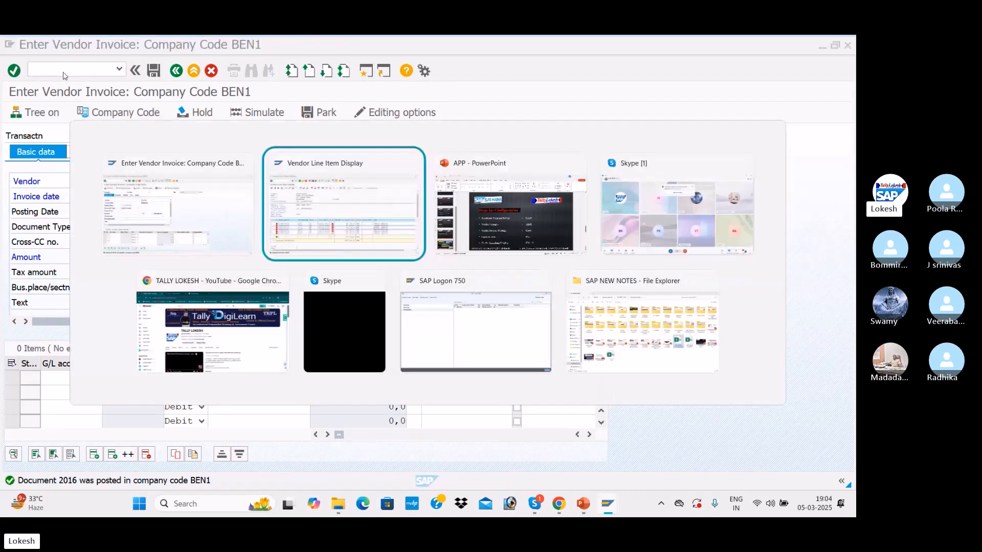
key("alt+Tab")
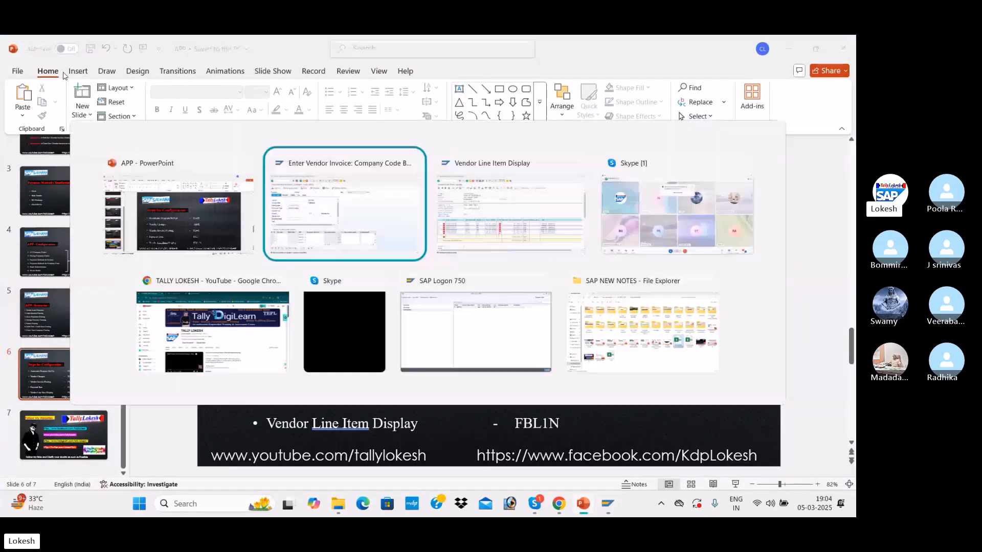
type("/nfb60")
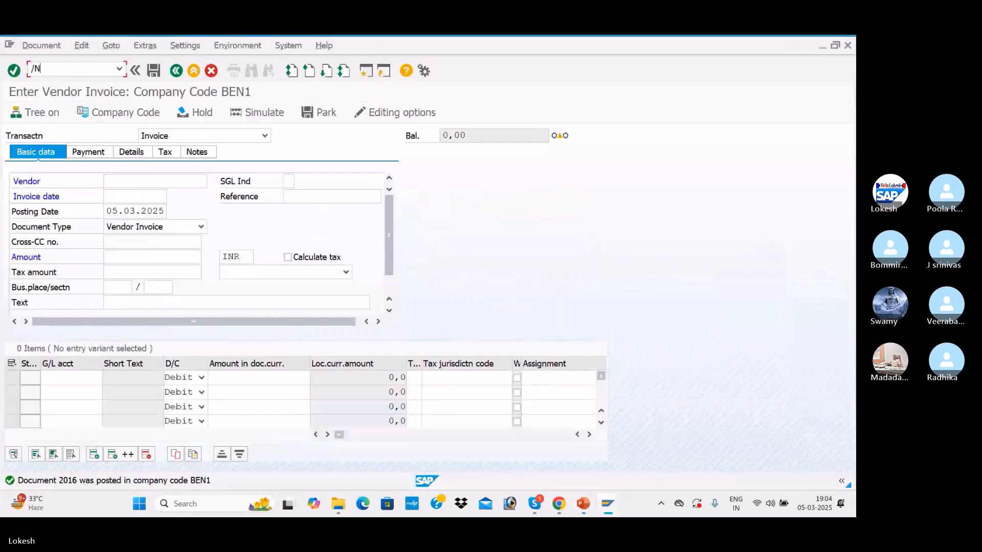
key("Return")
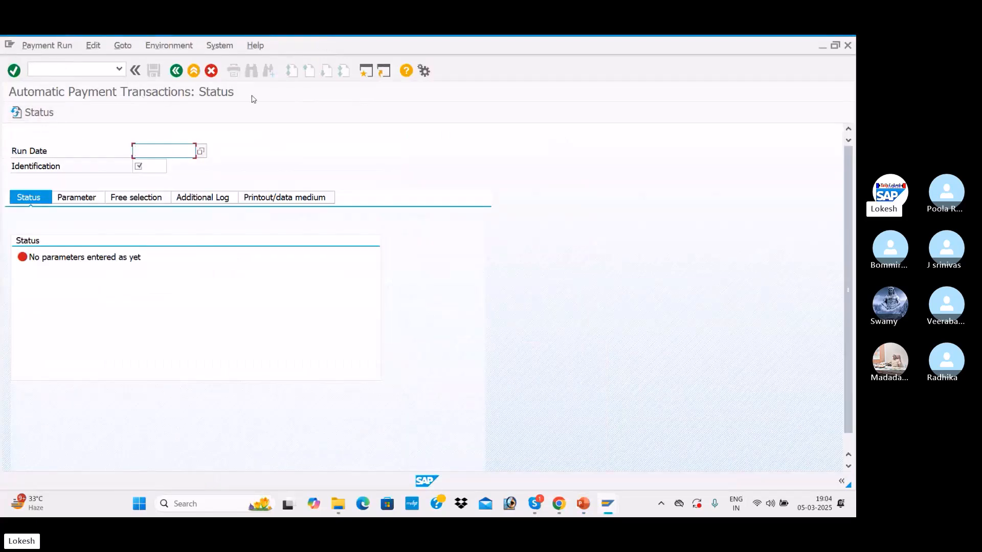
Set the payment run date to 05.03.2025 and the identification to BEN1, and open the run's parameters
type("05.")
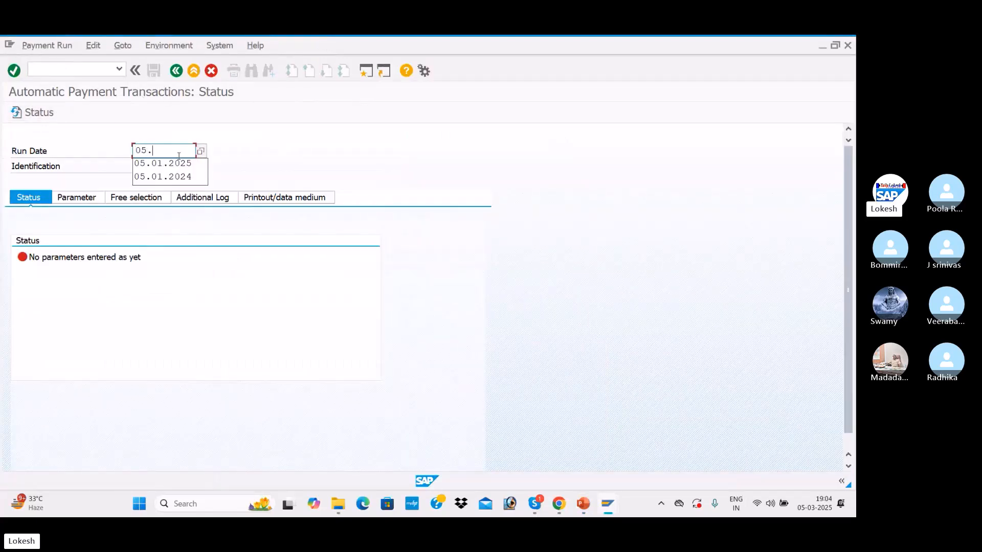
type("03.2025")
key("Tab")
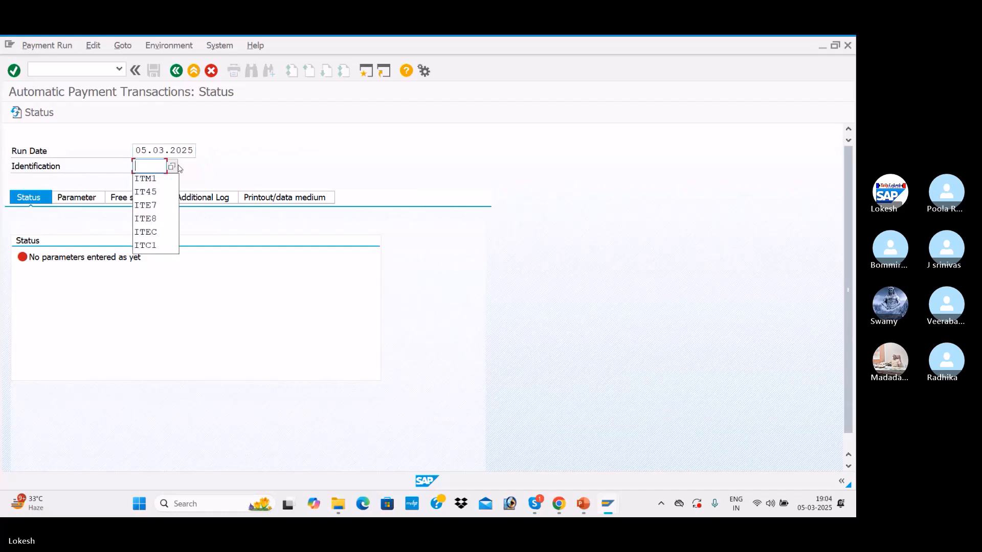
type("BEN")
type("0")
key("BackSpace")
type("1")
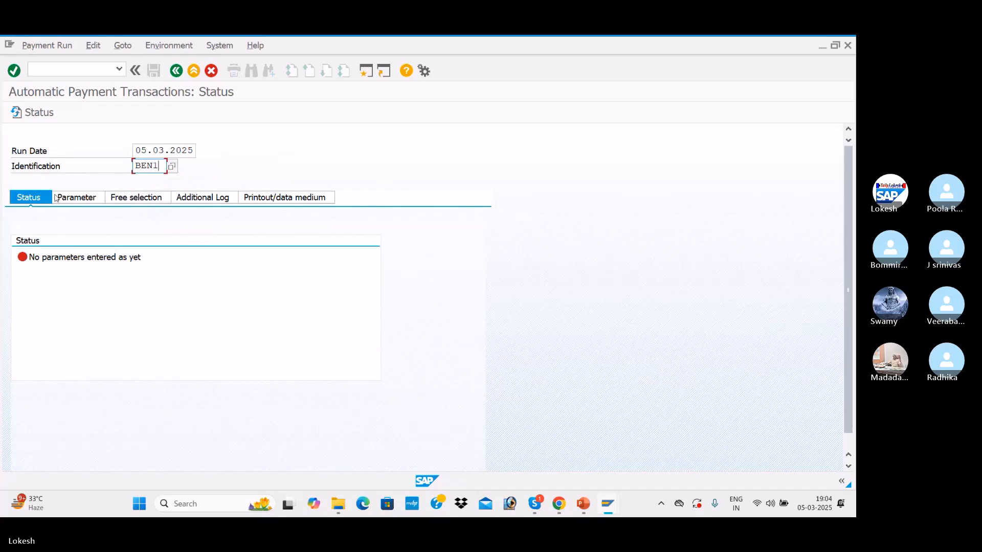
left_click(75, 199)
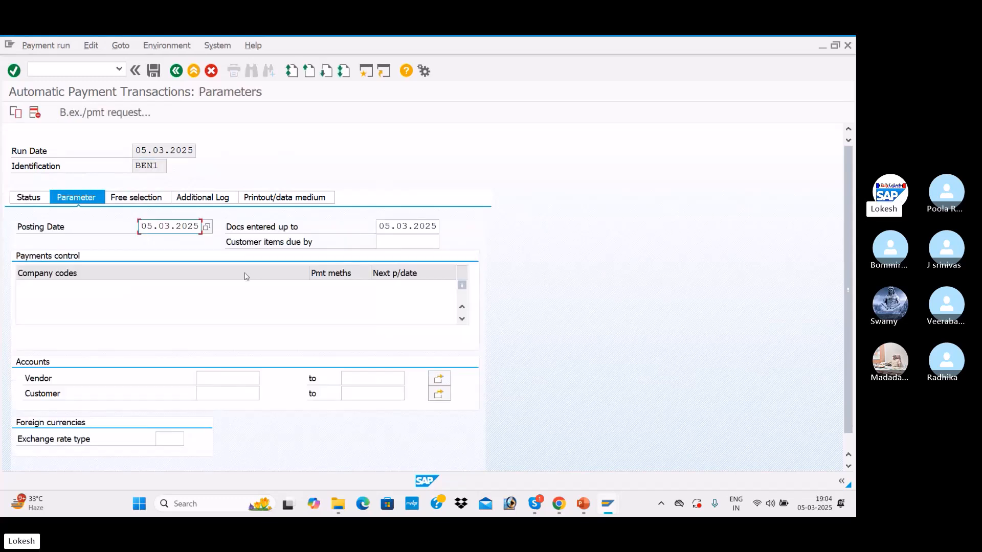
Set the payments control to company code BEN1, payment method 3 and next payment date 08.03.2025
left_click_drag(152, 227, 200, 227)
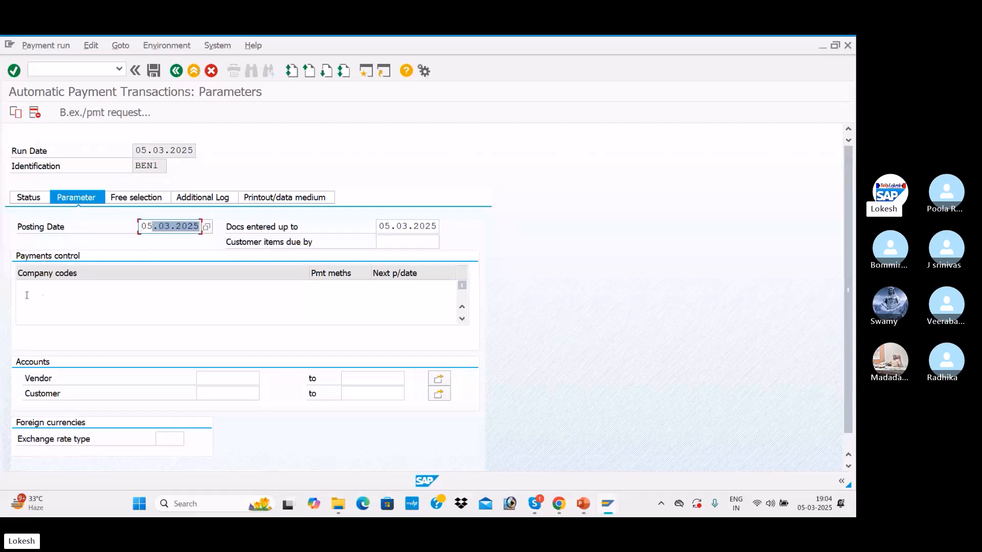
left_click(41, 289)
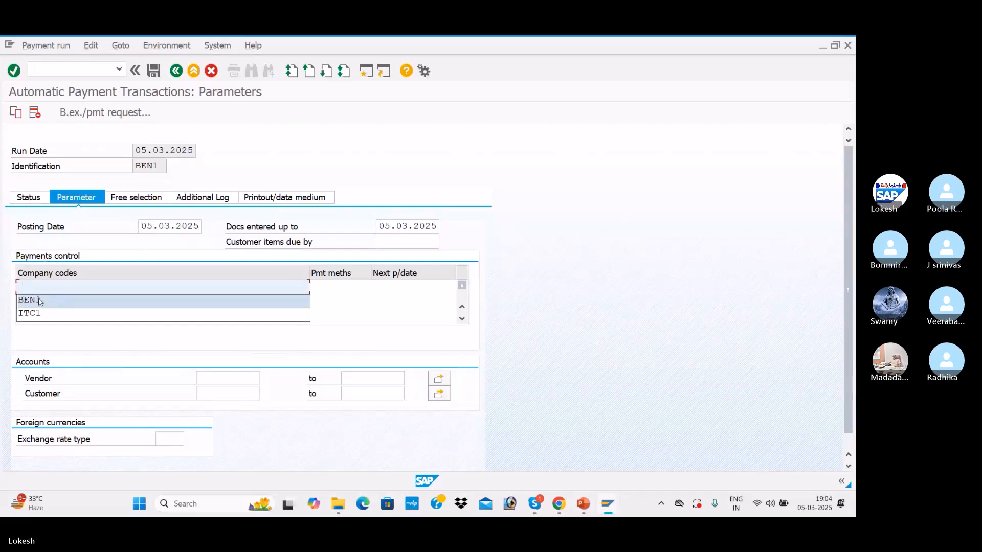
left_click(40, 301)
key("Tab")
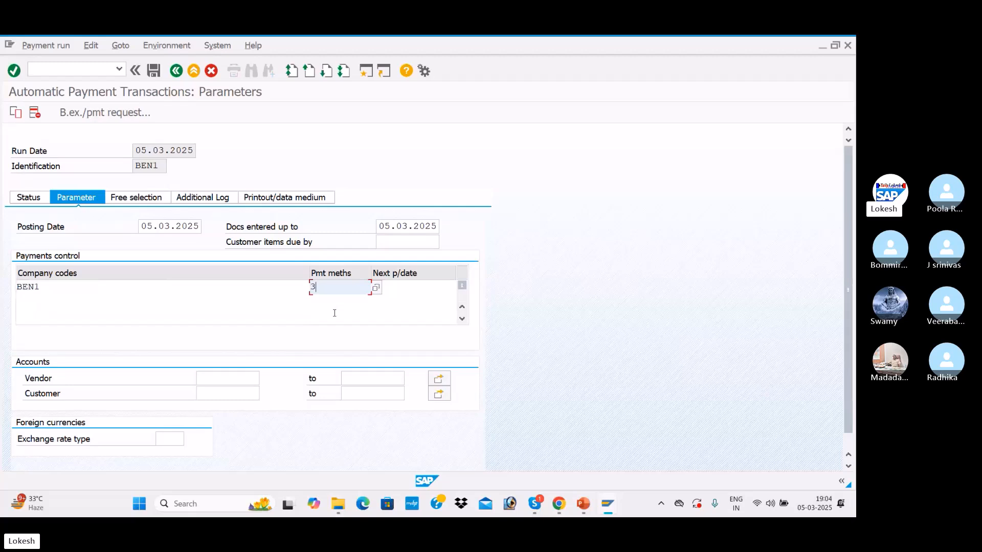
type("3")
key("Tab")
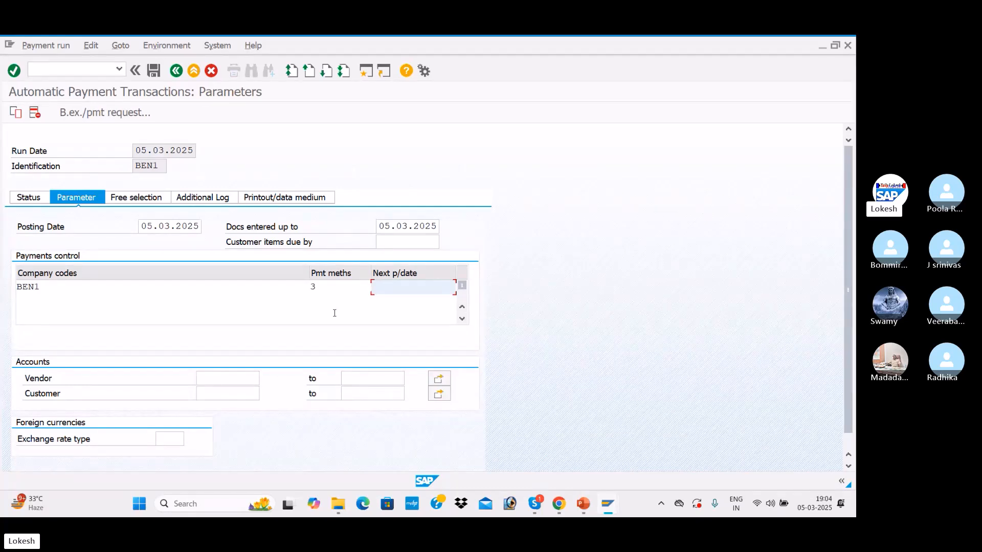
type("8.")
key("BackSpace")
key("BackSpace")
type("0")
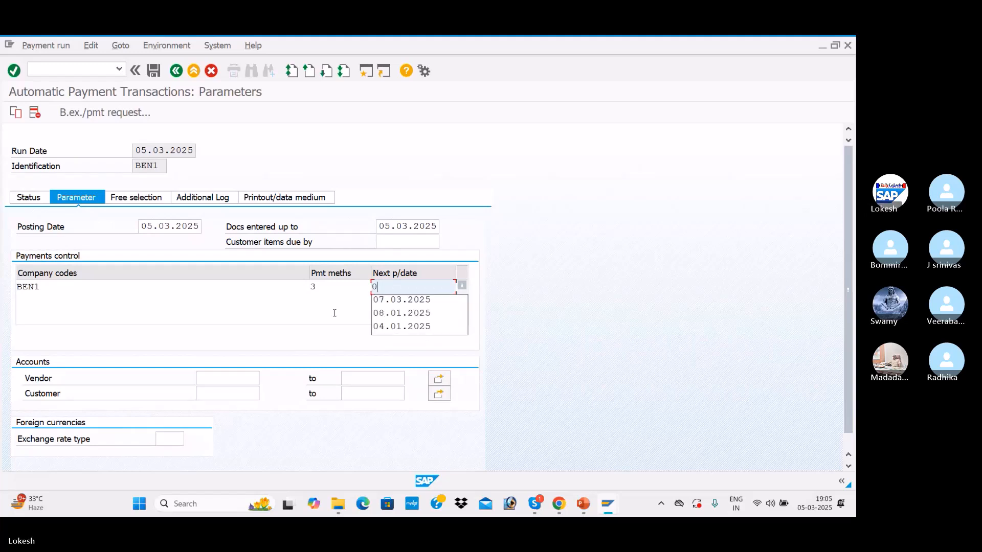
type("8.03")
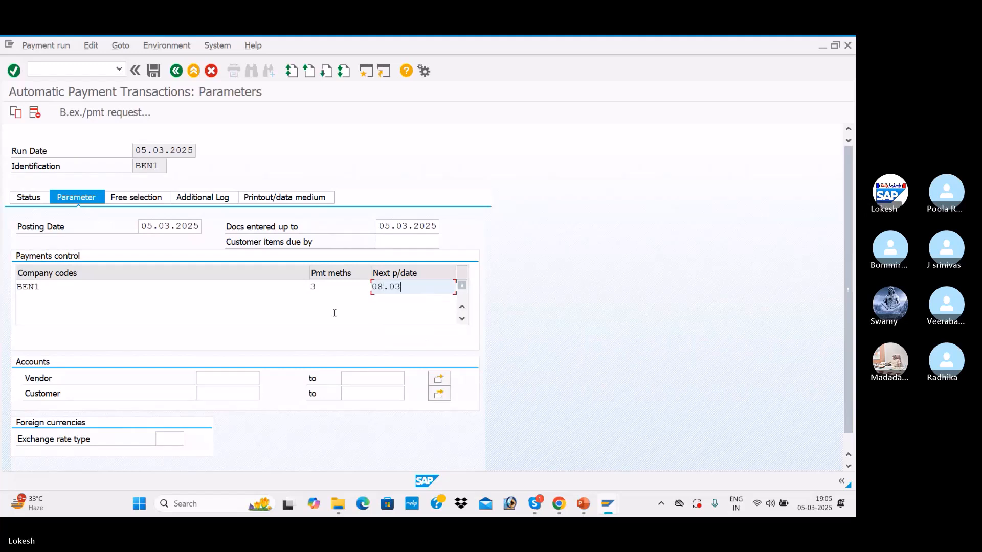
type(".2025")
Look up the vendors of company code BEN1 and choose TATA IT SOLUTIONS as the vendor account for the run
left_click(206, 381)
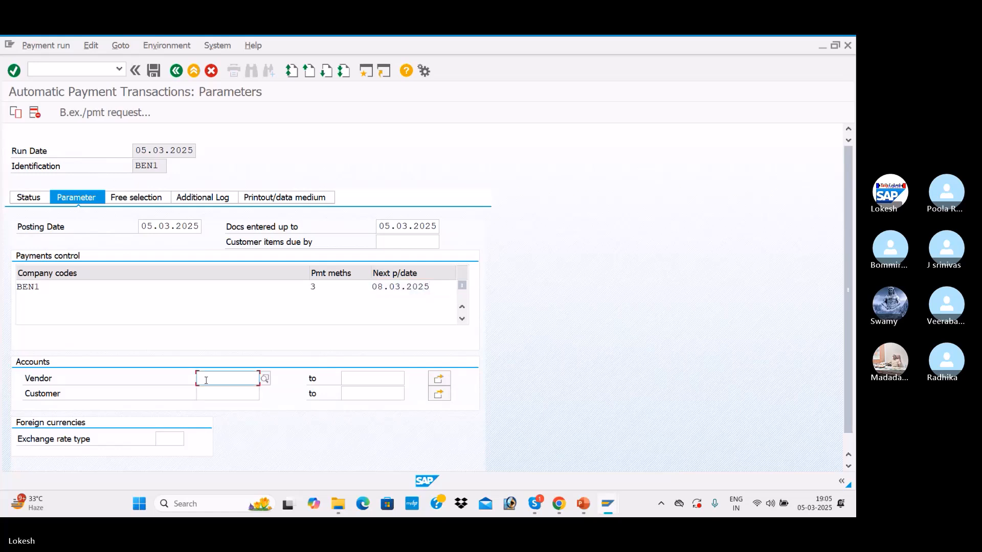
left_click(265, 379)
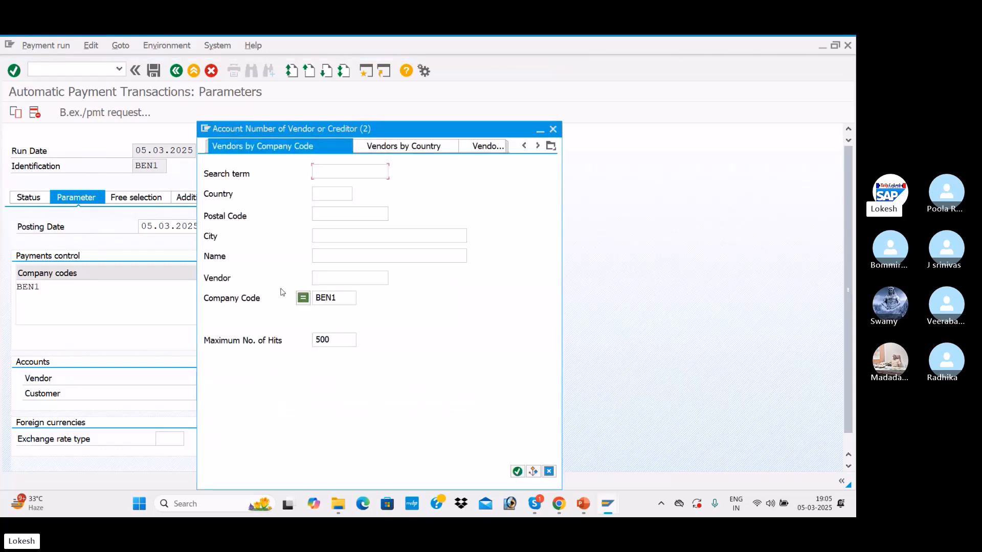
left_click(349, 254)
key("Return")
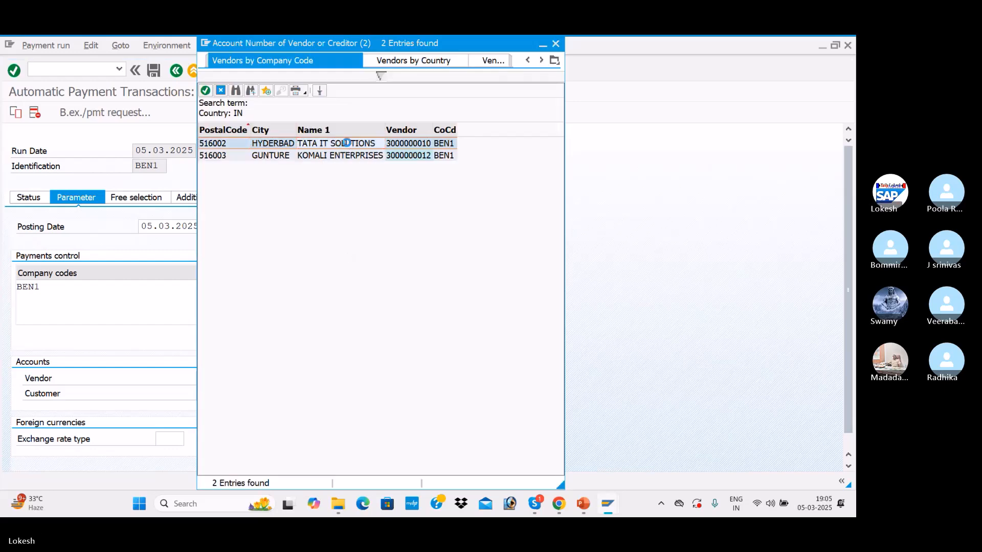
double_click(347, 145)
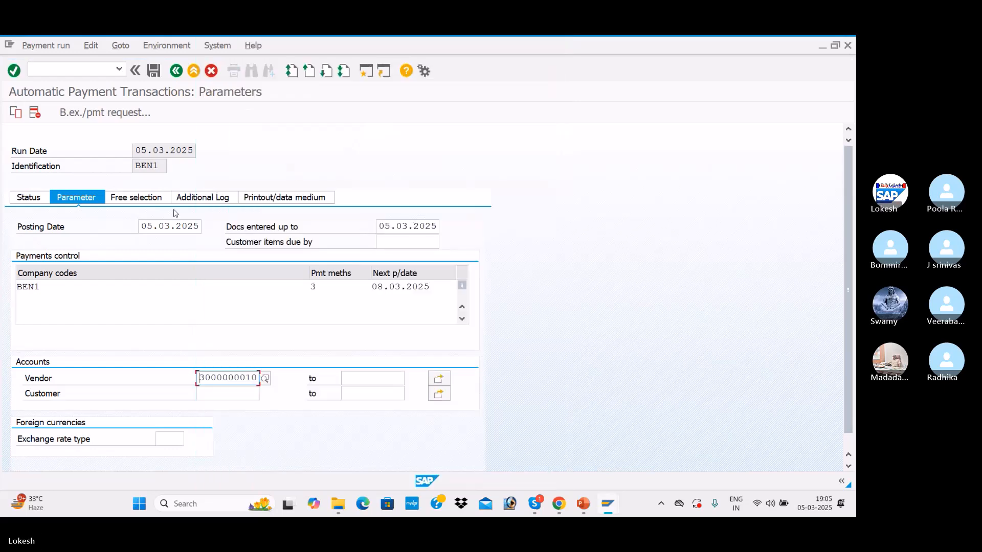
Enable Due date check and Payment method selection in all cases in the payment run's additional log
left_click(145, 197)
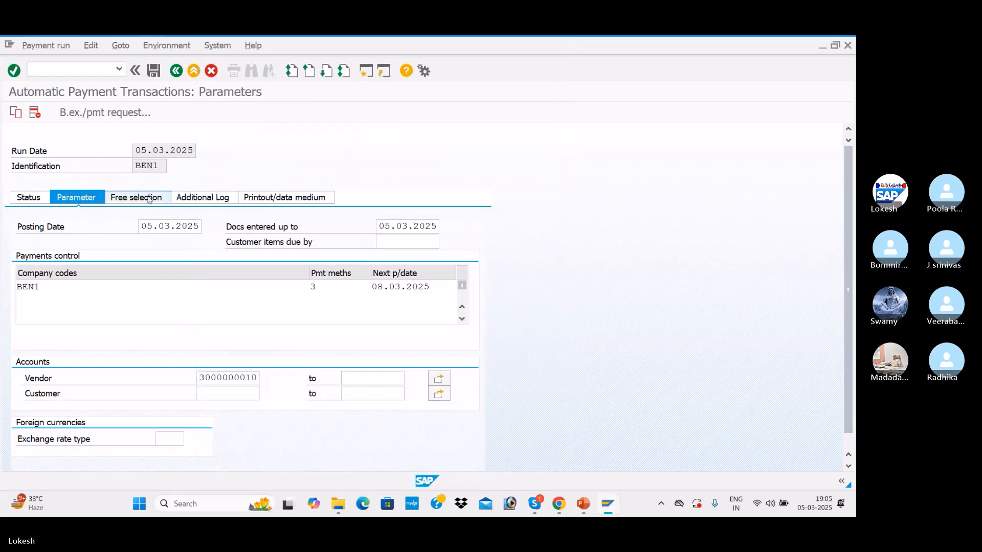
left_click(198, 198)
left_click(21, 257)
left_click(27, 274)
Fill the first required vendor account of the additional log with the second of the previously used vendor numbers
left_click(47, 363)
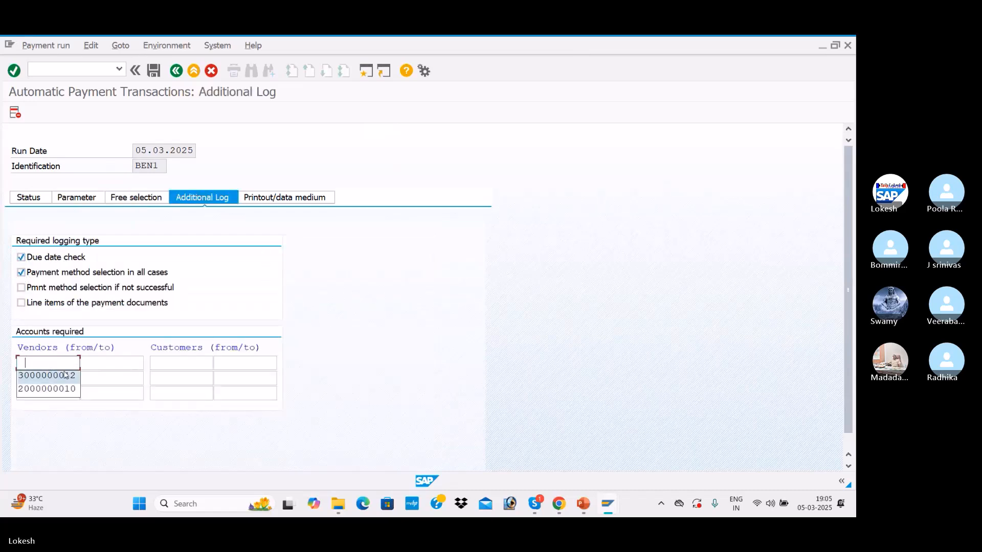
key("alt+Tab")
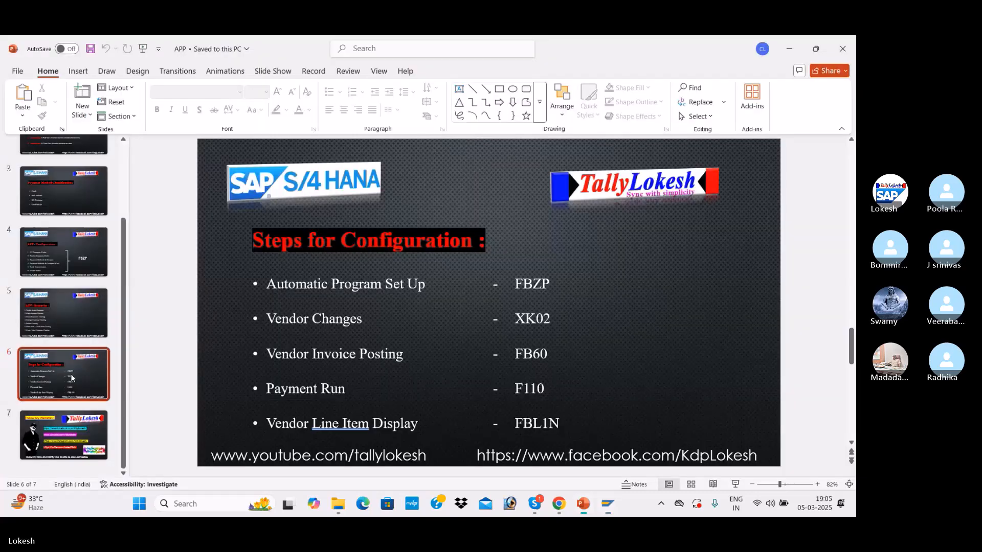
key("alt+Tab")
key("alt+Tab")
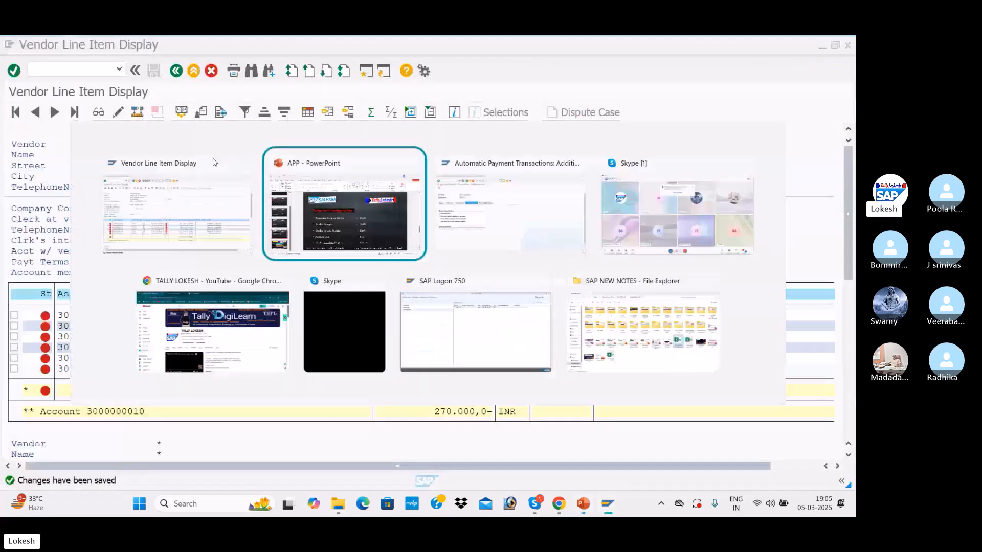
key("alt+Tab")
left_click(68, 389)
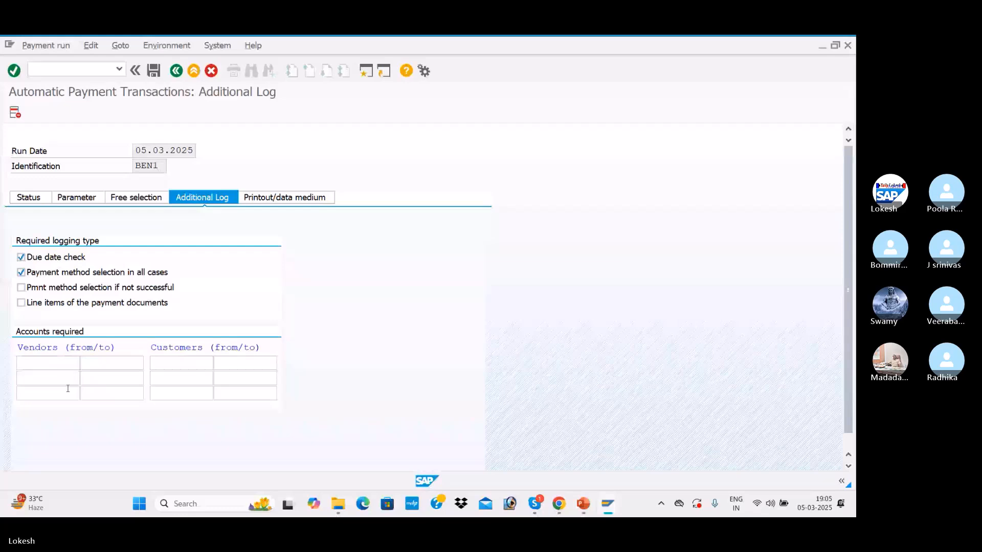
left_click(58, 364)
left_click(59, 387)
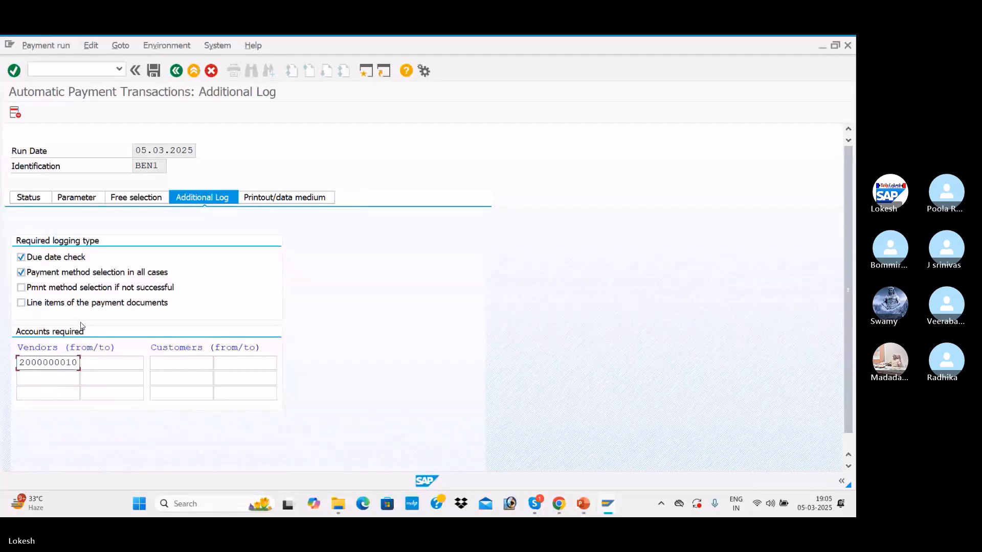
Check the TATA IT SOLUTIONS vendor number in Vendor Line Item Display and correct the log account's first digit to 3
key("alt+Tab")
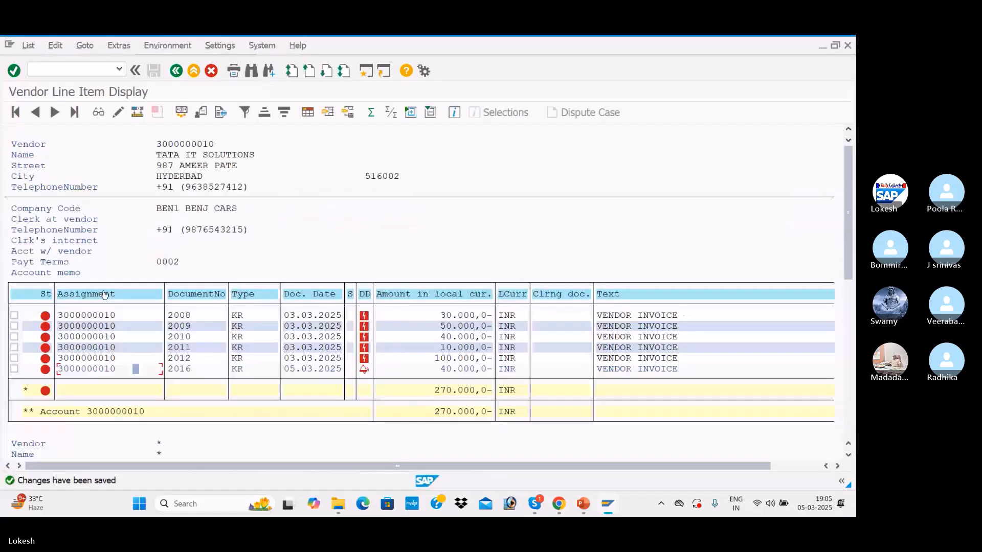
key("alt+Tab")
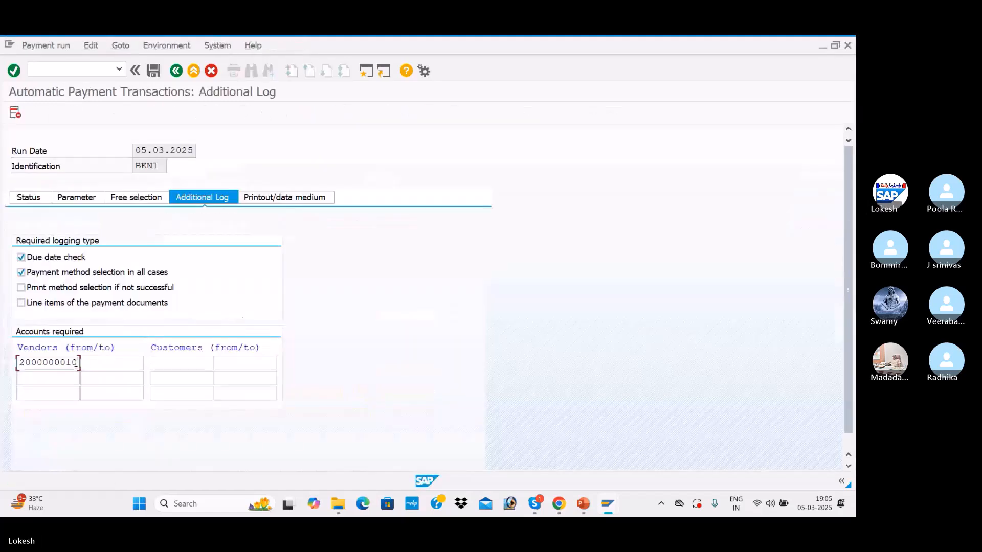
left_click(19, 362)
type("3")
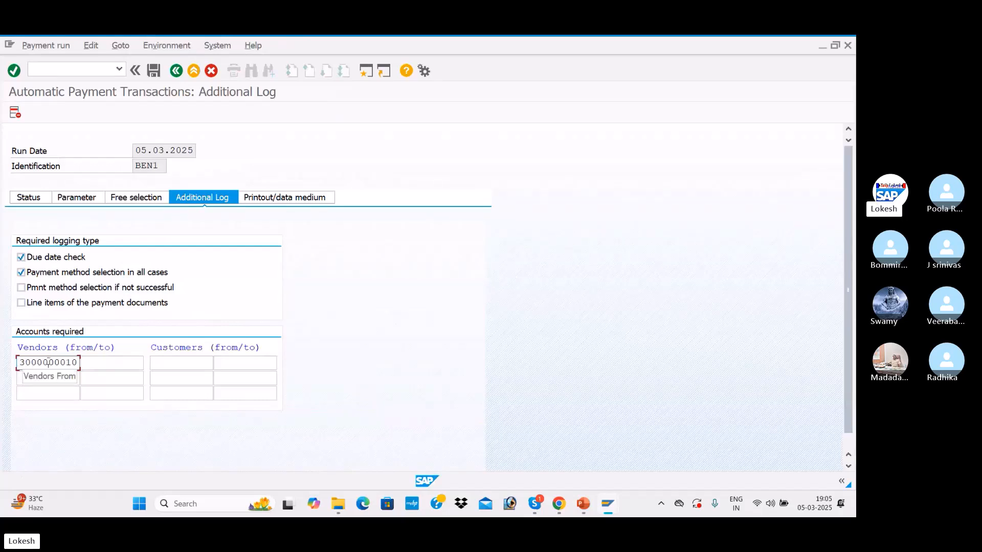
Verify the vendor number against Vendor Line Item Display again, then exit the additional log and save the run's parameters
key("alt+Tab")
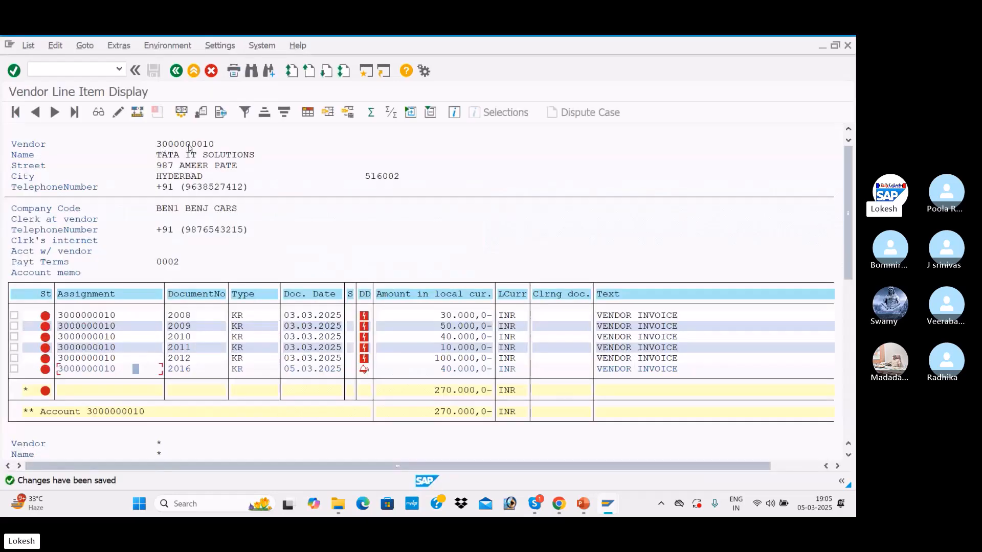
key("alt+Tab")
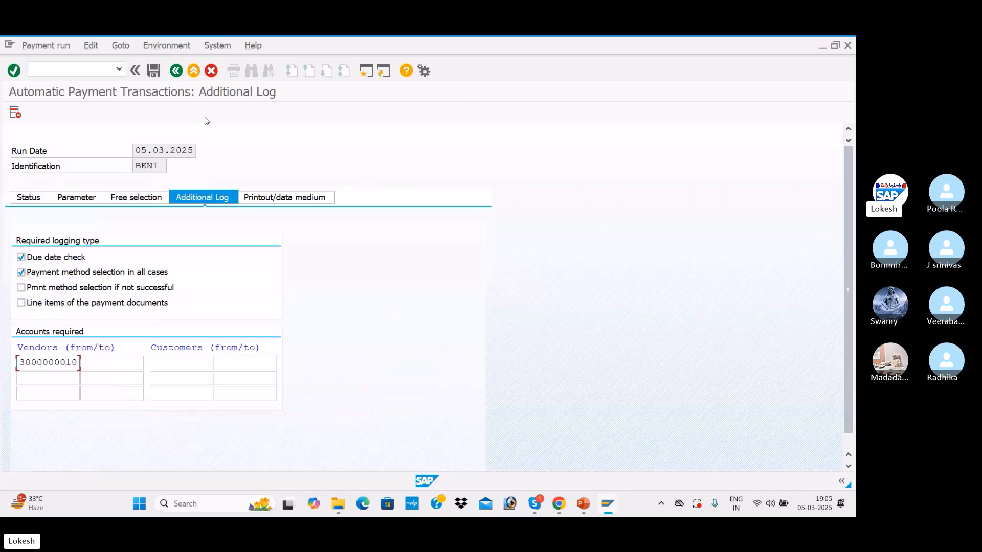
key("F3")
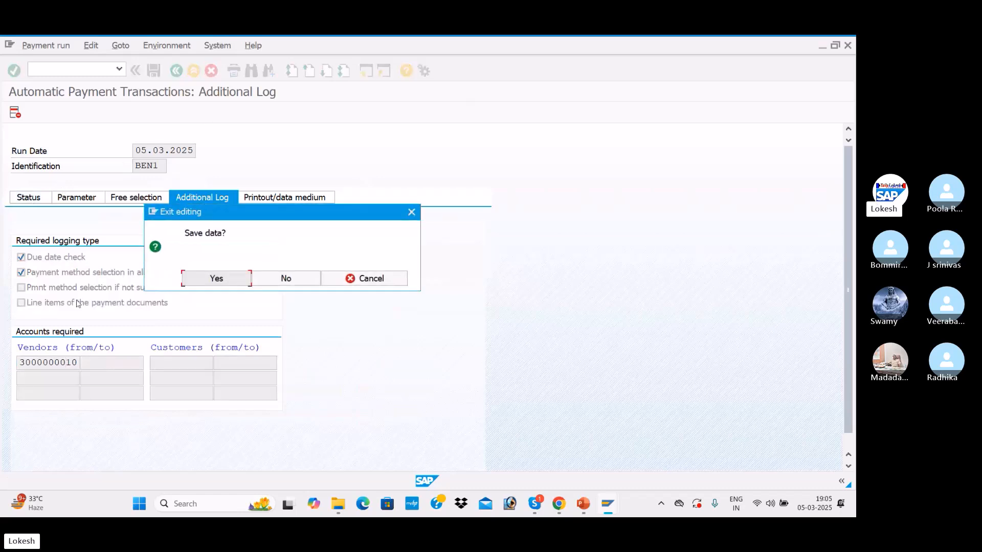
left_click(237, 280)
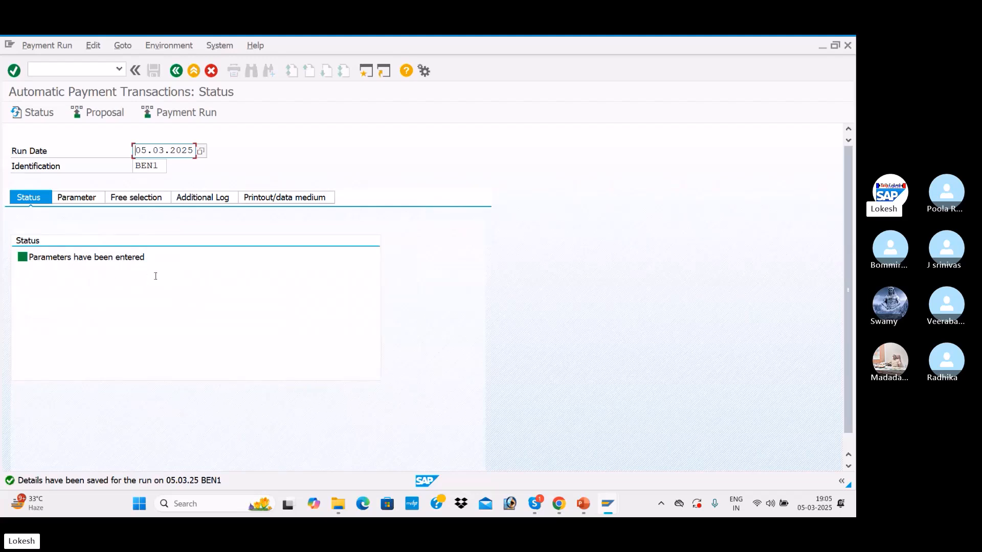
Schedule the payment proposal for 05.03.2025 with immediate start
left_click(87, 114)
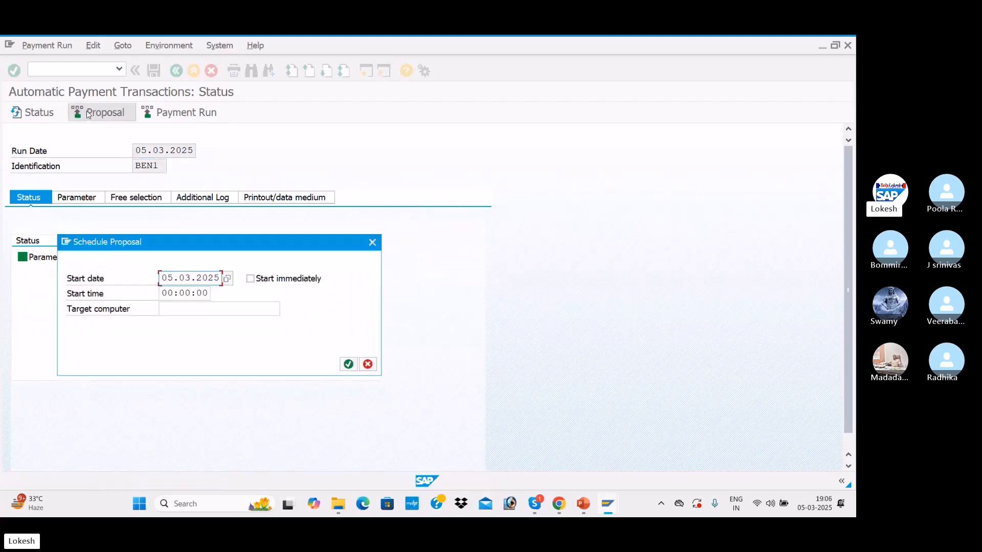
left_click(250, 279)
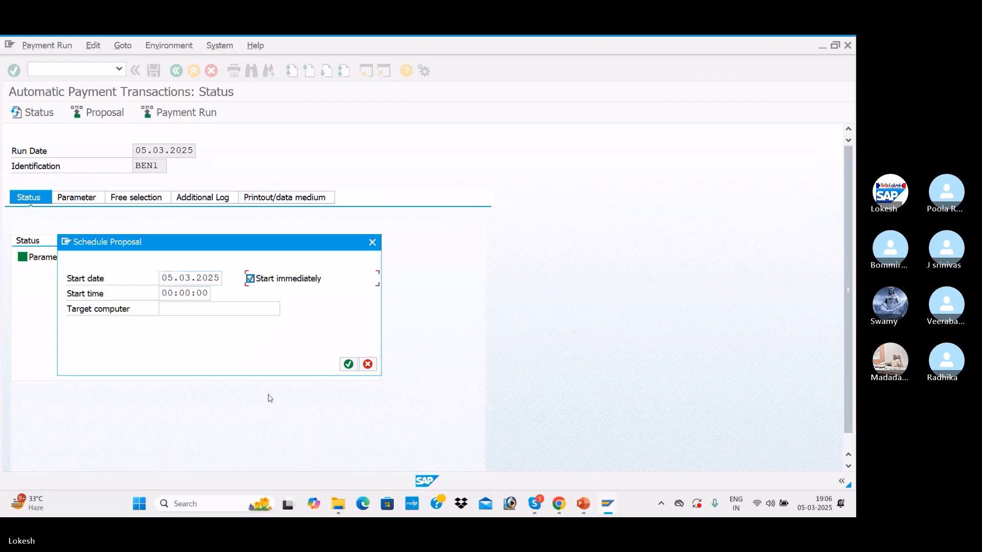
left_click(348, 364)
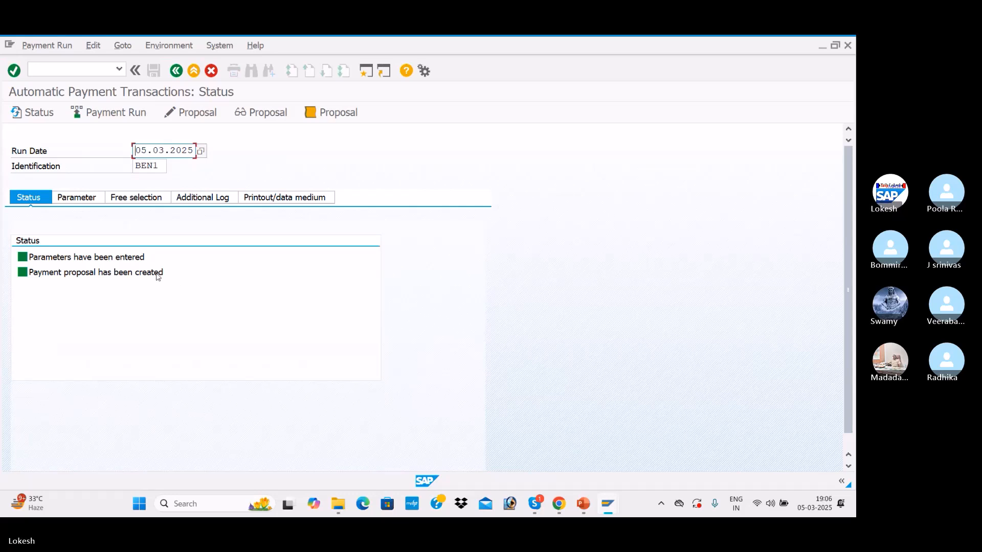
Open the payment proposal for all accounting clerks and display the paid items of TATA IT SOLUTIONS
left_click(203, 122)
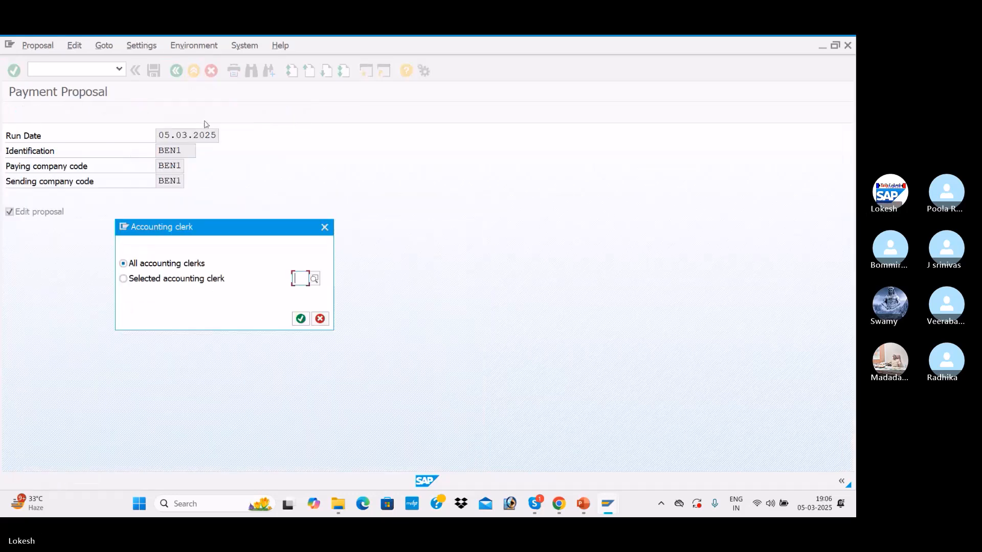
left_click(300, 319)
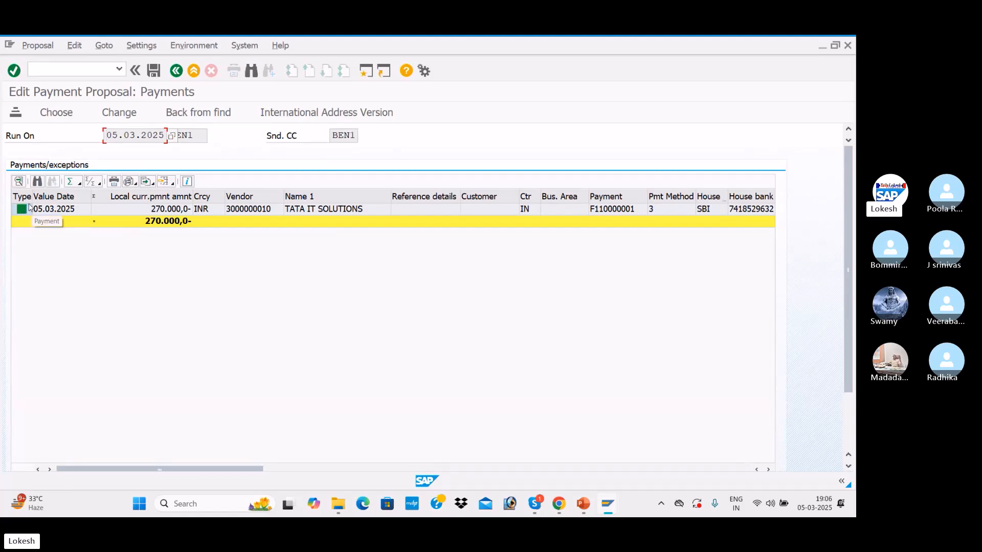
double_click(393, 214)
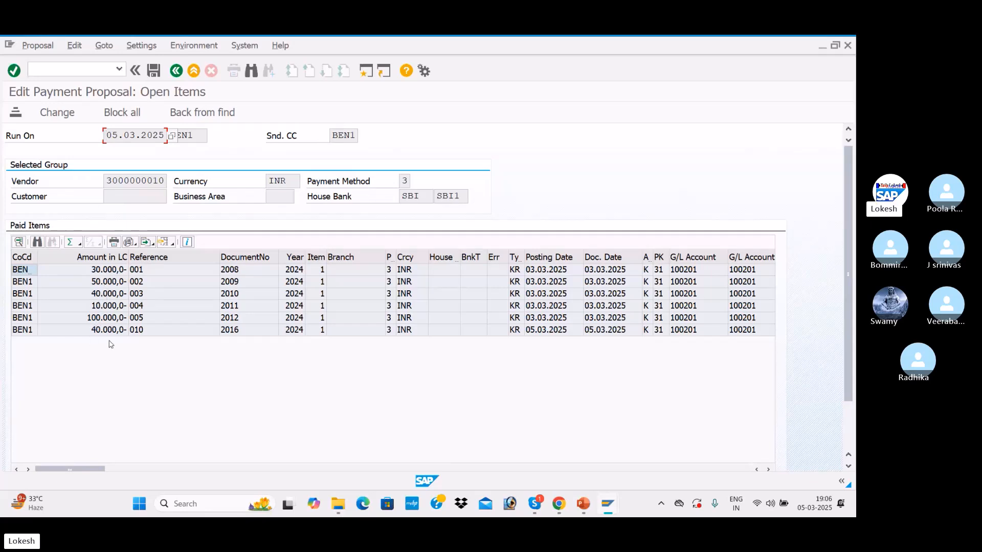
Compare the proposal's paid items with the invoices in Vendor Line Item Display, and review the payment's house bank details
key("alt+Tab")
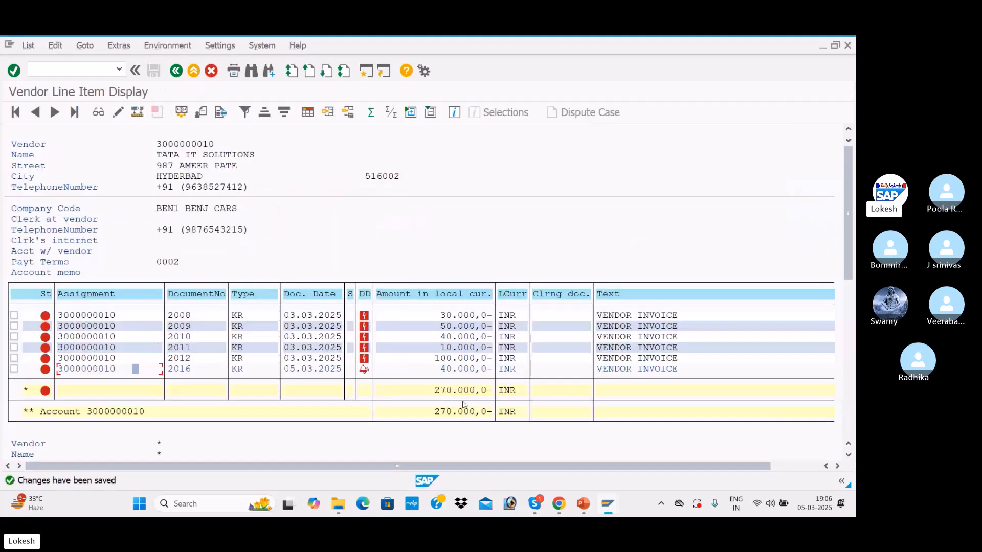
key("alt+Tab")
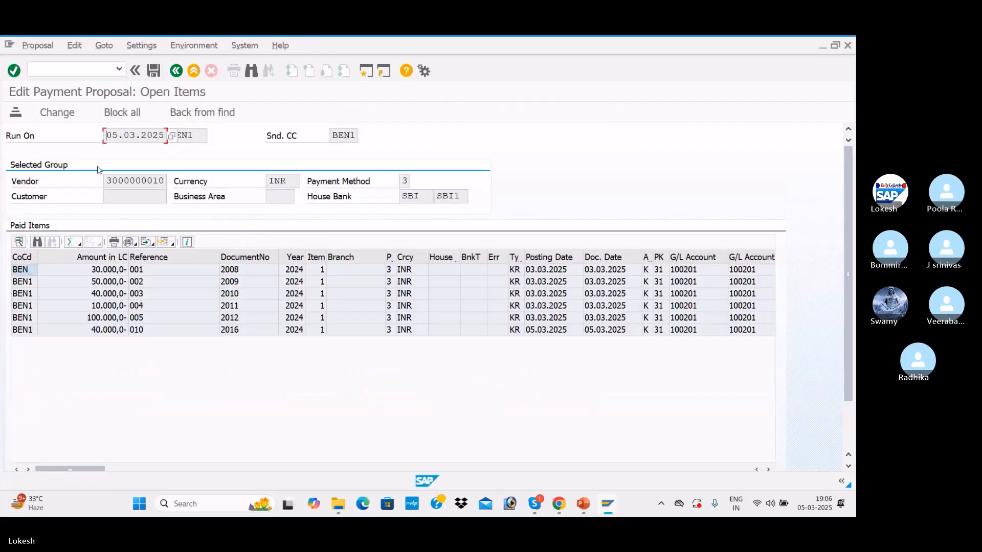
left_click(176, 72)
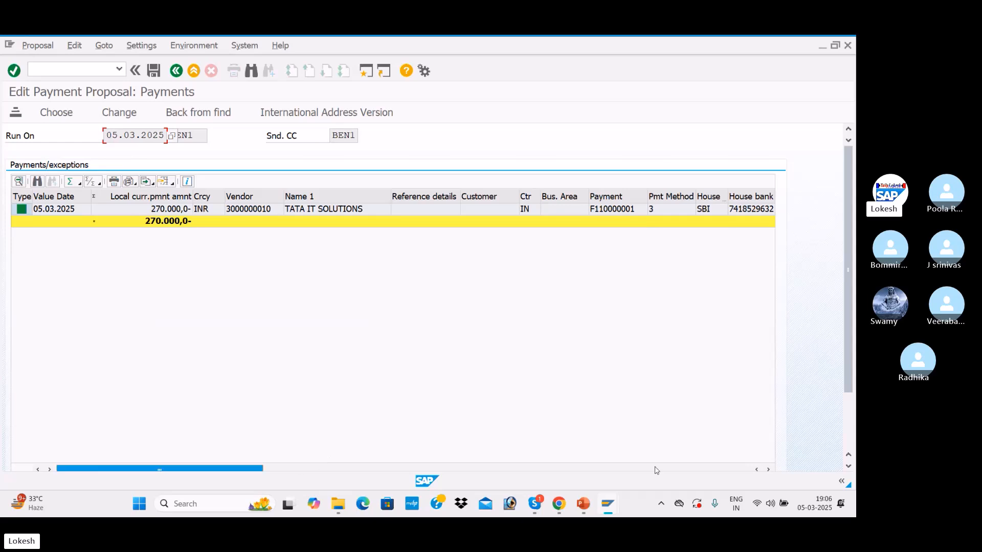
left_click_drag(225, 468, 318, 468)
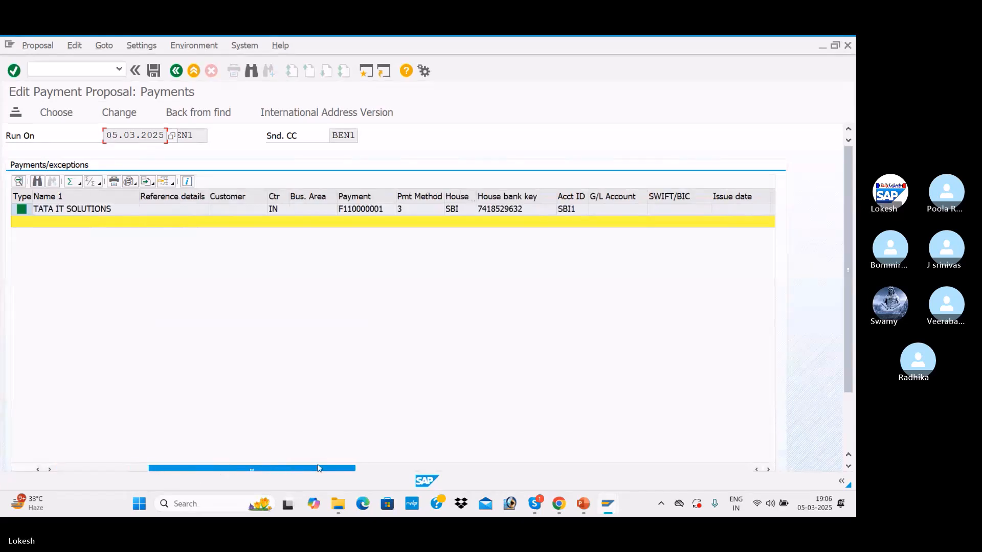
Leave the payment proposal, schedule the payment run for 05.03.2025 with immediate start, and refresh its status
left_click(176, 71)
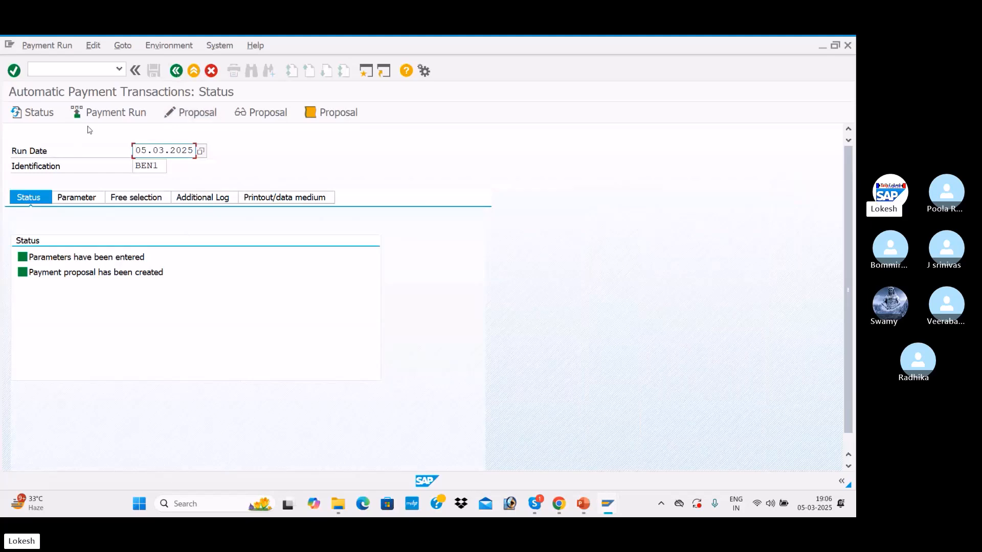
left_click(108, 113)
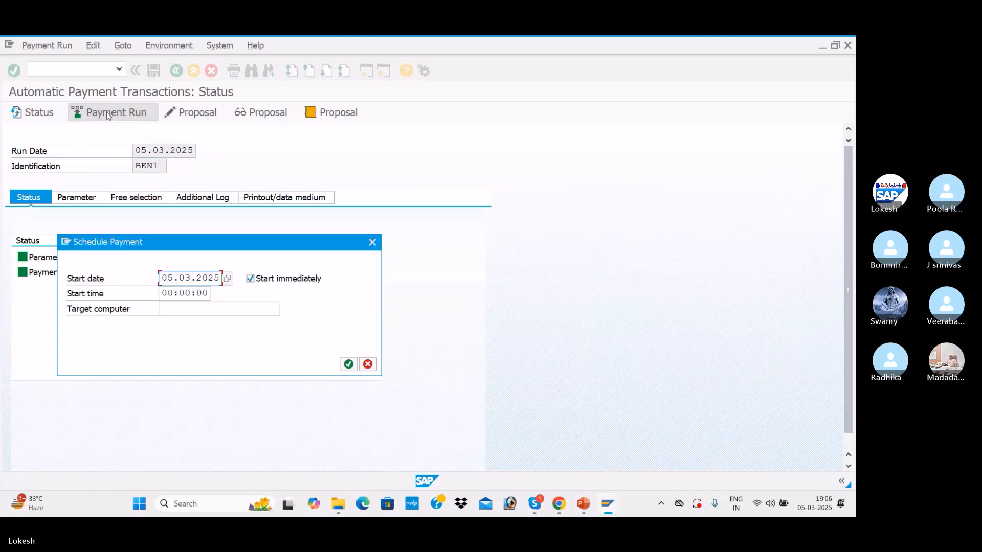
left_click(347, 364)
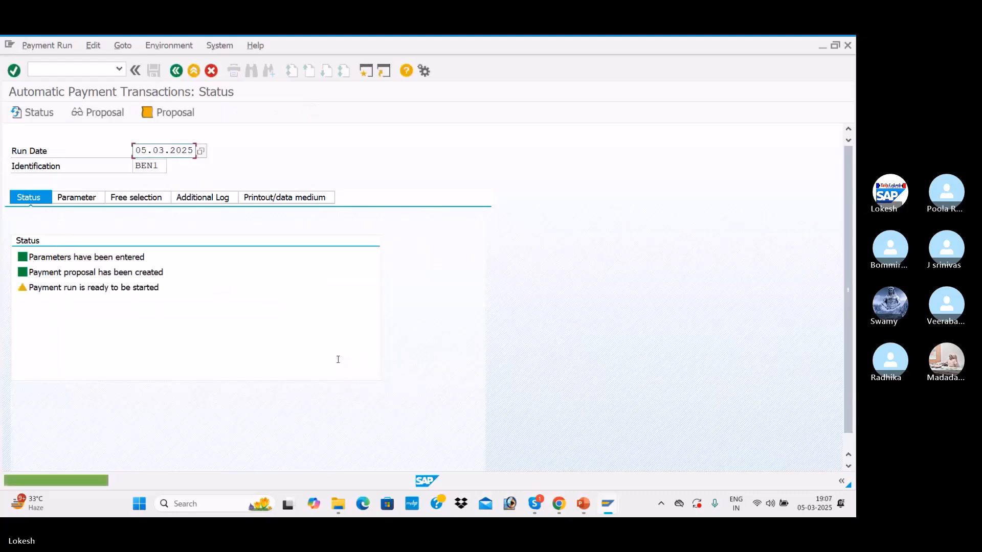
key("Return")
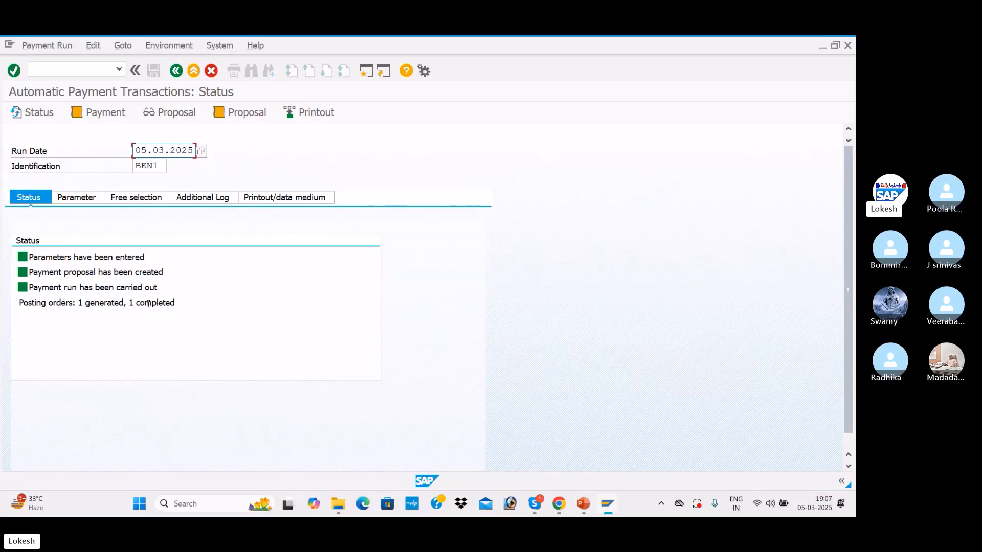
Refresh the TATA IT SOLUTIONS open items in Vendor Line Item Display and return to the selection screen
key("alt+Tab")
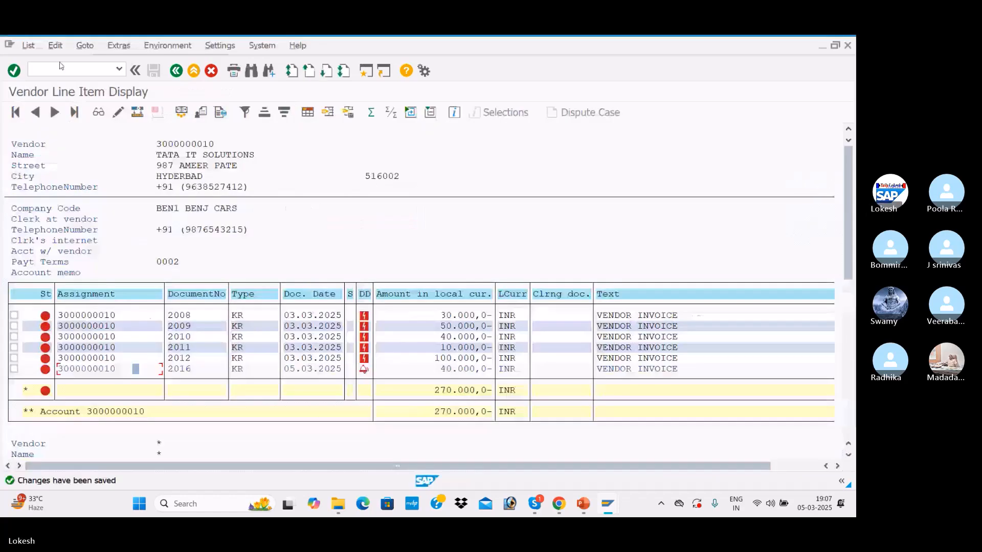
left_click(28, 45)
left_click(45, 76)
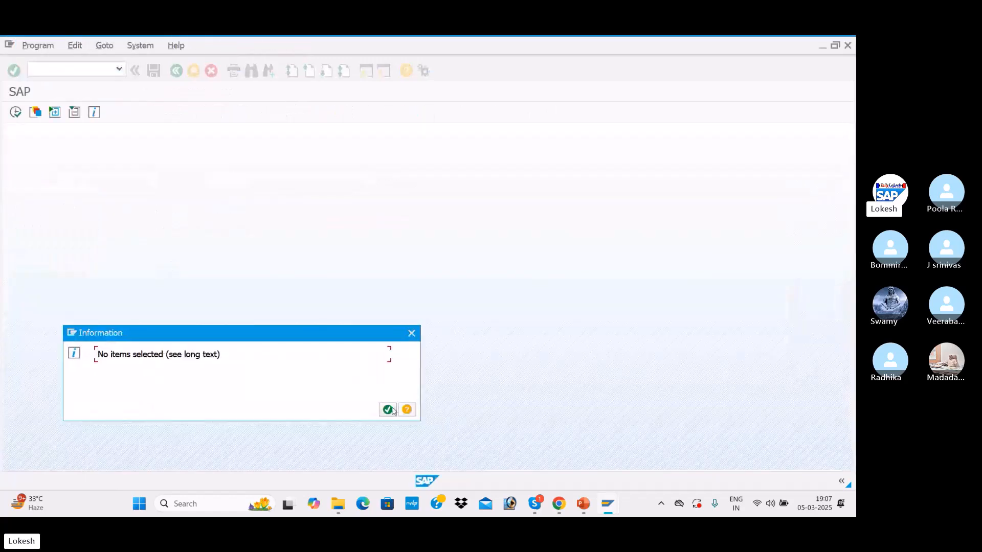
left_click(390, 410)
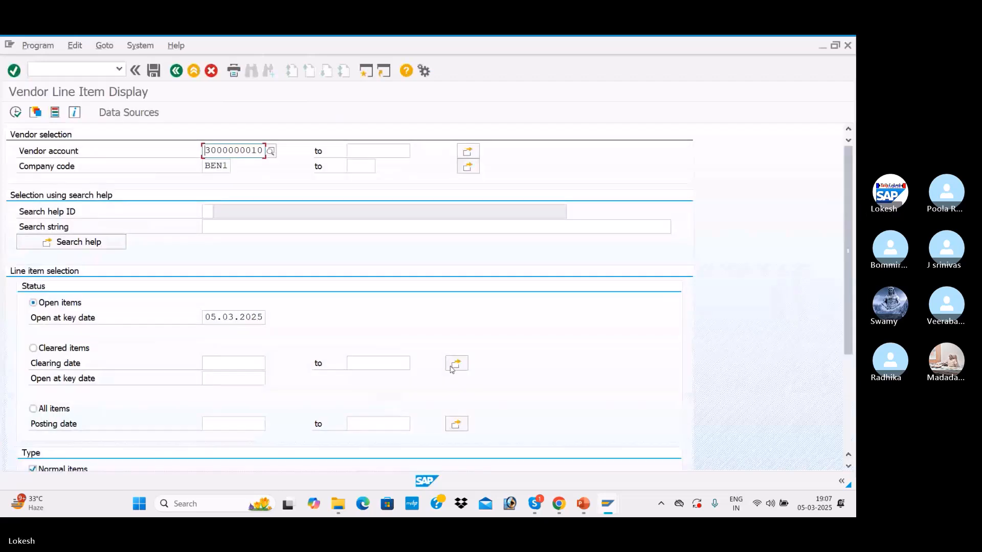
List the vendor's cleared items for clearing date 05.03.2025, examine the ZP payment document, and return to the selection screen
left_click(33, 348)
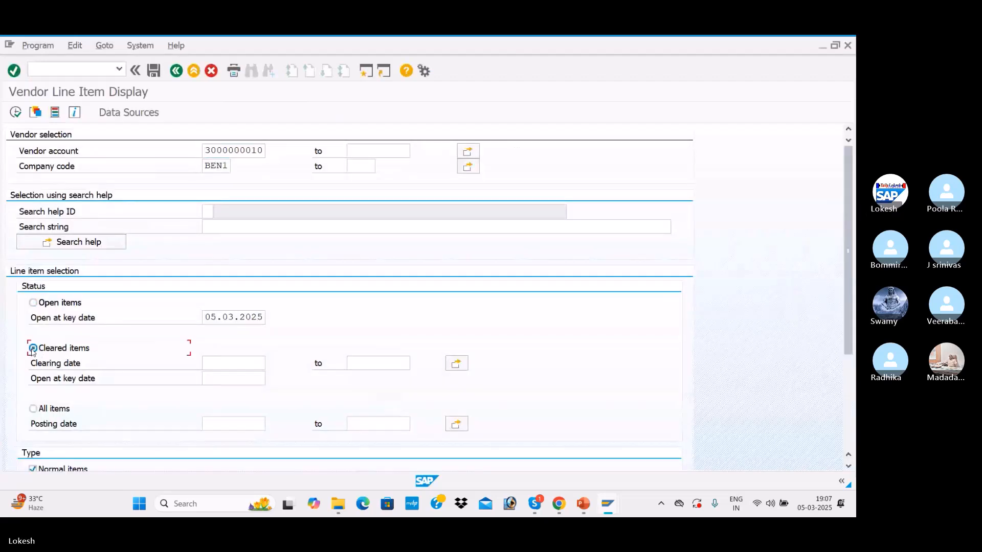
left_click(229, 362)
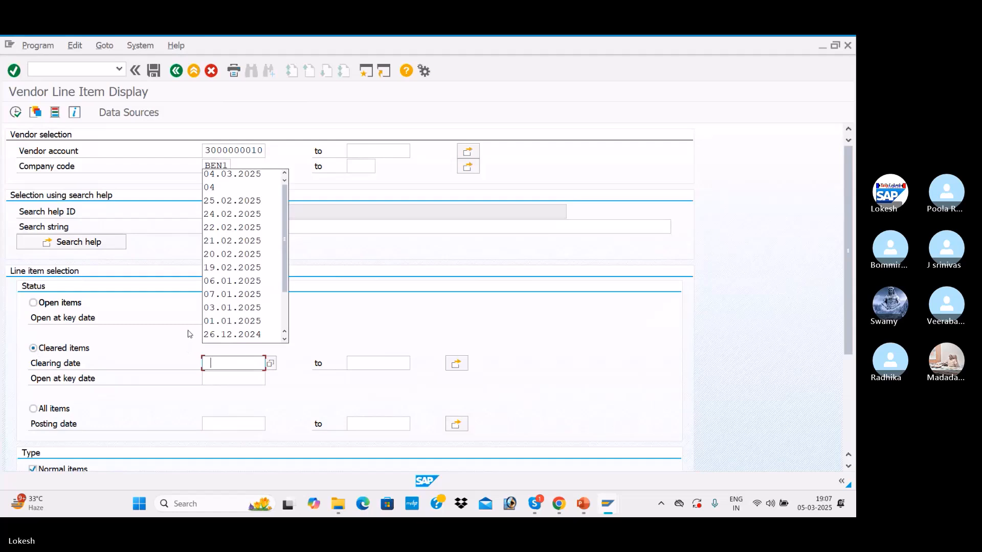
type("02.0")
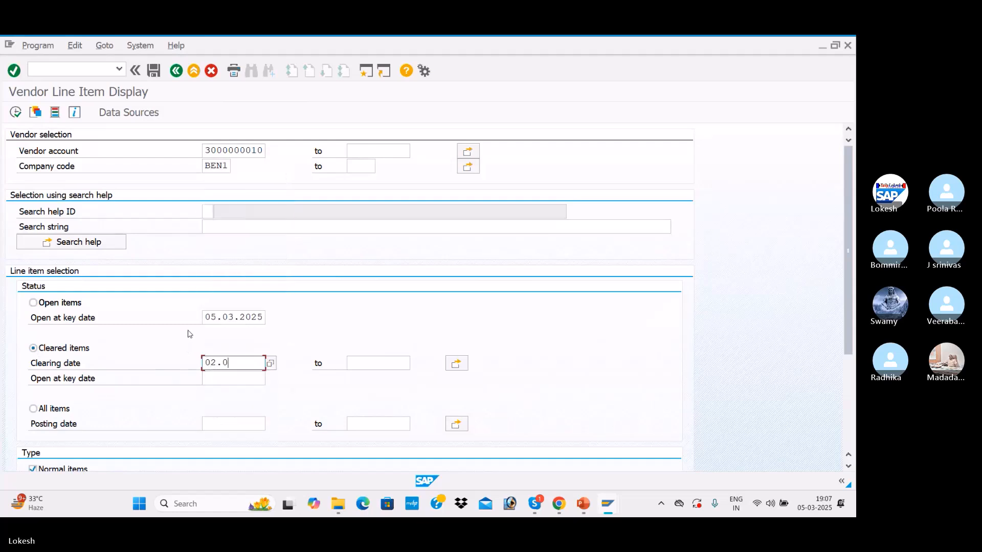
key("BackSpace")
key("BackSpace")
type("5.03.2025")
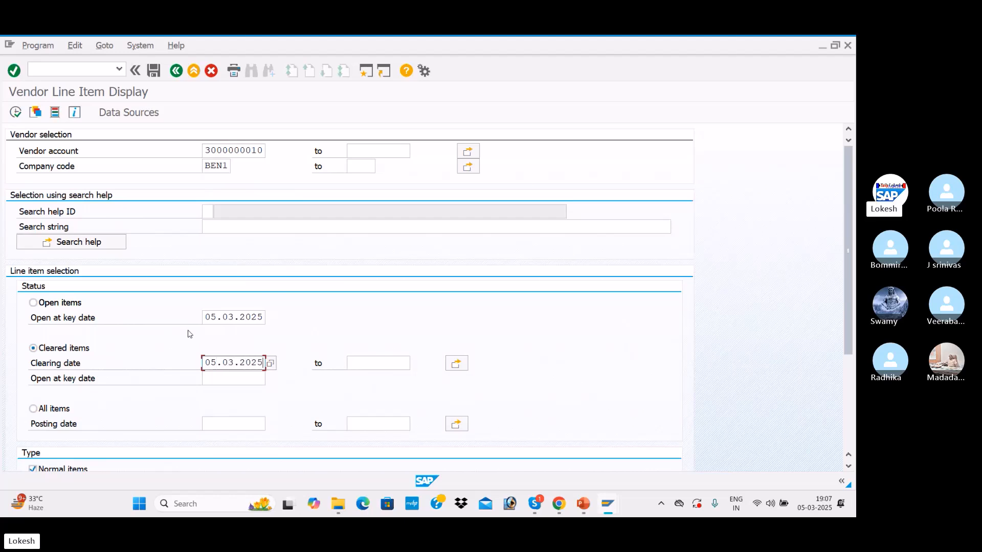
key("Tab")
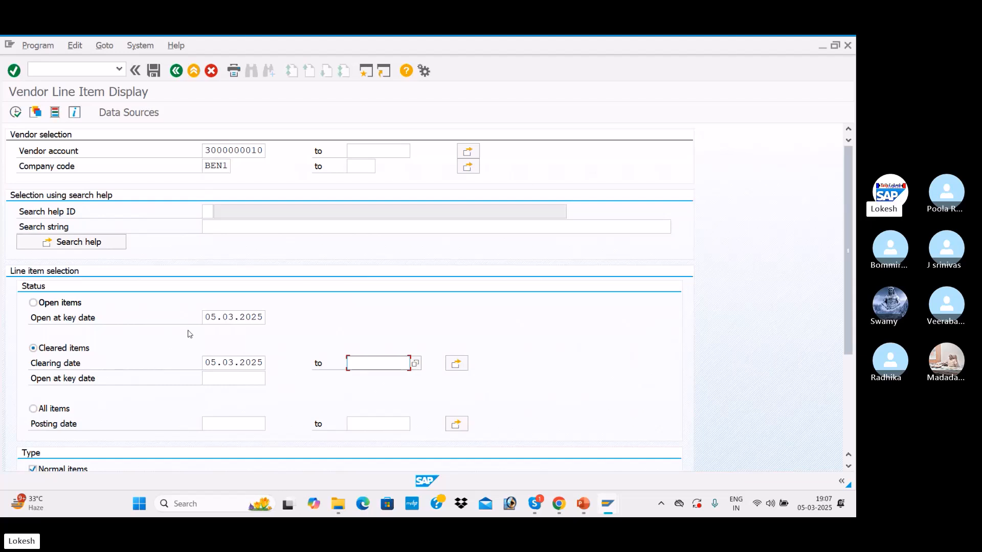
left_click(15, 112)
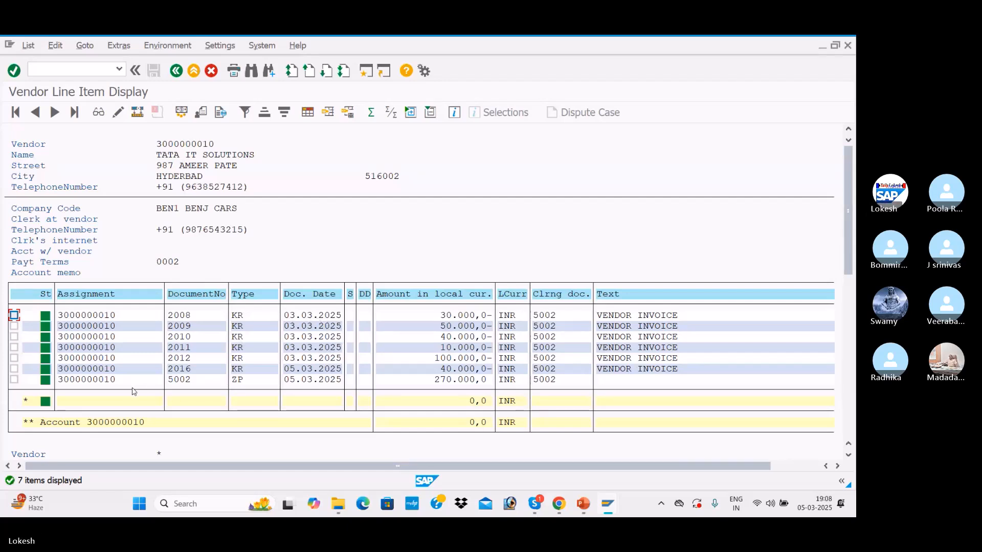
left_click(243, 383)
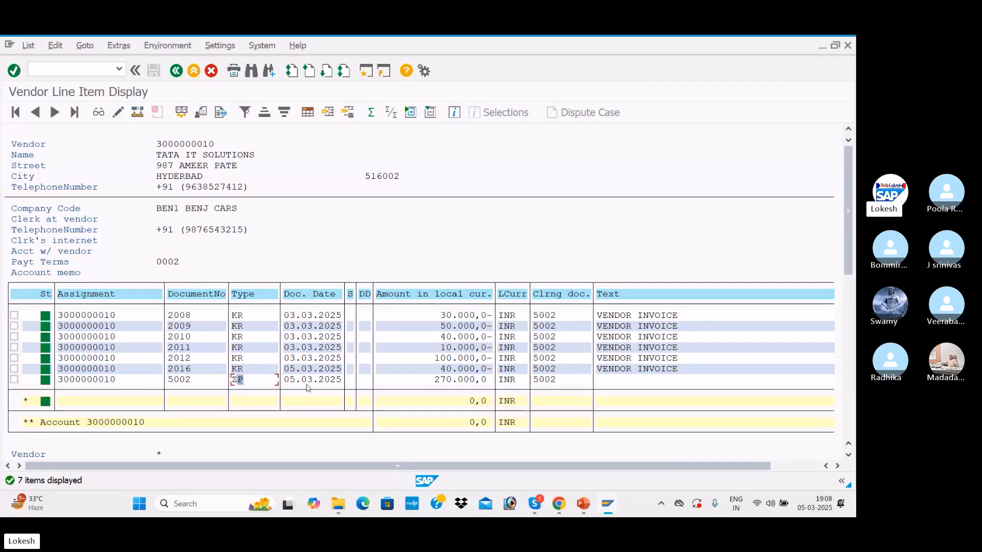
left_click(252, 385)
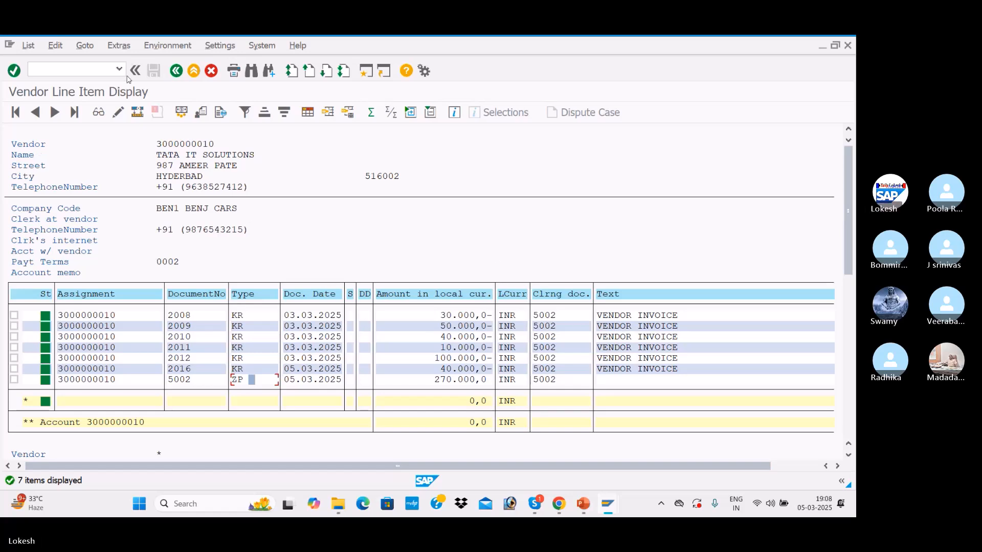
left_click(176, 71)
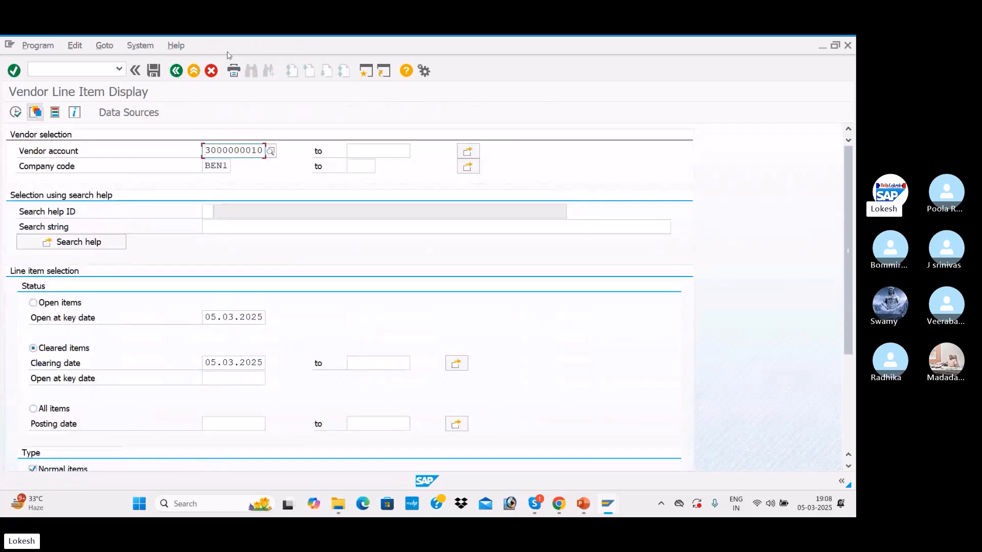
Start transaction FB60 in the payment run session and enter the TATA IT SOLUTIONS vendor account
key("alt+Tab")
left_click(102, 70)
type("/N")
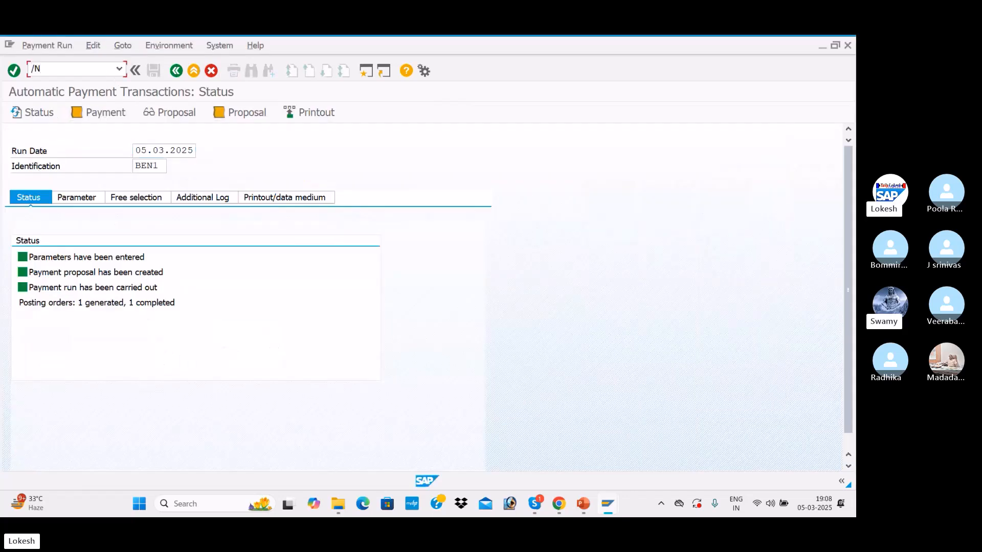
type("FB60")
key("Return")
key("Down")
key("Tab")
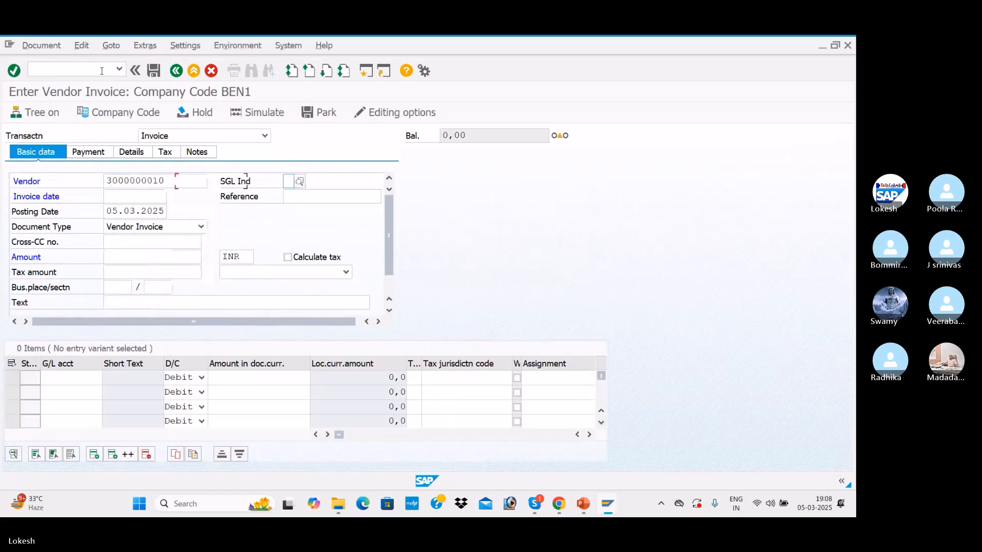
Set the invoice date to 05.03.2025 and the reference to 011 in the vendor invoice
key("Tab")
key("Down")
key("Tab")
key("Down")
key("Down")
key("Tab")
left_click(315, 198)
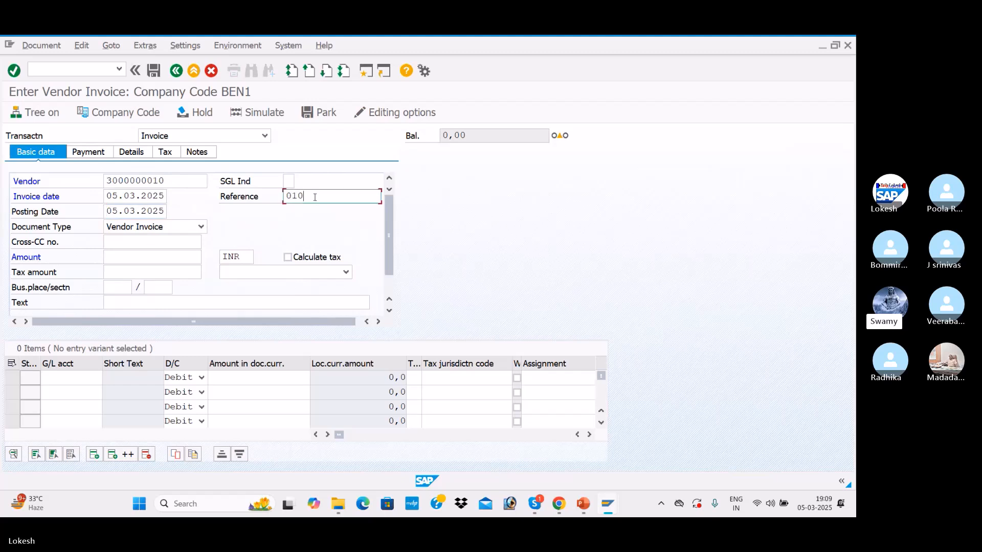
key("BackSpace")
type("1")
Enter the invoice amount of 40000 INR and the text VENDOR INVOICE in the basic data
key("Tab")
key("Tab")
key("Tab")
key("Tab")
key("Down")
key("Return")
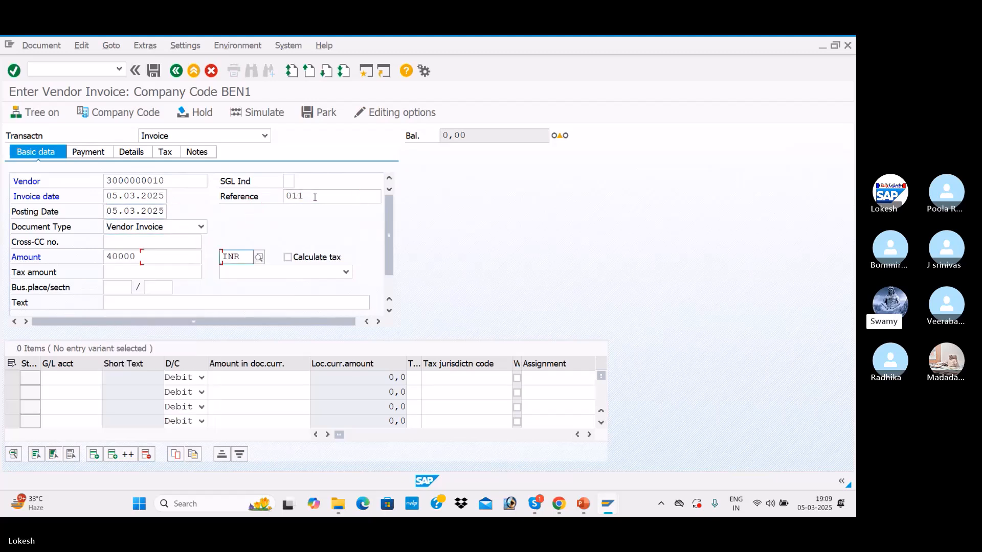
key("Tab")
key("Tab")
key("Tab")
key("Tab")
key("Down")
key("Down")
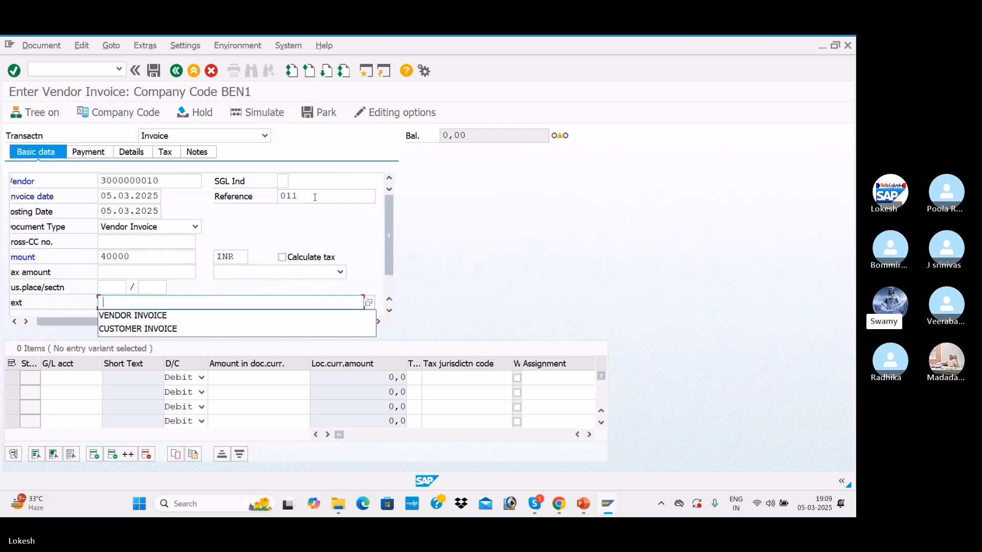
key("Return")
Add a debit line item for G/L account 400005 with an amount of 40000
key("Tab")
key("Down")
key("Return")
key("Tab")
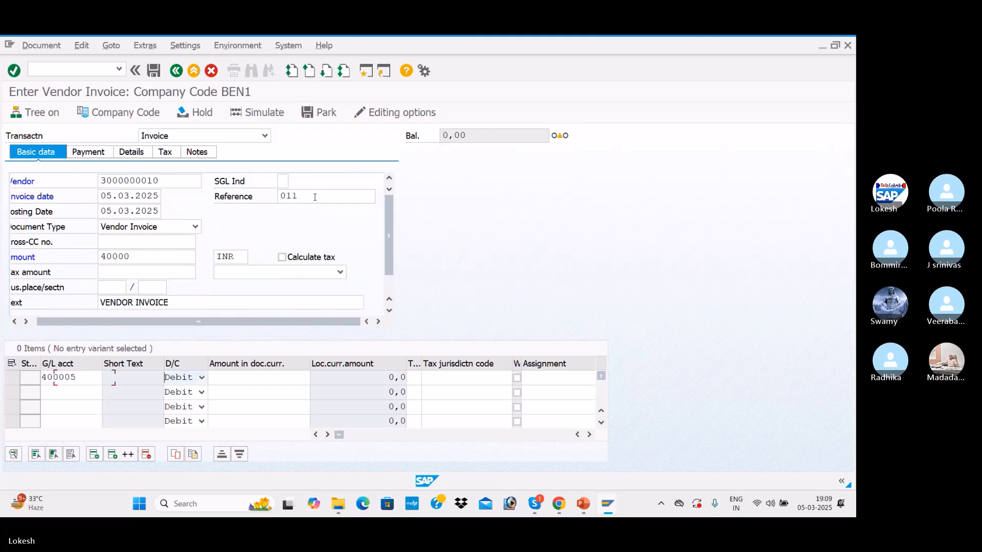
key("Tab")
key("Down")
key("Down")
key("Return")
key("Tab")
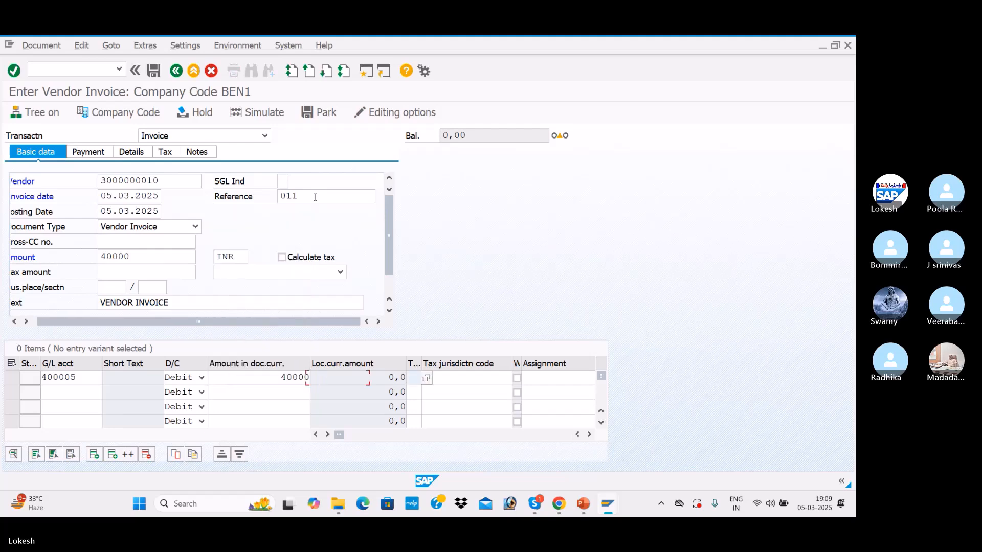
Confirm the line item entries, simulate the vendor invoice, and post it
key("Return")
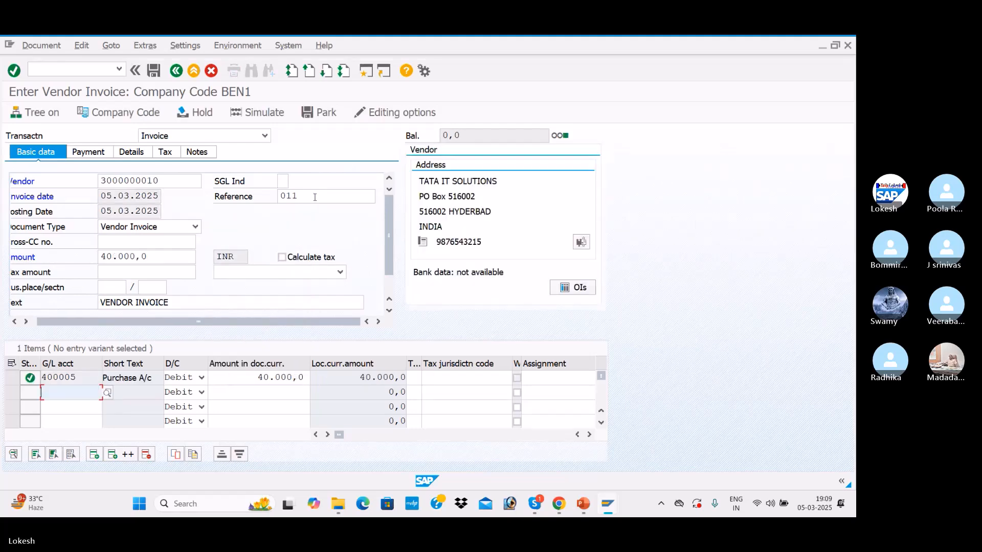
left_click(257, 112)
left_click(153, 70)
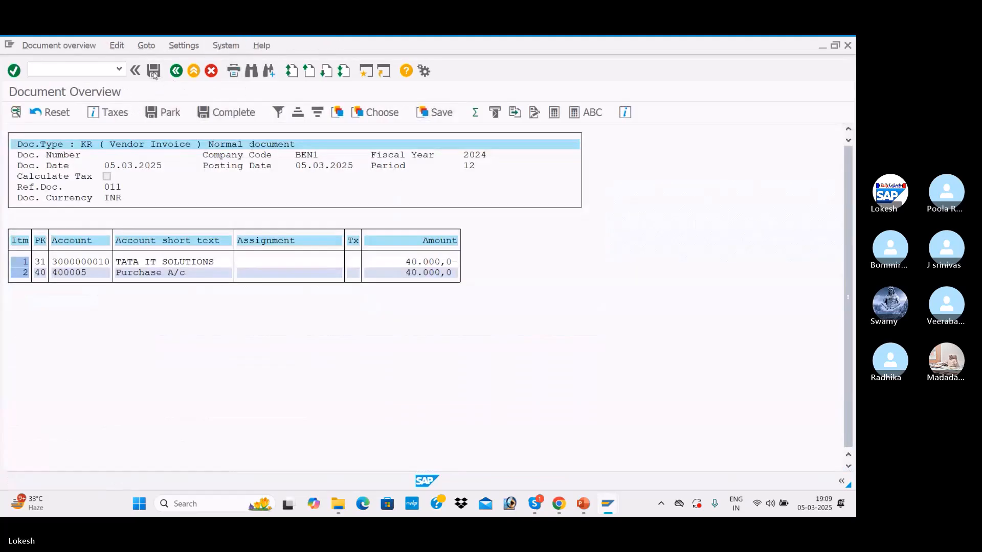
List the open items of TATA IT SOLUTIONS in Vendor Line Item Display
key("alt+Tab")
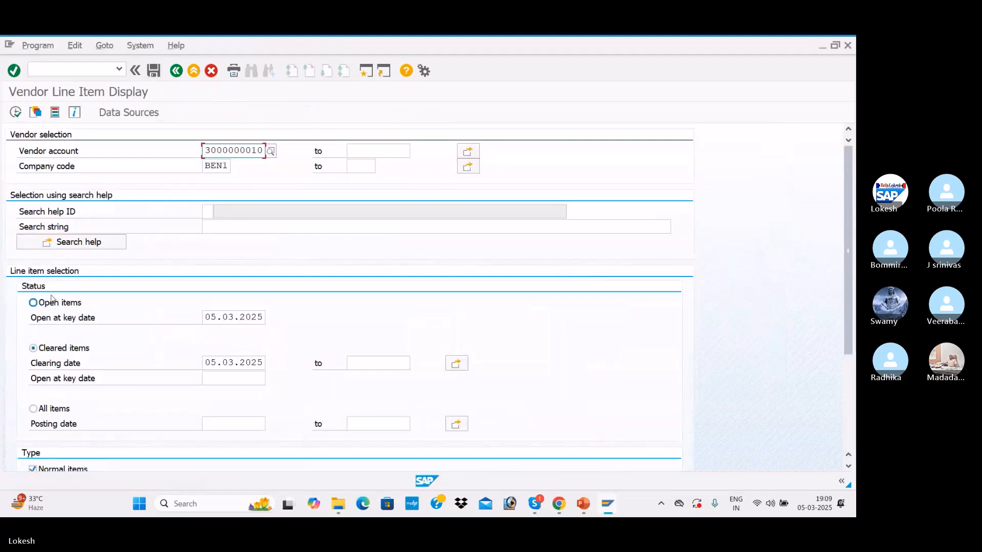
left_click(33, 302)
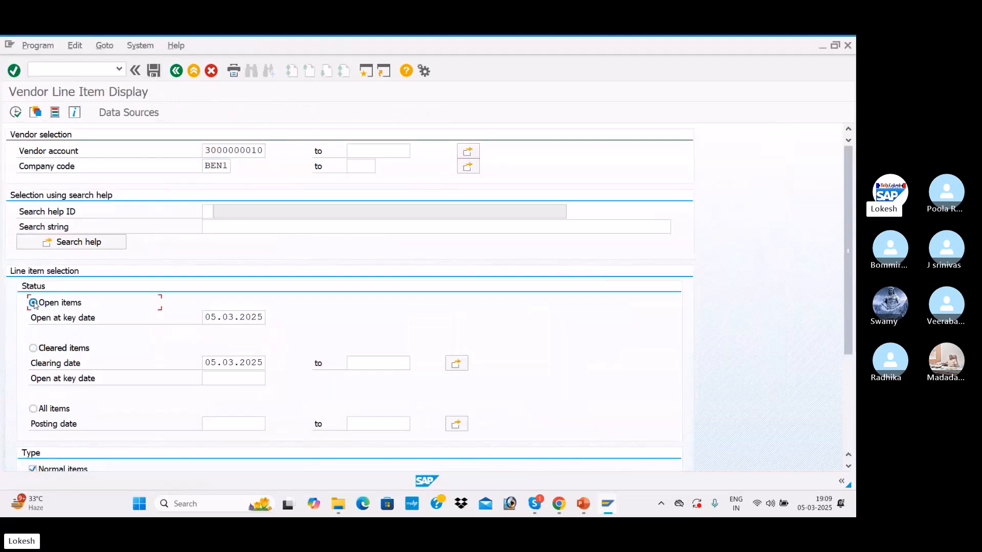
left_click(14, 113)
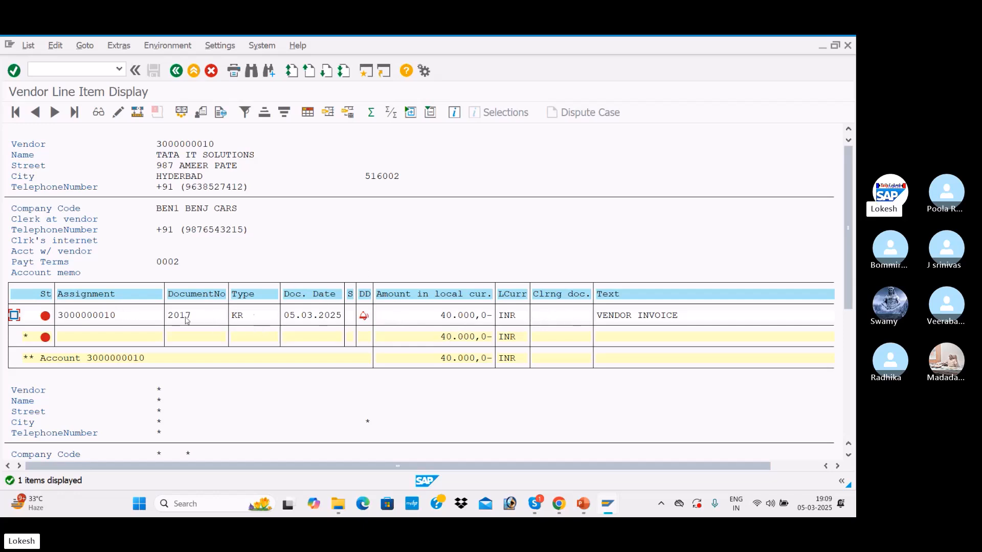
Assign payment method 3 to the newly posted open invoice and save the document change
double_click(132, 318)
left_click(15, 113)
left_click(90, 301)
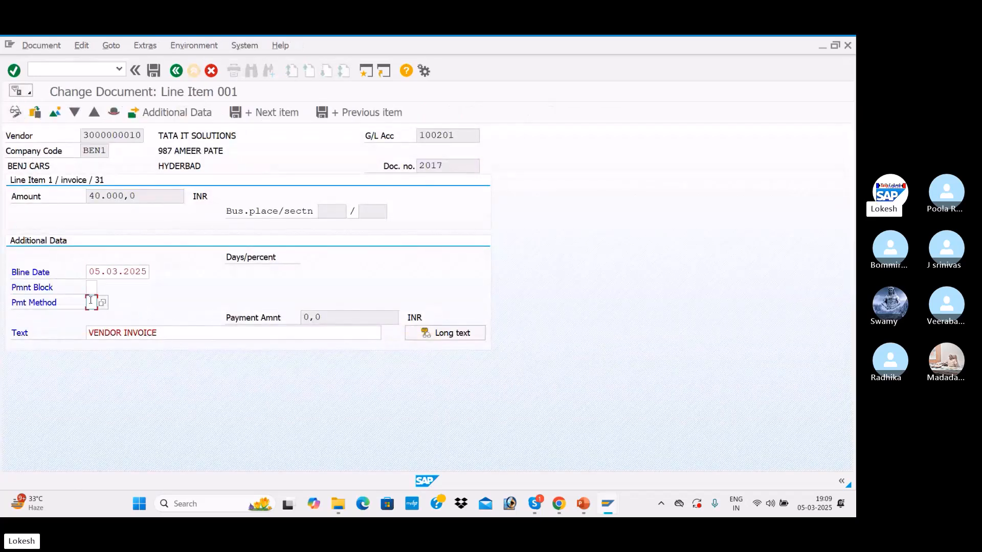
type("3")
left_click(139, 337)
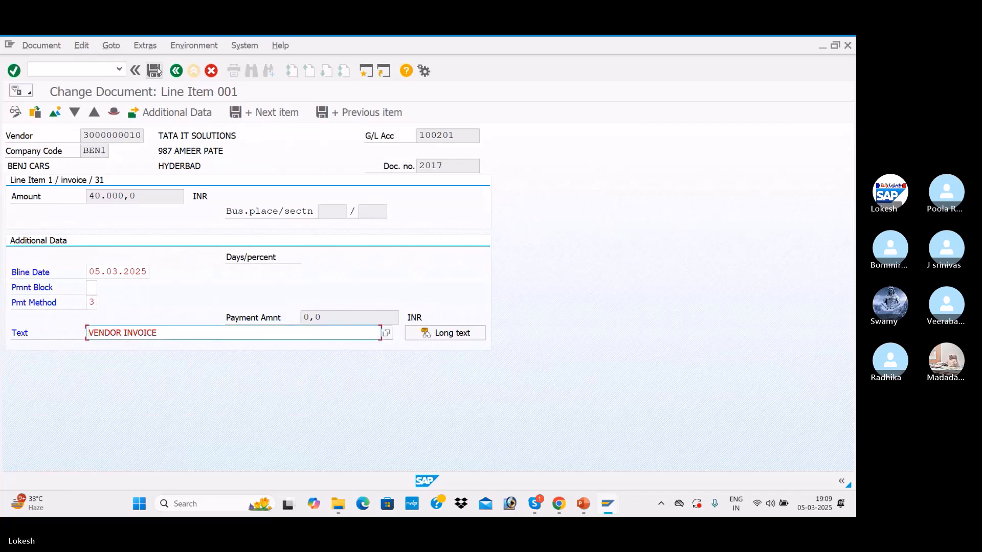
left_click(154, 70)
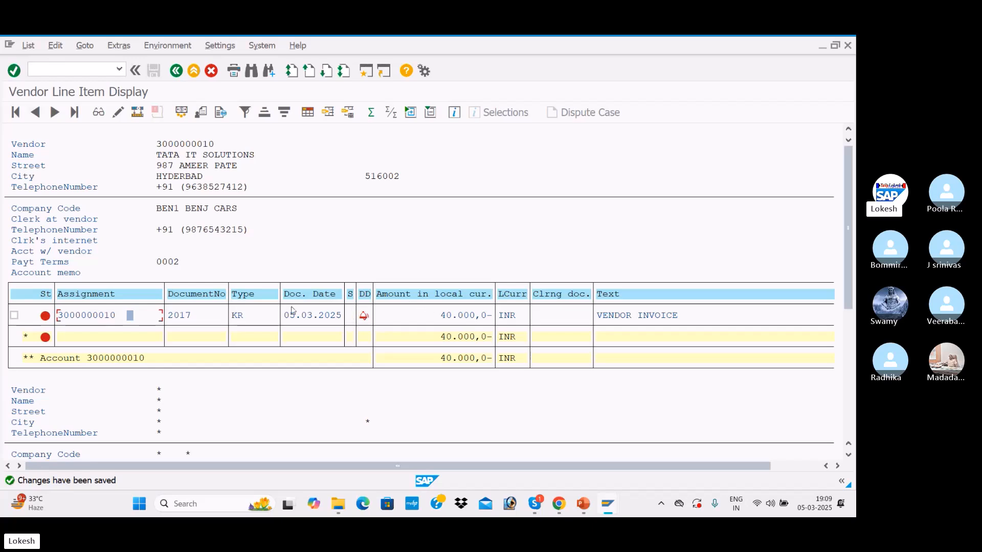
Clear the payment method of the new open invoice and save the document
double_click(203, 316)
left_click(16, 112)
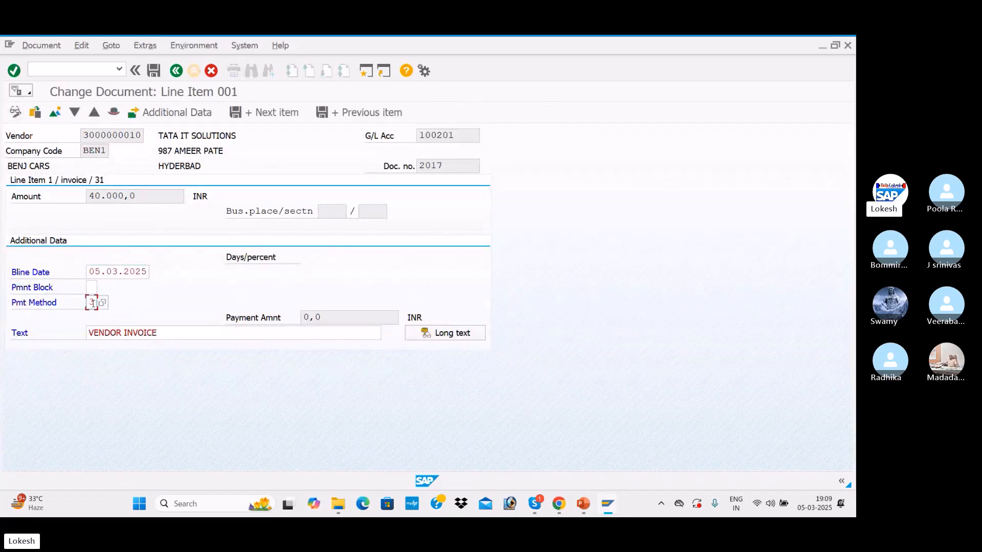
left_click(91, 333)
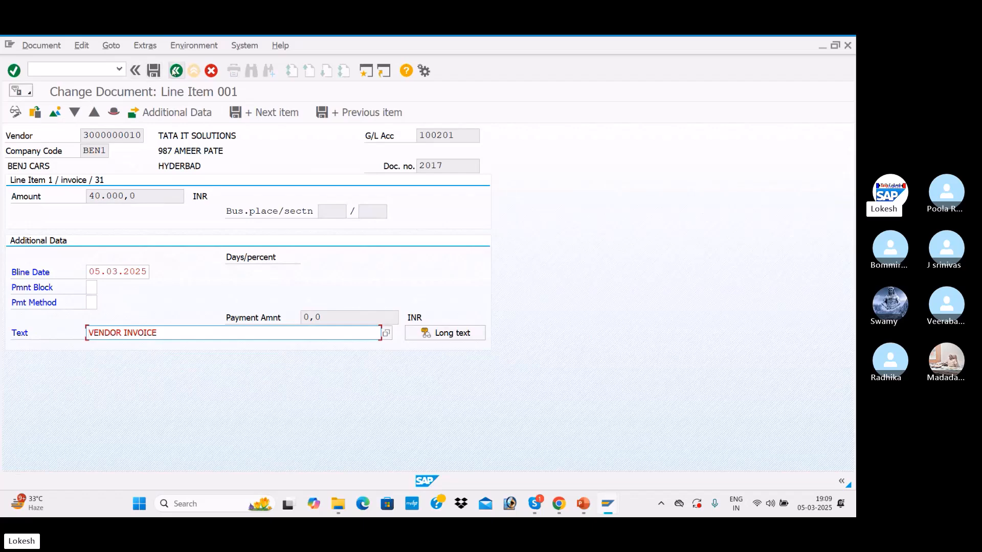
left_click(154, 71)
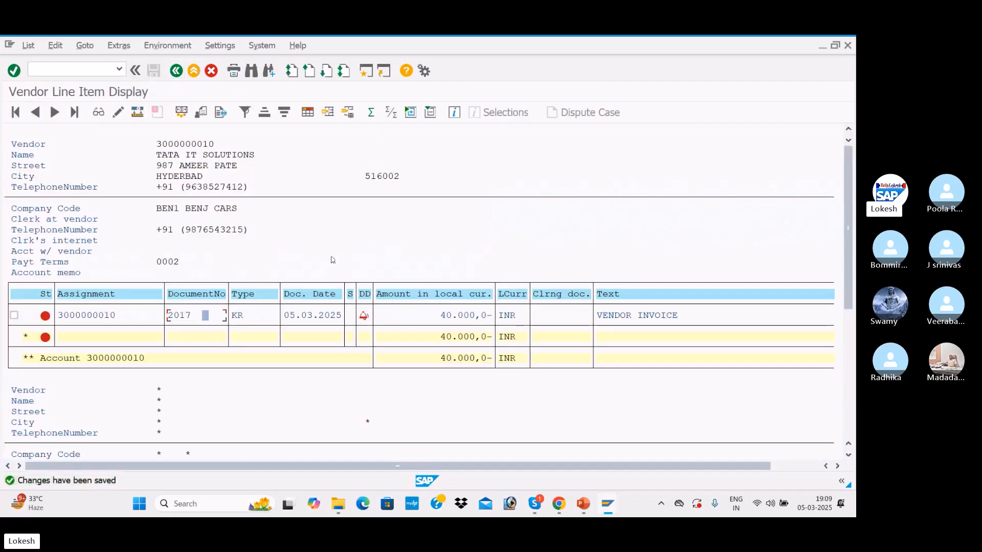
Switch to the vendor invoice session and open the Post Outgoing Payments transaction there
key("alt+Tab")
key("alt+Tab")
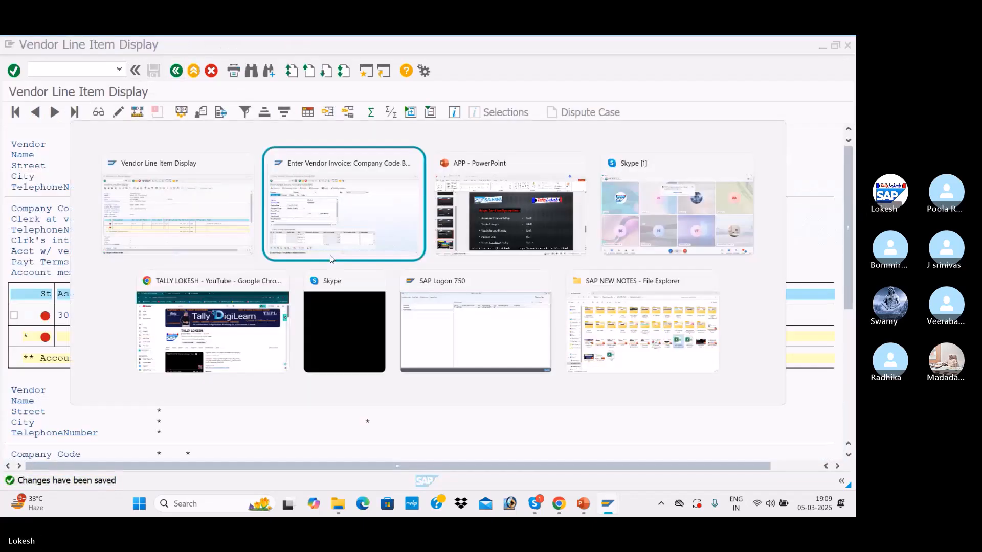
key("alt+Tab")
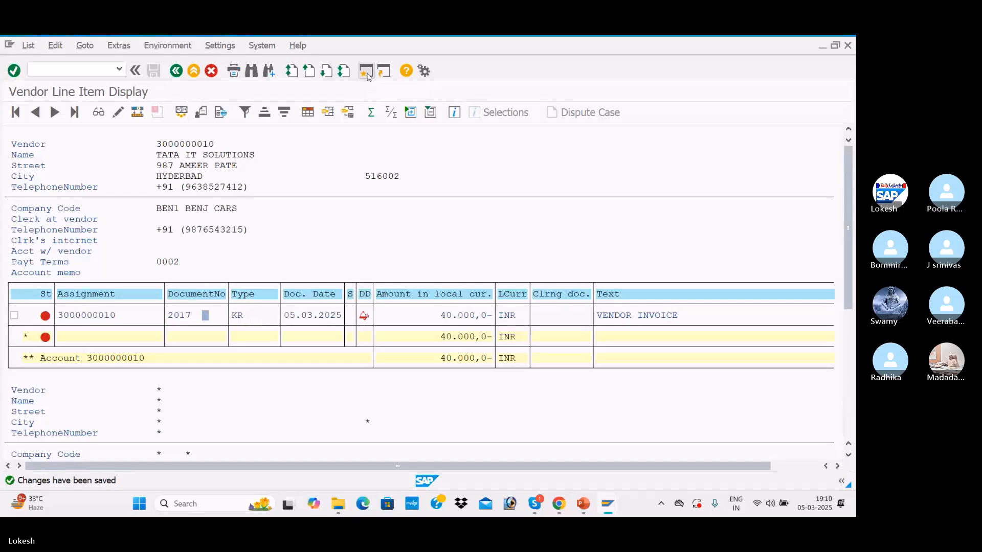
key("alt+Tab")
key("alt+Tab")
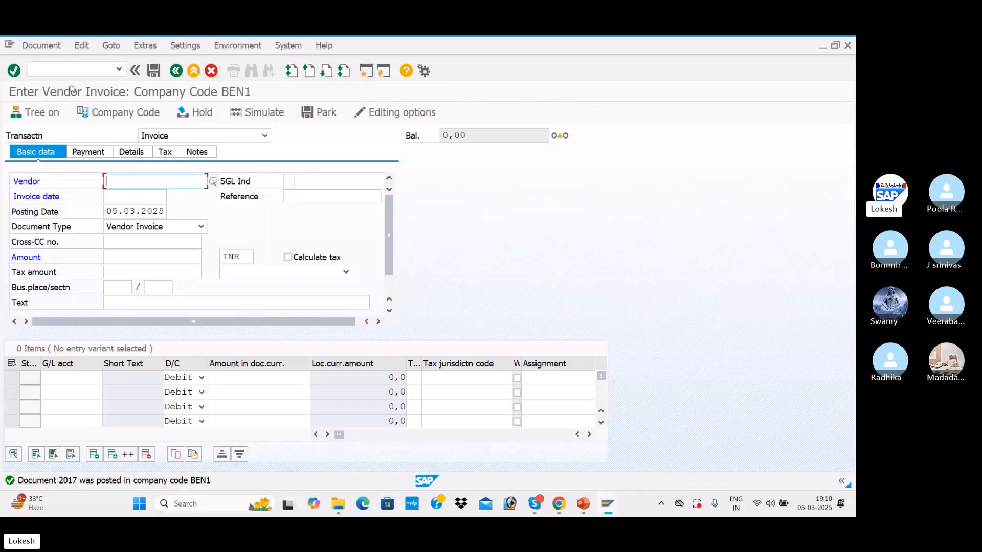
type("/NF-")
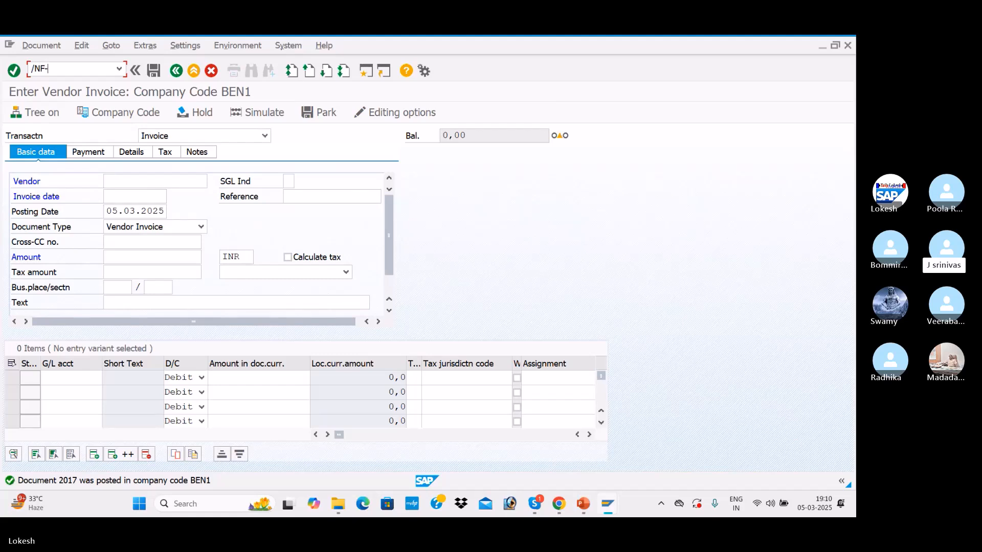
key("Return")
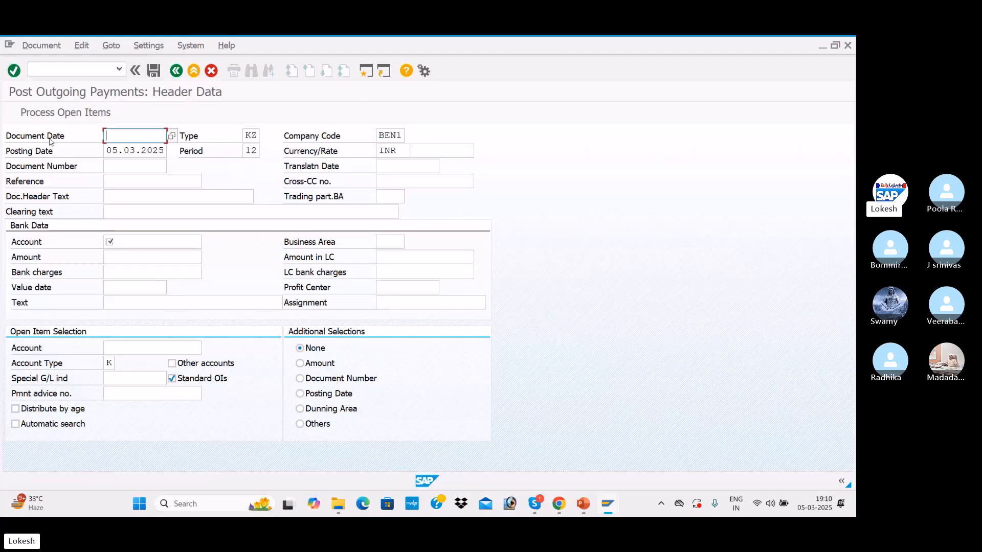
Fill in the payment header with document date 05.03.2025, reference 002, and header text VENDOR PAYMENT
key("BackSpace")
type("0")
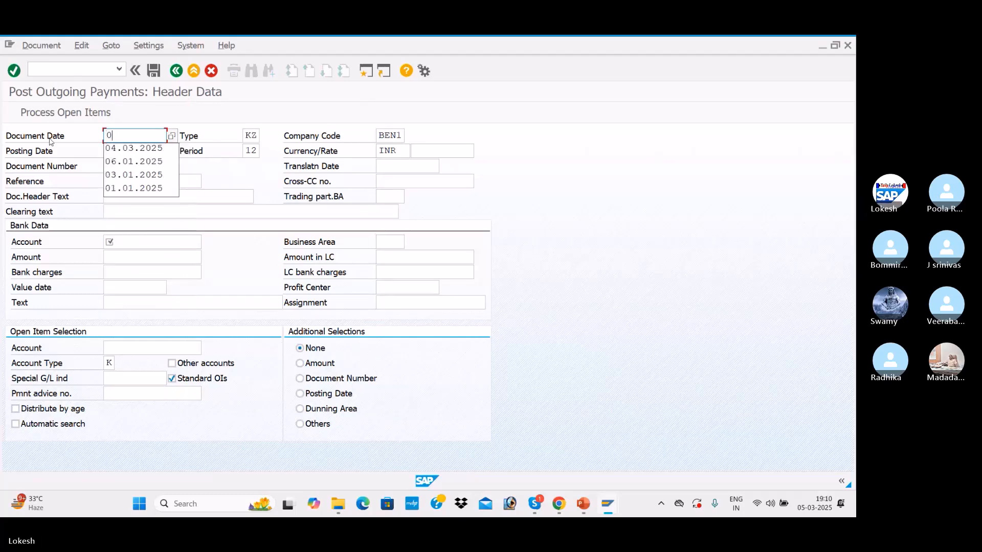
type("5.03.2025")
key("Tab")
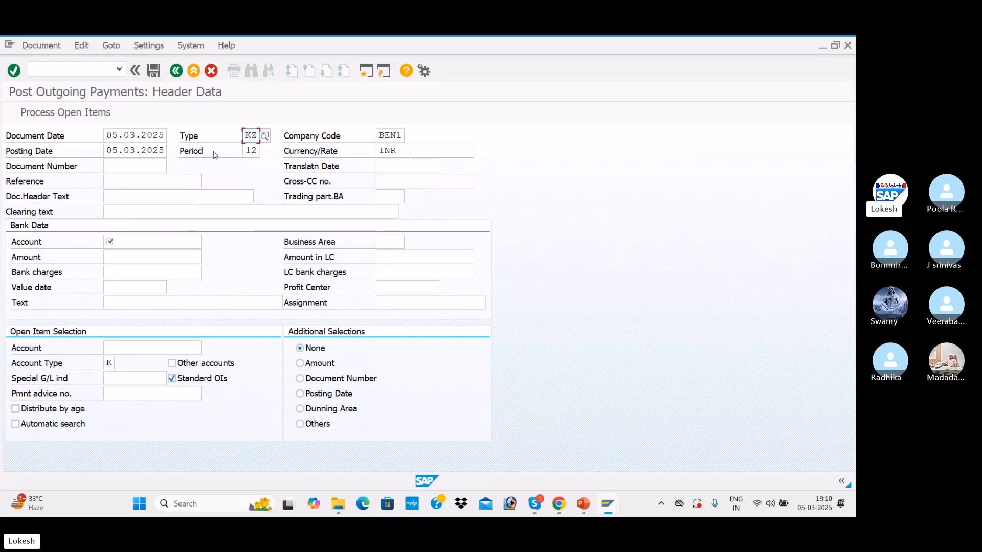
left_click(153, 181)
left_click(144, 193)
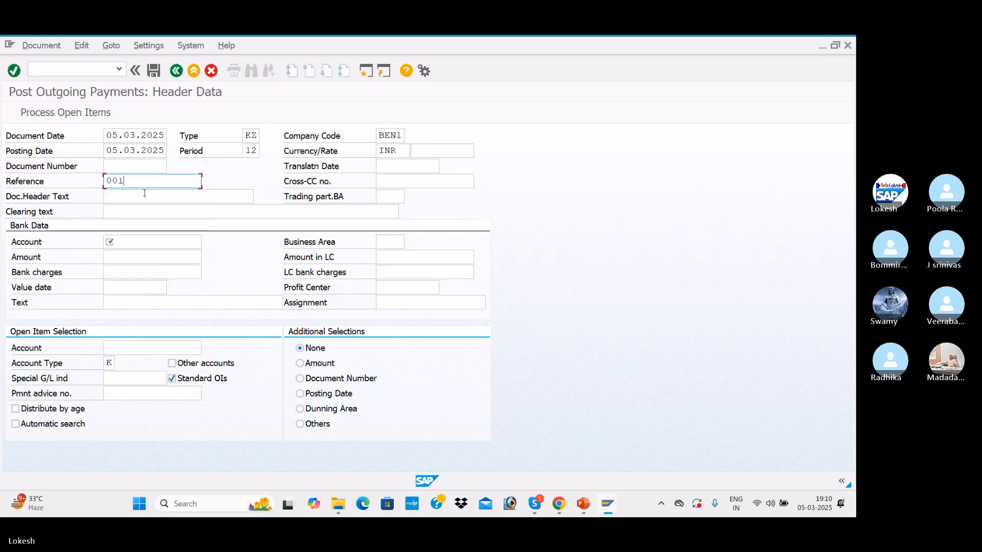
key("BackSpace")
type("2")
left_click(145, 193)
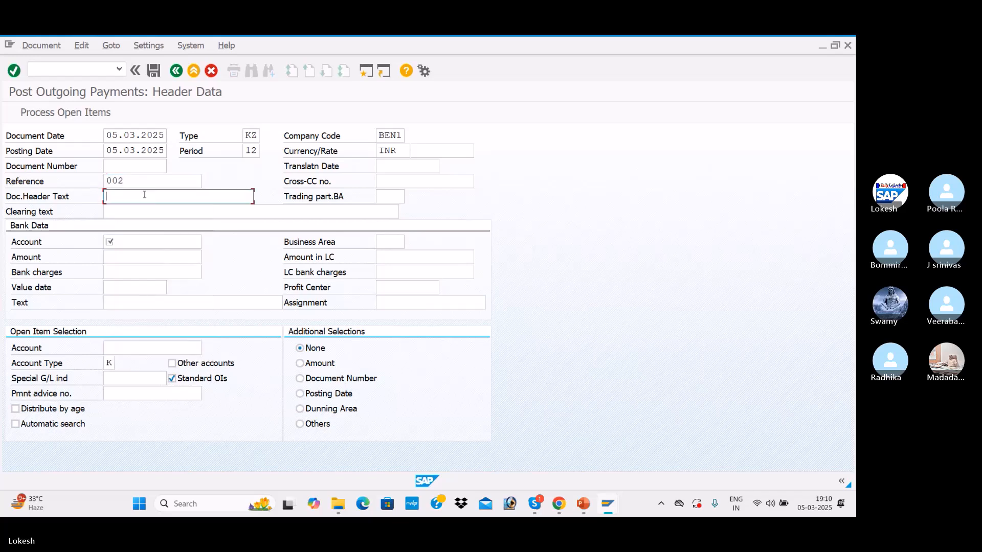
left_click(145, 208)
Set the bank data to G/L account 200001 (SBI BANK A/c) with an amount of 40000
left_click(151, 242)
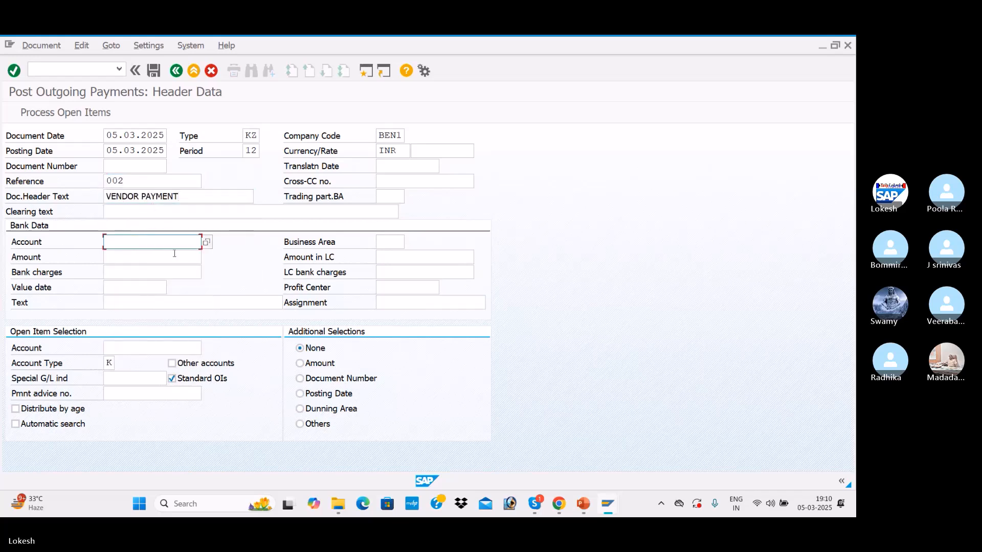
left_click(207, 242)
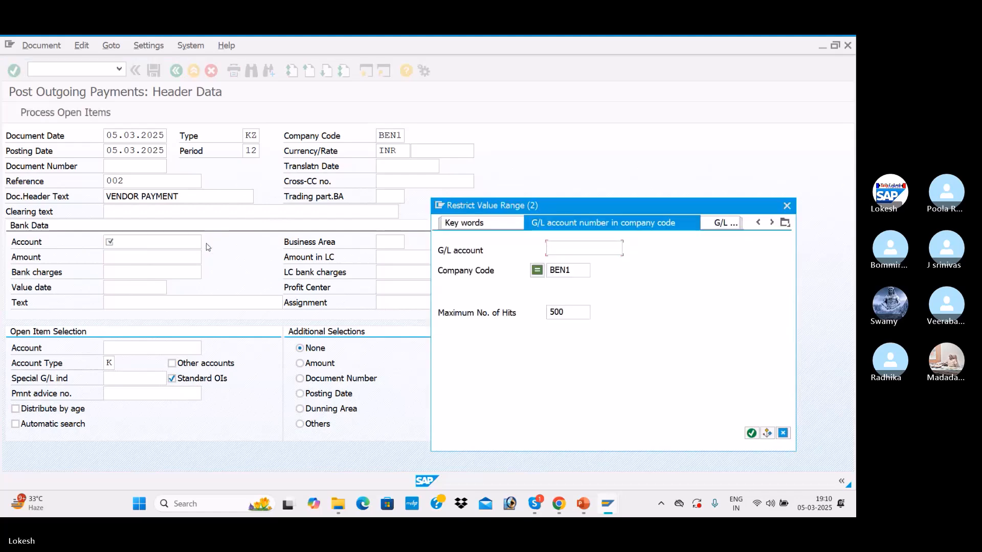
key("Return")
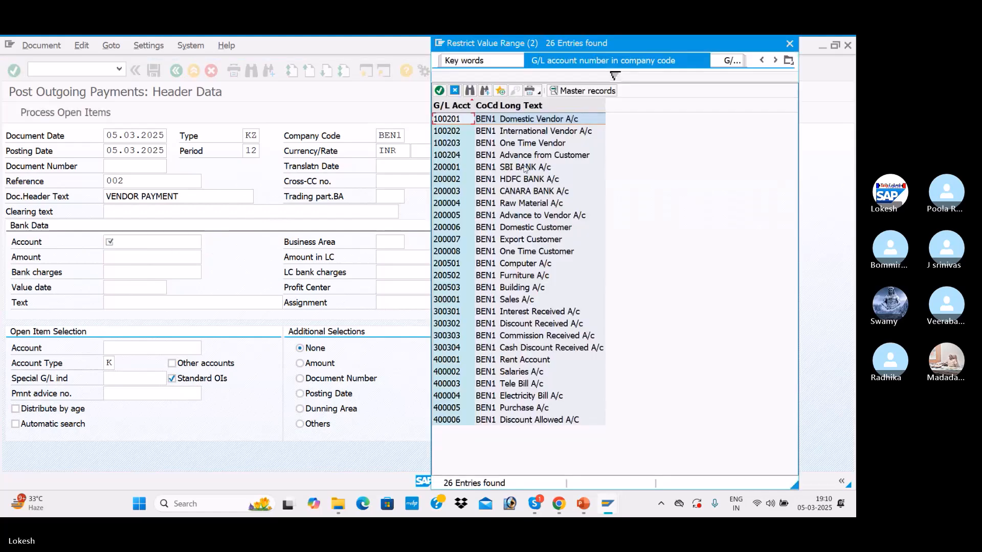
double_click(525, 168)
key("Tab")
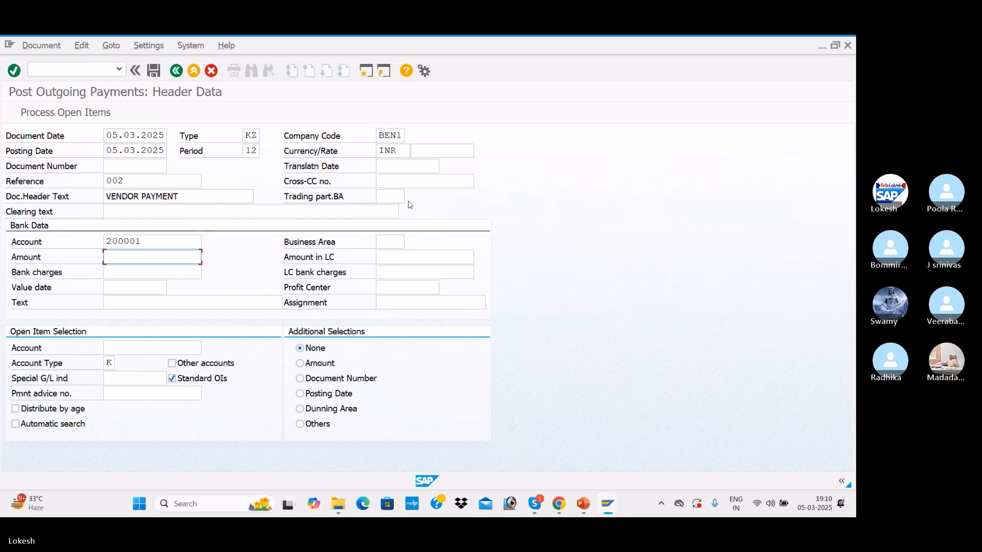
key("alt+Tab")
key("alt+Tab")
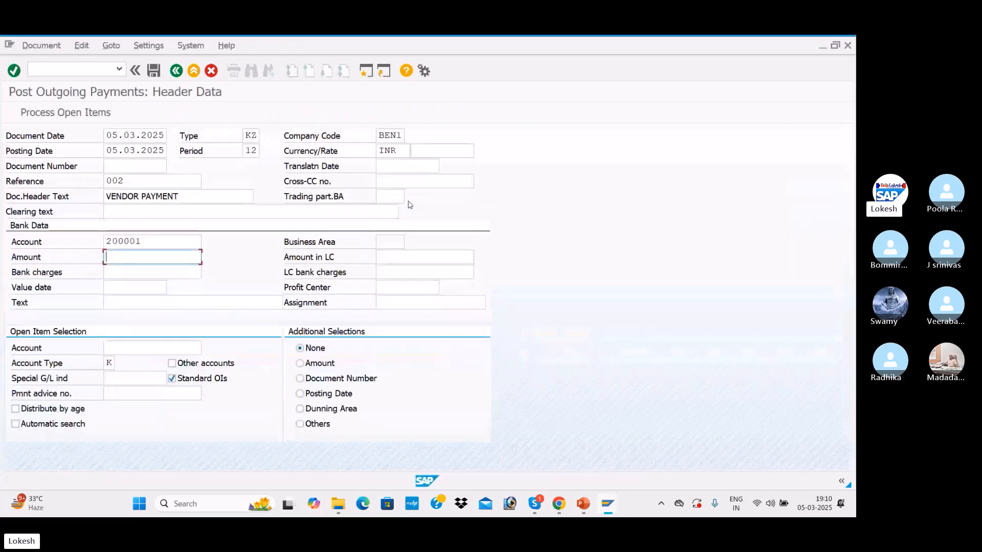
left_click(153, 257)
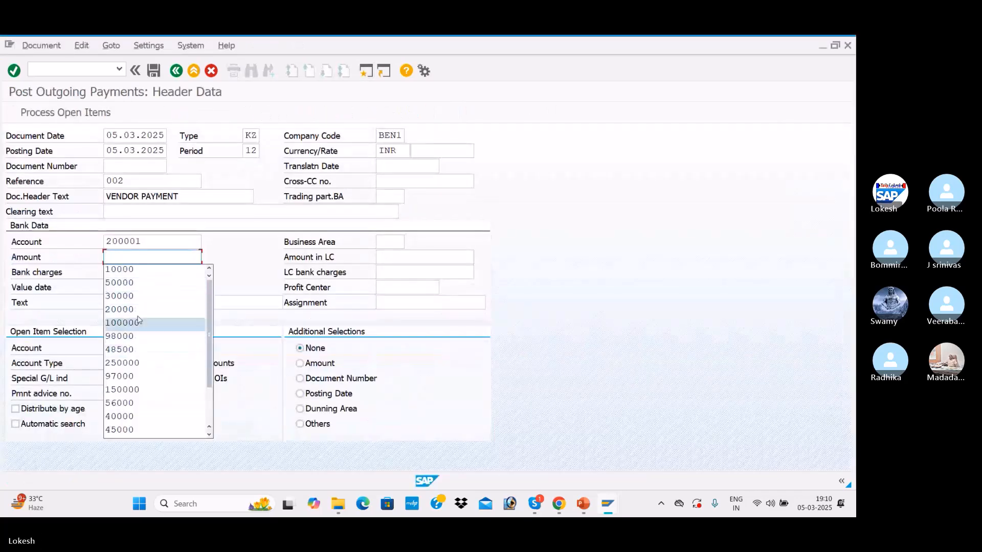
left_click(139, 417)
Choose vendor TATA IT SOLUTIONS for open item selection, process its open items, and post the outgoing payment
key("Tab")
key("Tab")
key("Tab")
key("Tab")
key("Tab")
key("Tab")
key("Tab")
key("Tab")
left_click(207, 349)
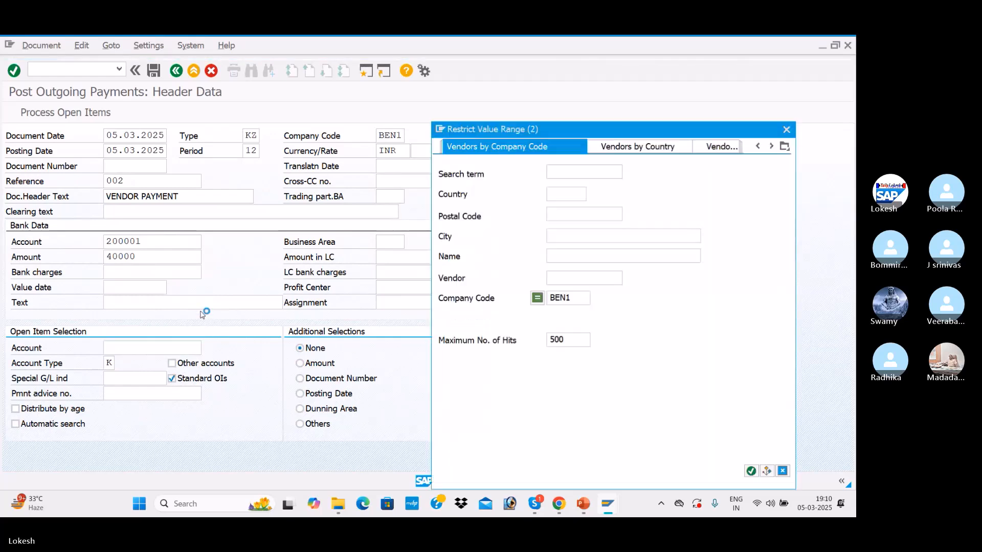
key("Return")
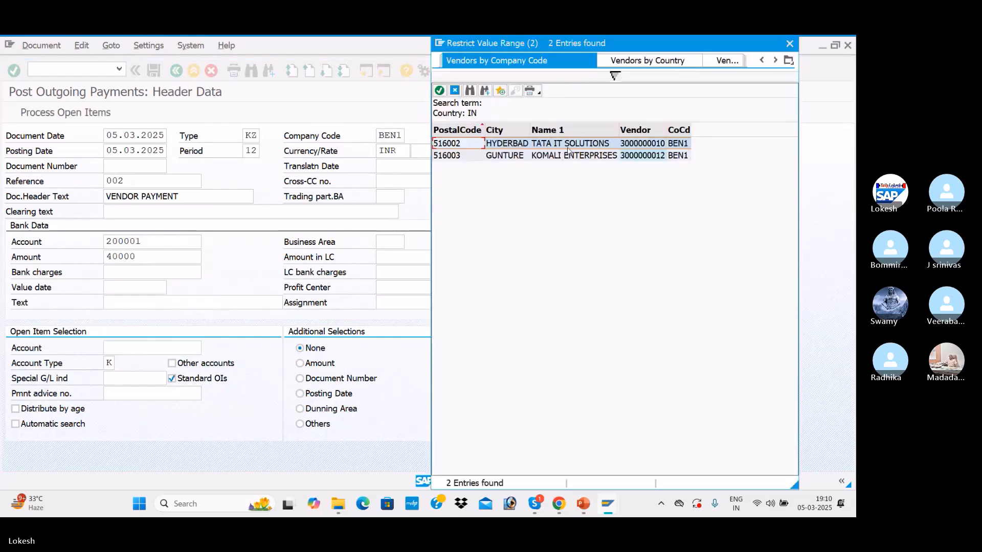
double_click(571, 147)
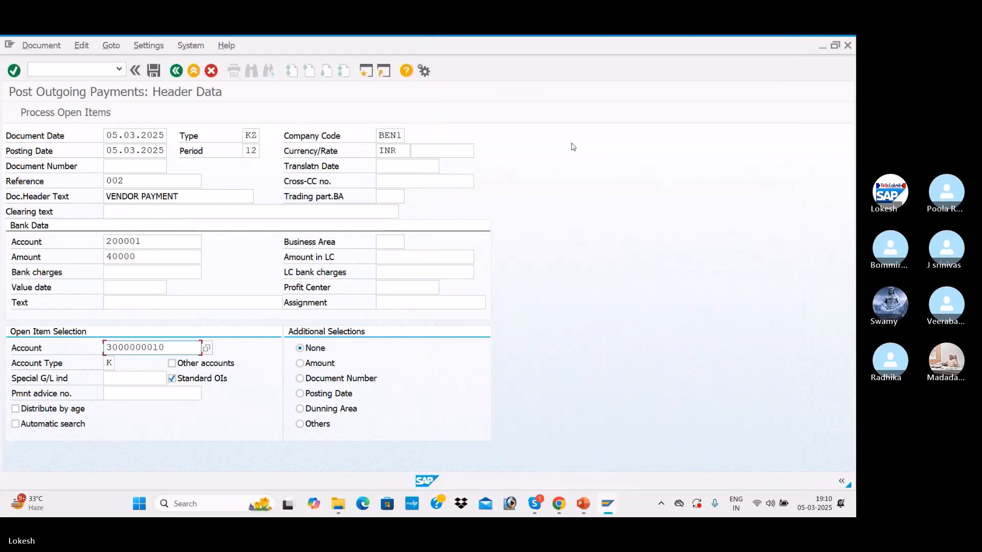
left_click(79, 114)
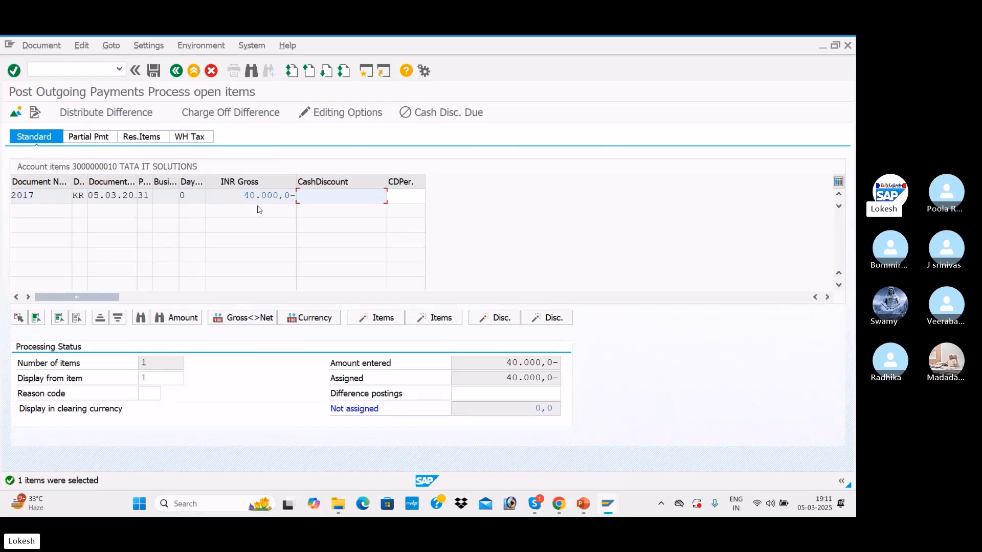
left_click(154, 71)
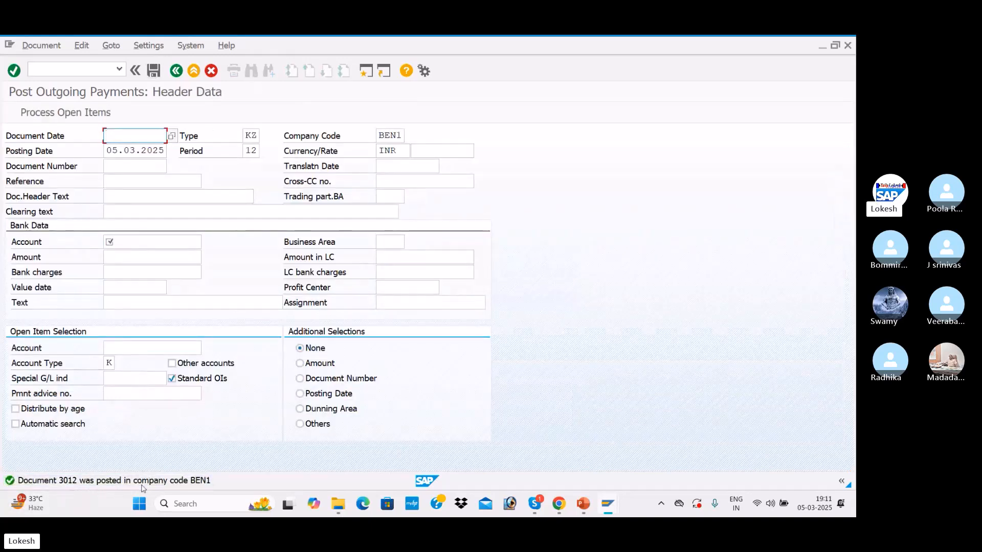
List the cleared items of TATA IT SOLUTIONS and compare the document types of the manual and automatic payments
key("alt+Tab")
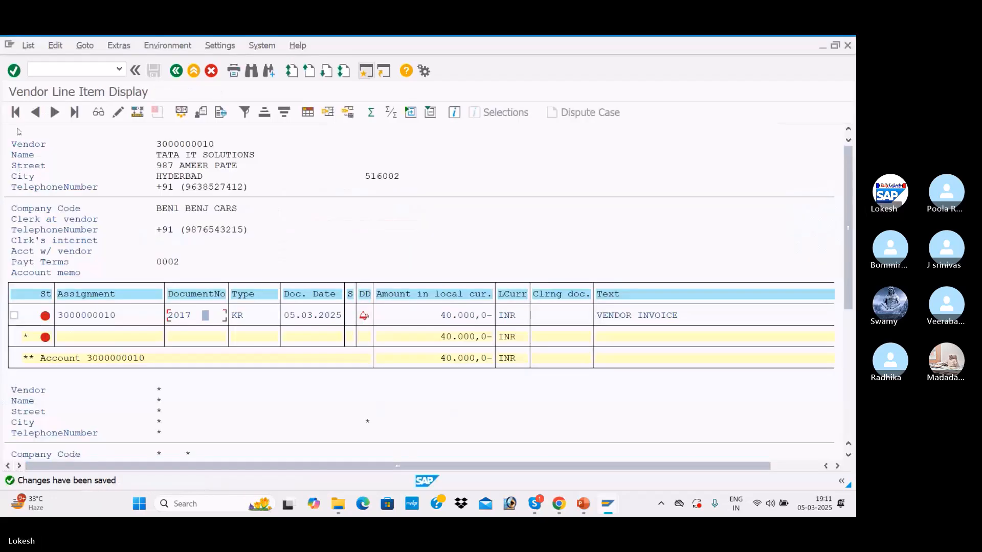
left_click(28, 46)
left_click(43, 77)
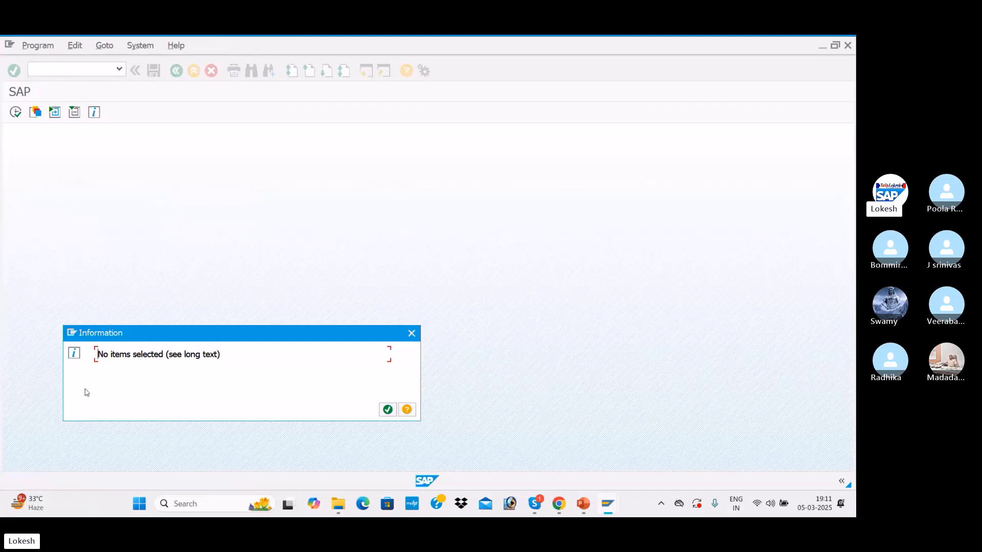
left_click(386, 409)
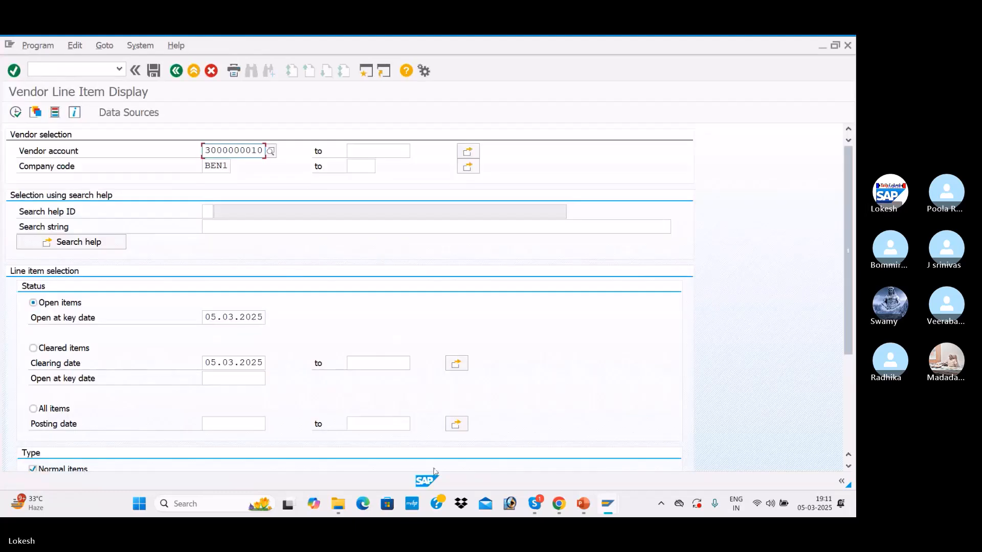
left_click(34, 348)
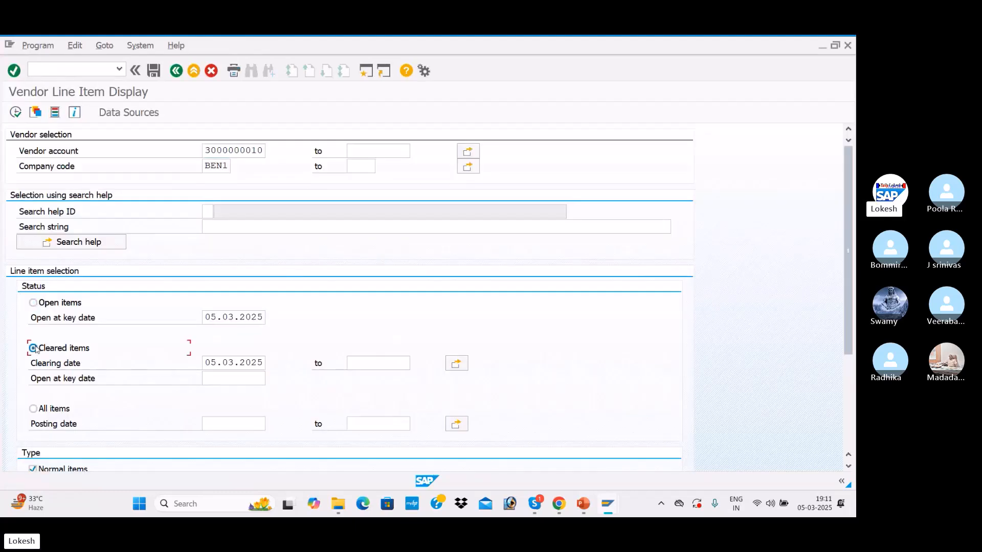
left_click(16, 113)
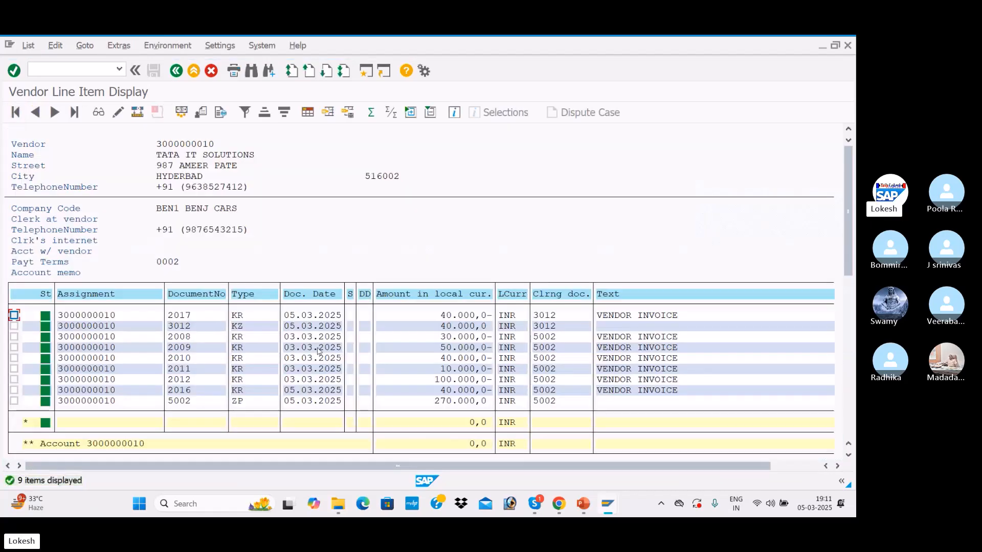
left_click(240, 325)
left_click(237, 400)
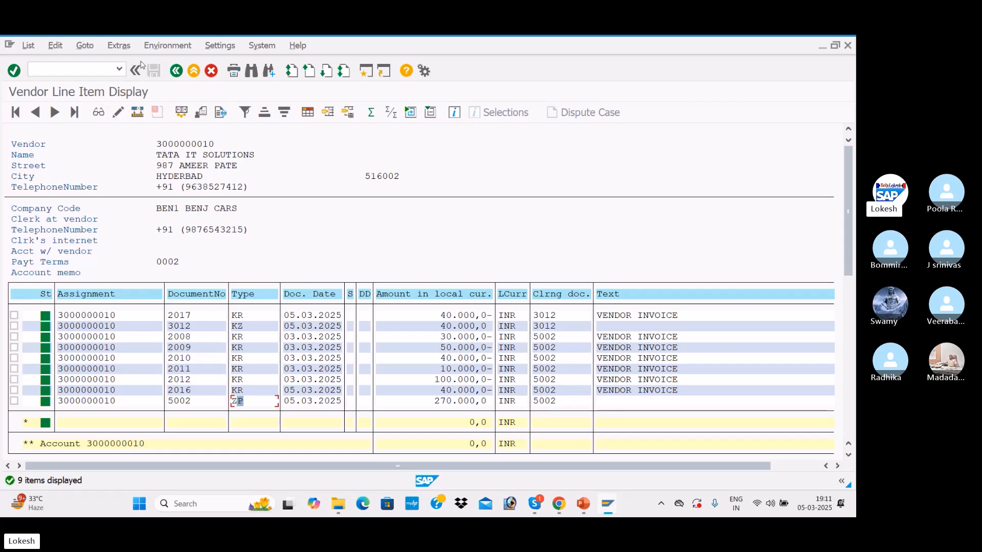
left_click(176, 71)
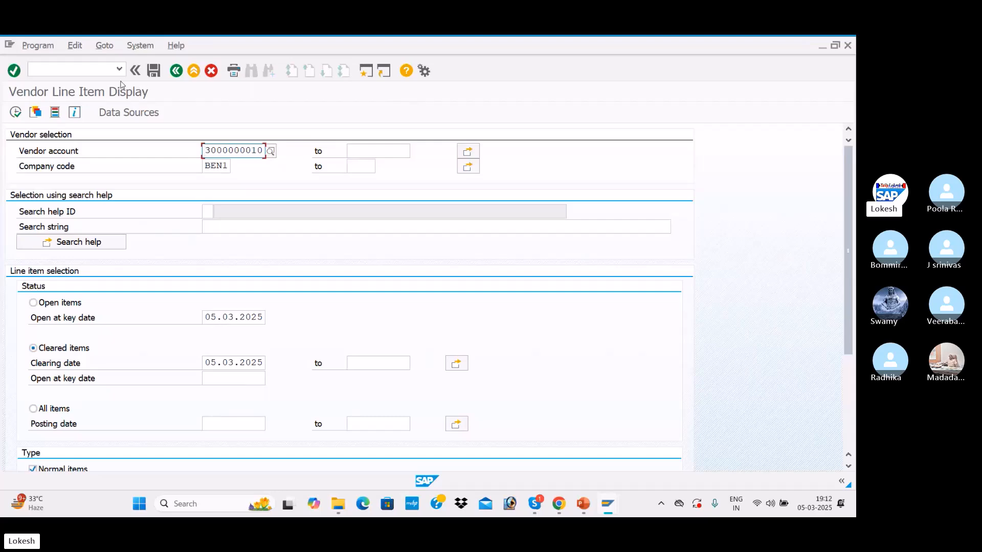
Leave Post Outgoing Payments in the other session and open vendor invoice entry with transaction FB60
key("alt+Tab")
left_click(80, 69)
type("/n")
key("Return")
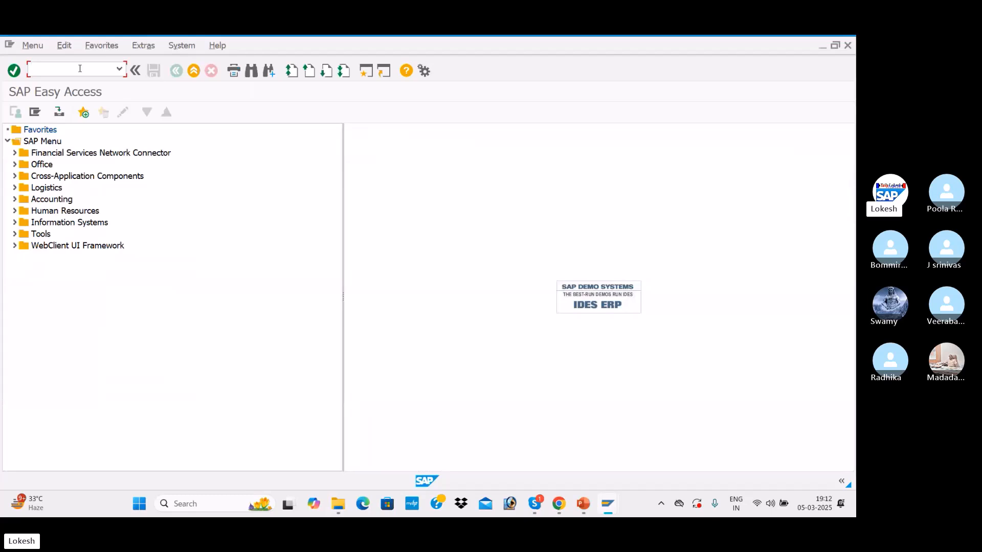
type("FB60")
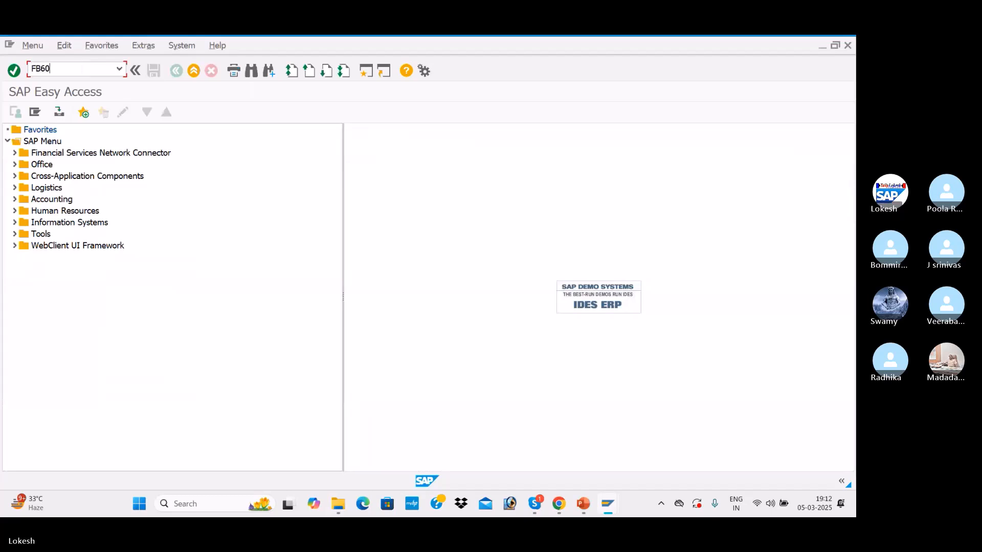
key("Return")
Enter vendor TATA IT SOLUTIONS, invoice date 05.03.2025, and reference 012 in the new invoice
key("Down")
key("Return")
key("Tab")
key("Down")
key("Return")
key("Tab")
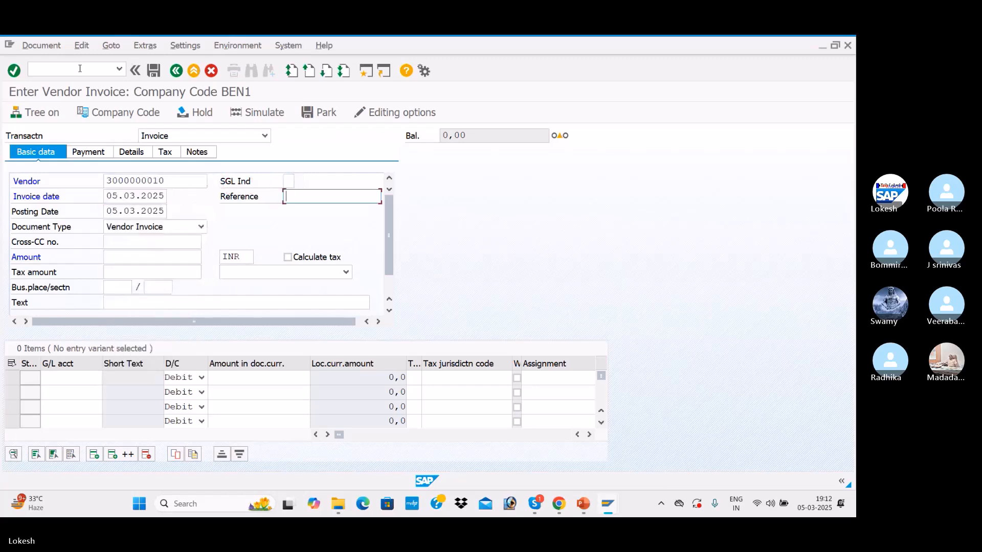
key("Down")
key("Return")
key("Tab")
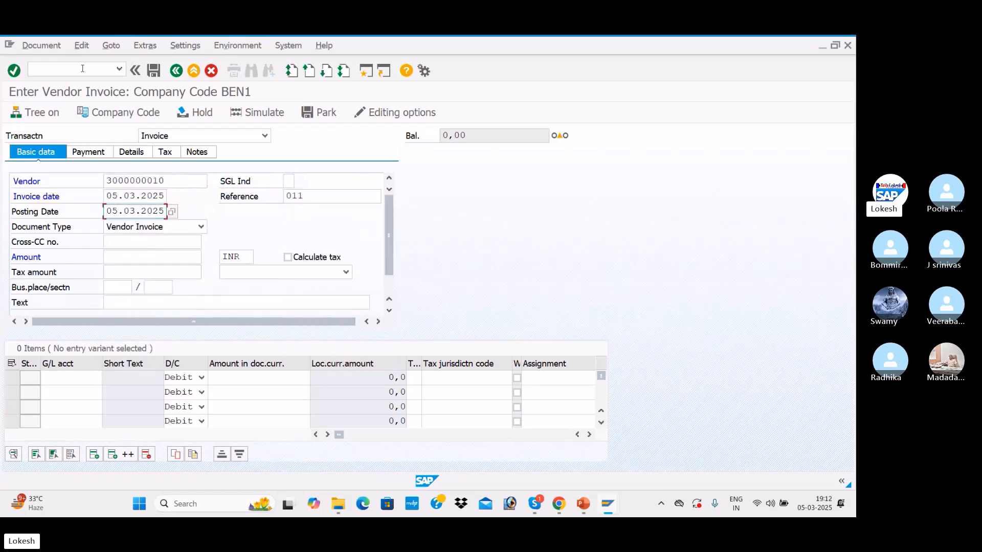
left_click(323, 195)
key("BackSpace")
type("2")
Set the invoice amount to 10000 and the text to VENDOR INVOICE
key("Tab")
key("Tab")
key("Tab")
key("Tab")
type("10000")
key("Tab")
key("Tab")
key("Tab")
key("Tab")
key("Tab")
key("Tab")
key("Tab")
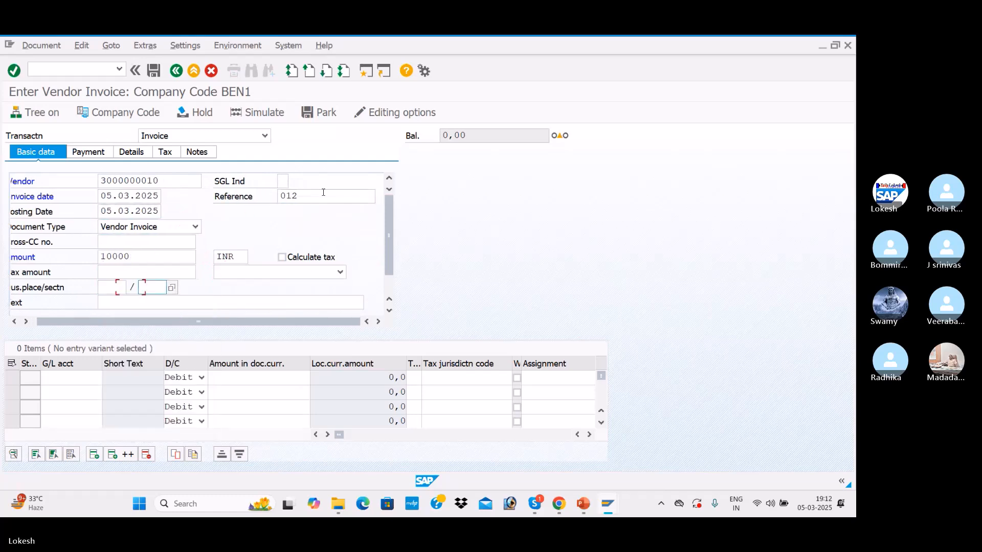
key("Down")
key("Tab")
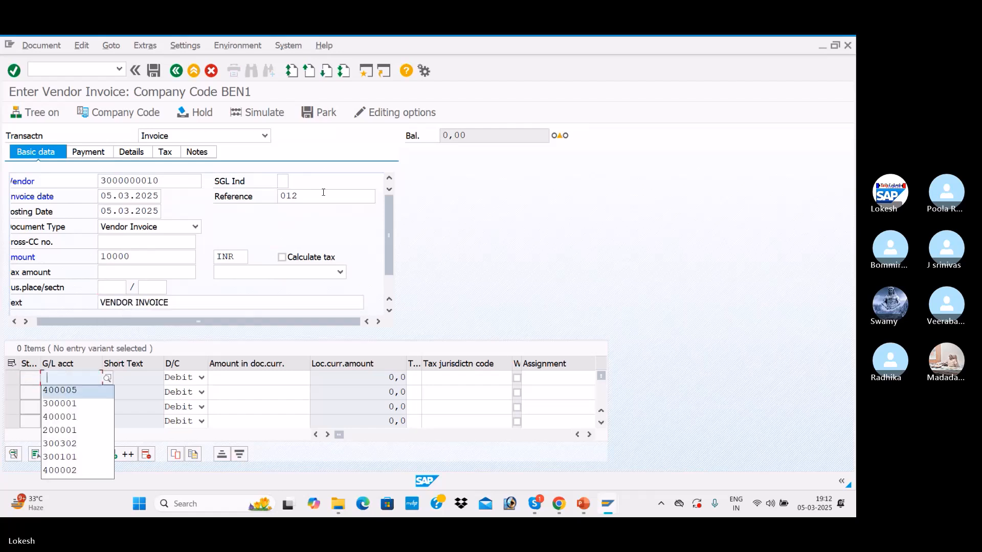
Add a debit line item for G/L account 400005 with an amount of 10000 and confirm the entries
key("Tab")
key("Tab")
key("Down")
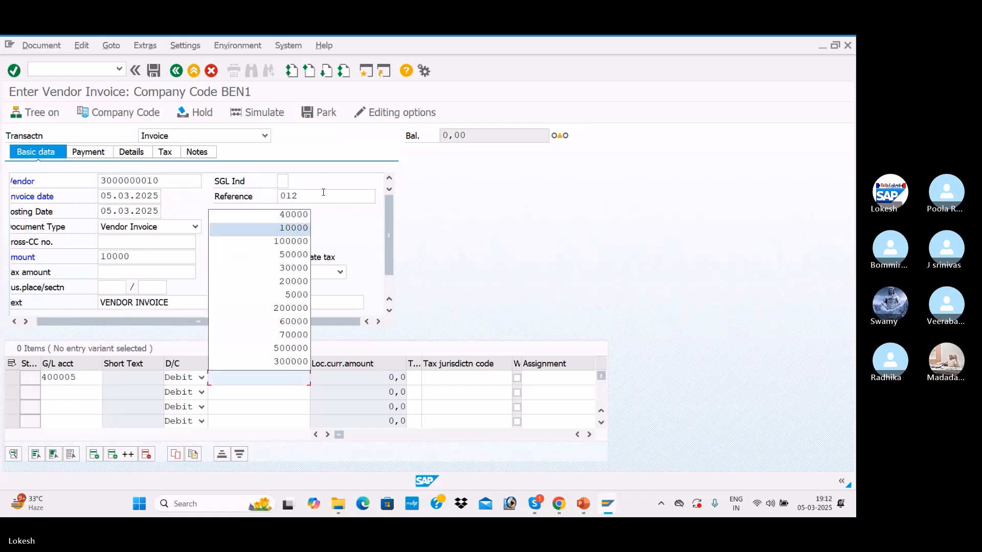
key("Tab")
key("Return")
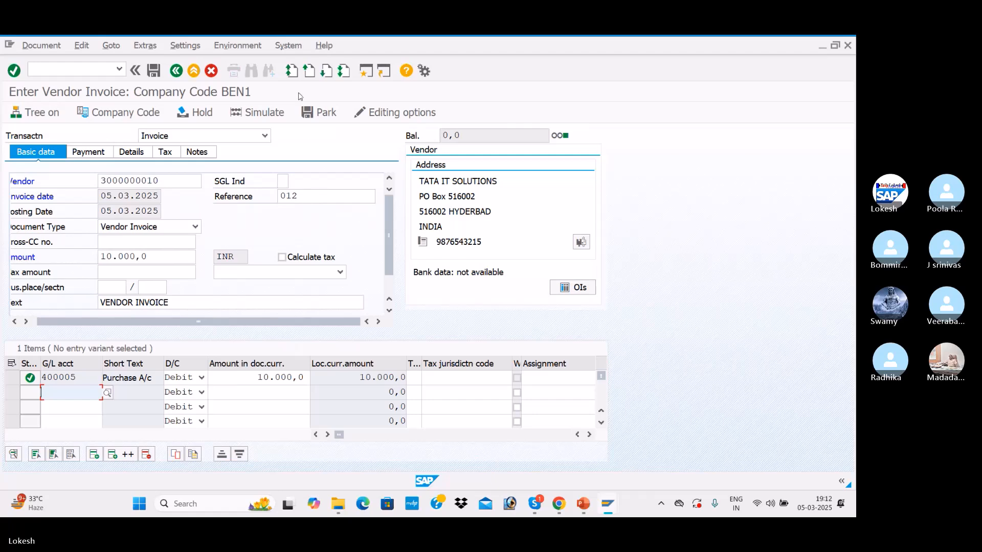
Simulate and post the 10000 vendor invoice with reference 012
left_click(271, 109)
left_click(154, 71)
Enter vendor TATA IT SOLUTIONS, invoice date 05.03.2025, and reference 013 in a new vendor invoice
left_click(140, 180)
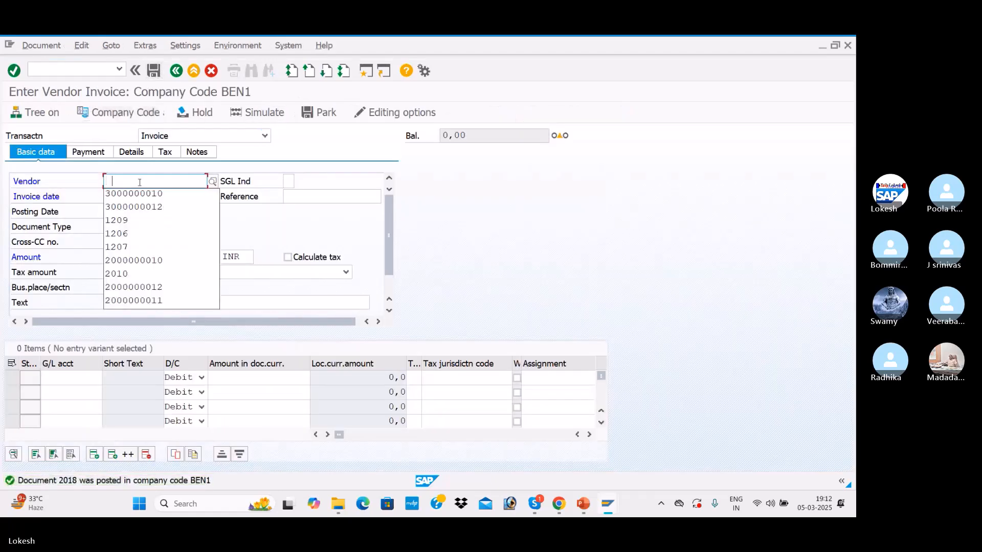
left_click(146, 195)
left_click(146, 197)
left_click(134, 208)
left_click(328, 197)
left_click(297, 209)
left_click(340, 197)
key("BackSpace")
type("3")
Set the amount of invoice 013 to 40000 and its text to VENDOR INVOICE
key("Tab")
key("Tab")
key("Tab")
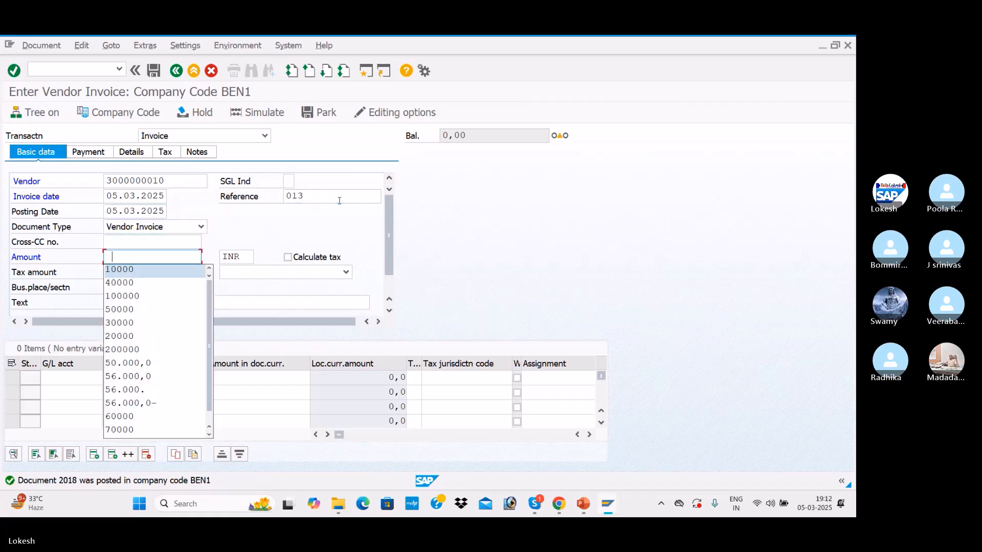
key("Down")
key("Tab")
key("Tab")
key("Tab")
key("Tab")
key("Tab")
key("Tab")
key("Tab")
key("Down")
Add a debit line item of 40000 for G/L account 400005, then simulate and post invoice 013
key("Tab")
key("Down")
key("Tab")
key("Tab")
key("Down")
key("Tab")
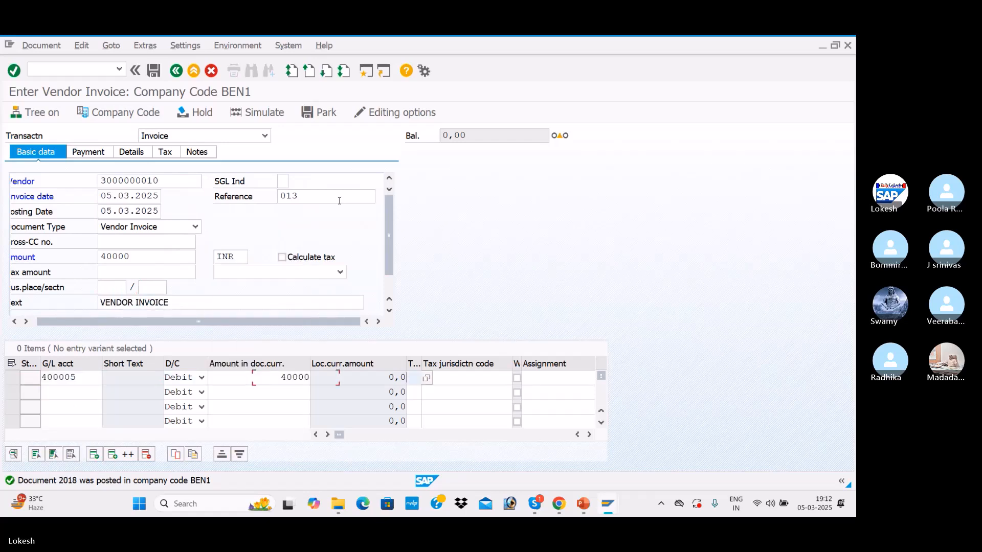
key("Return")
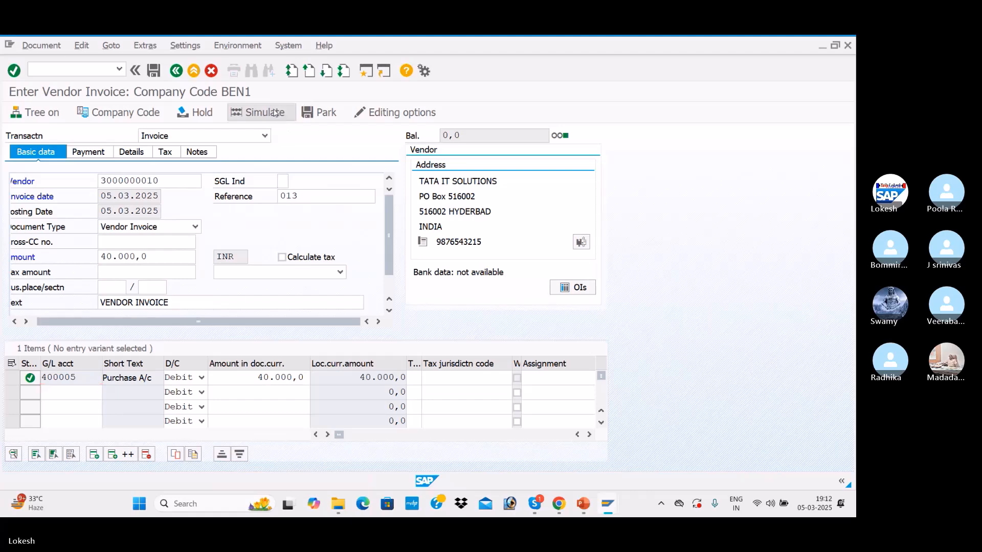
left_click(274, 113)
left_click(153, 71)
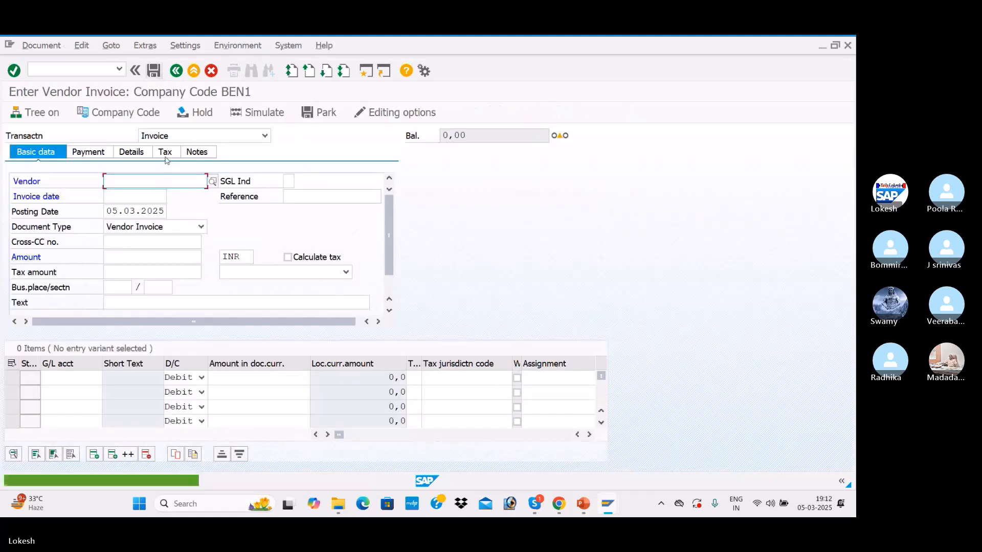
Fill in another invoice for vendor TATA IT SOLUTIONS with invoice date 05.03.2025 and reference 014
key("space")
key("Down")
key("Tab")
key("Tab")
key("space")
key("Down")
key("Tab")
key("space")
key("Down")
key("Tab")
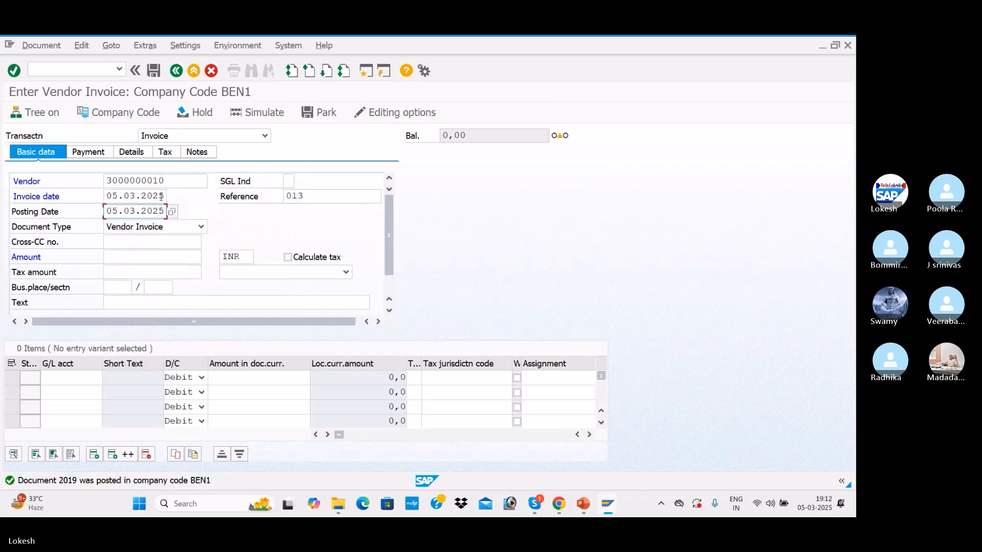
left_click(312, 196)
key("BackSpace")
type("4")
Set the amount of invoice 014 to 50000 and its text to VENDOR INVOICE
key("Tab")
key("Tab")
key("Tab")
key("space")
key("Down")
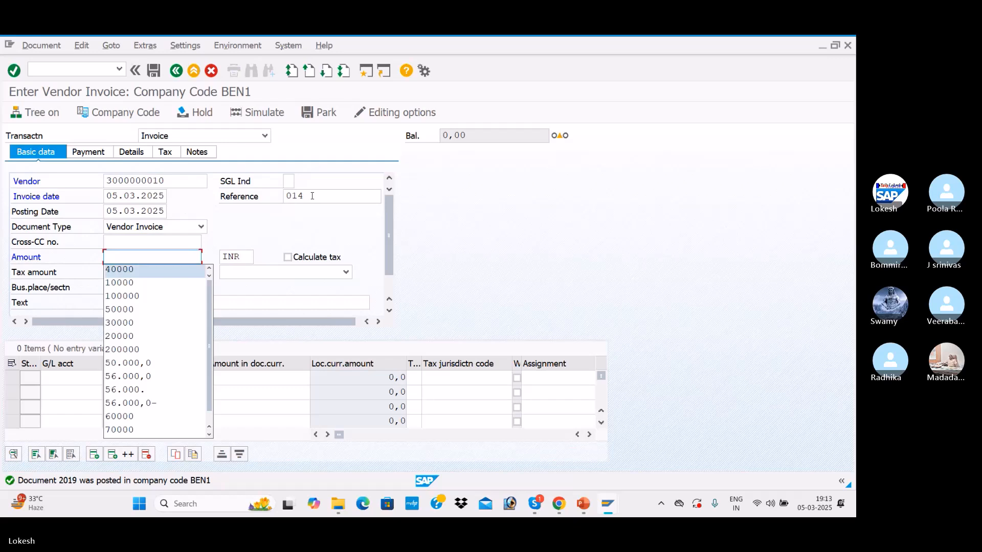
key("Down")
key("Down")
key("Down")
key("Return")
key("Tab")
key("Tab")
key("Tab")
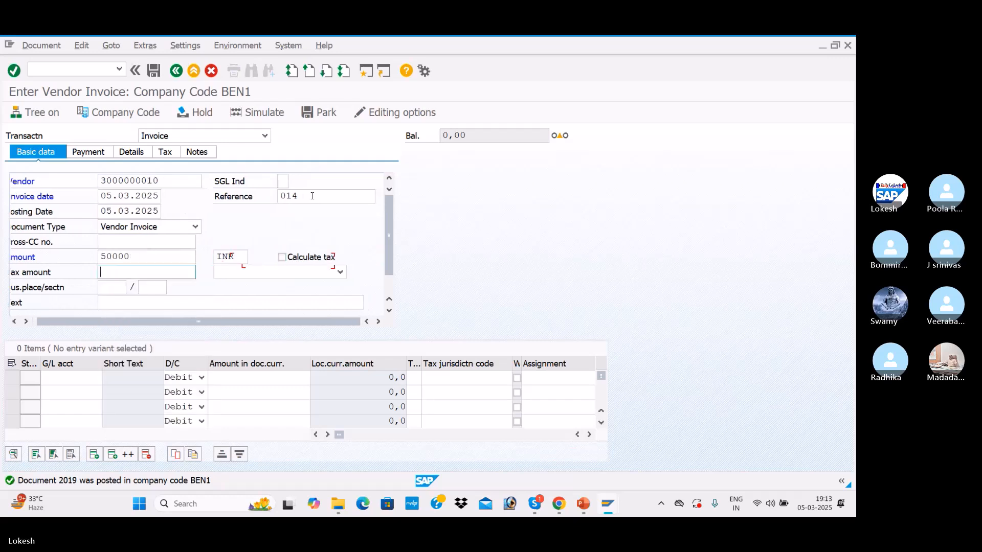
key("Tab")
key("Down")
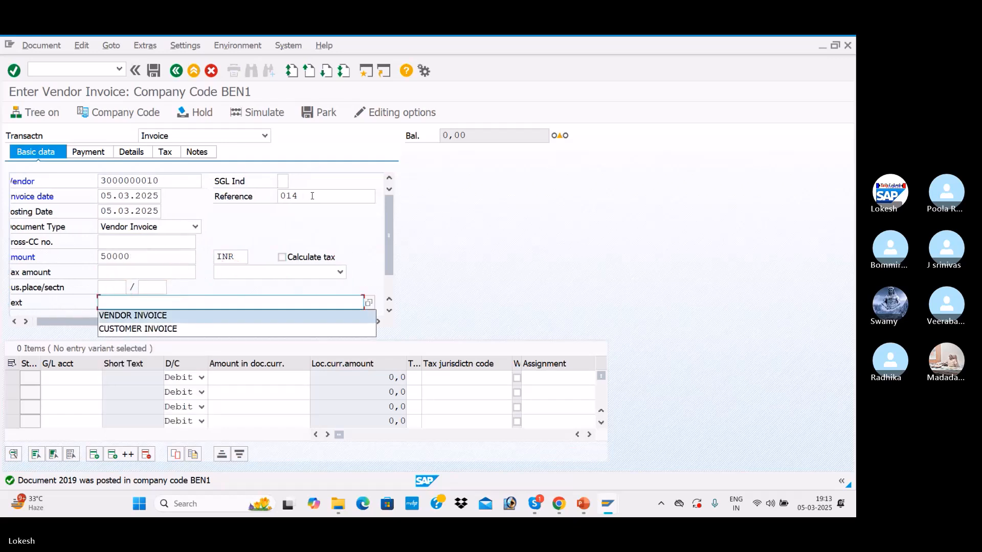
key("Return")
Add a debit line item of 50000 for G/L account 400005, then simulate and post invoice 014
key("Tab")
key("Down")
key("Down")
key("Return")
key("Tab")
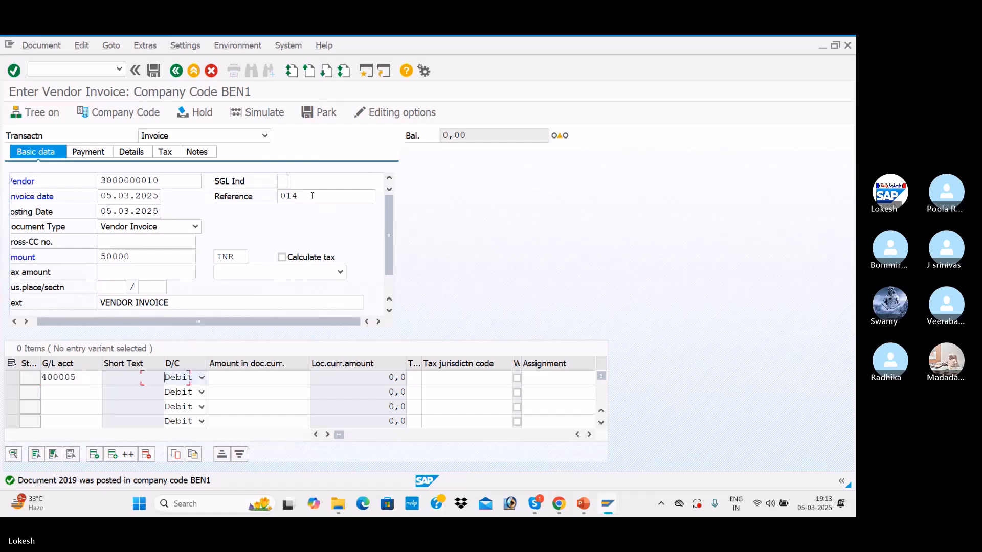
key("Tab")
key("Down")
key("Down")
key("Down")
key("Down")
key("Down")
key("Return")
key("Tab")
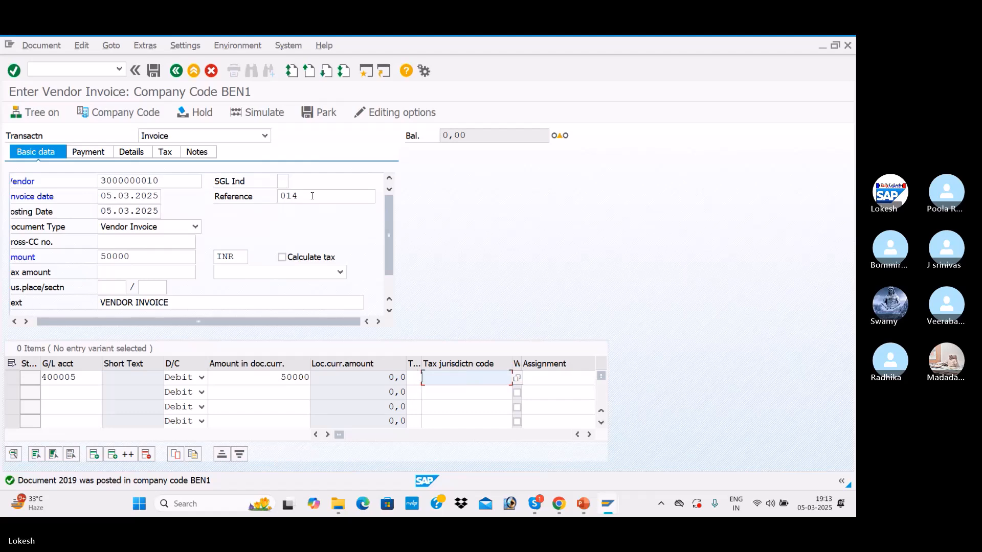
key("Return")
left_click(263, 113)
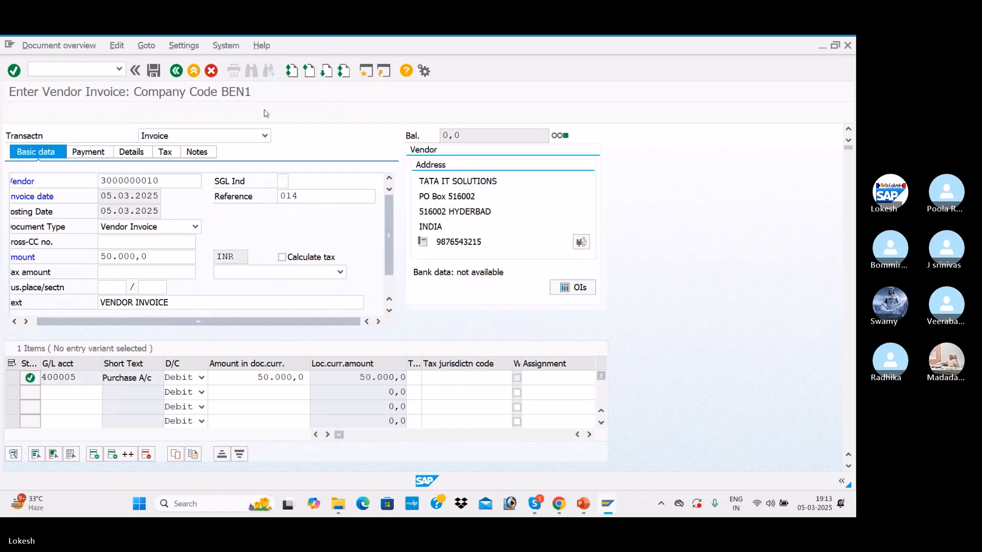
left_click(156, 74)
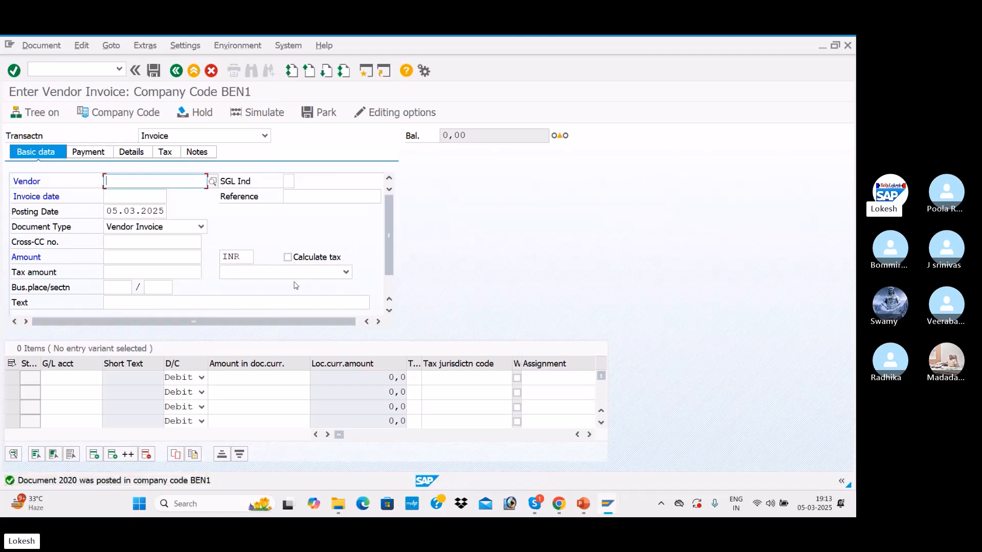
Switch to the Vendor Line Item Display session and list the open items of TATA IT SOLUTIONS in company code BEN1
key("alt+Tab")
key("alt+Tab")
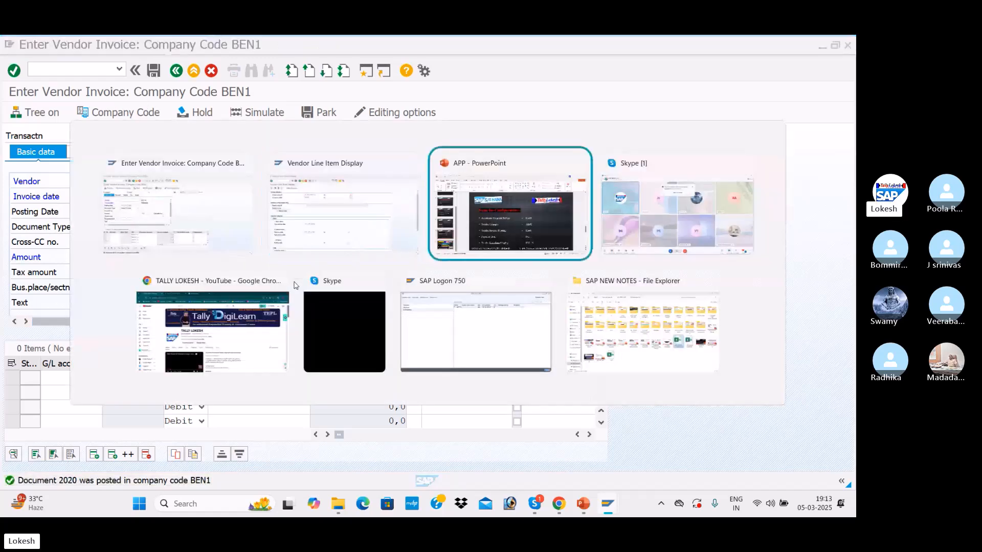
key("alt+Tab")
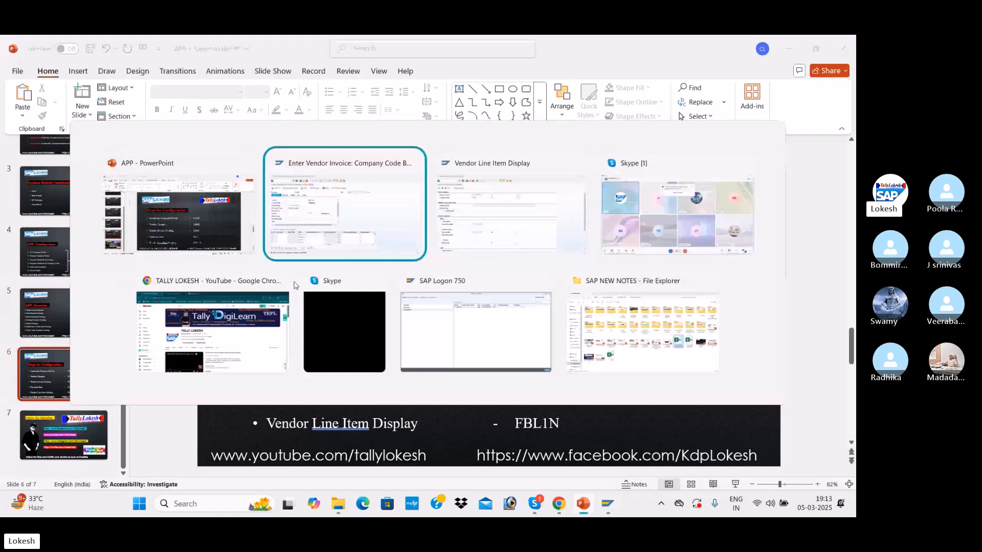
key("alt+Tab")
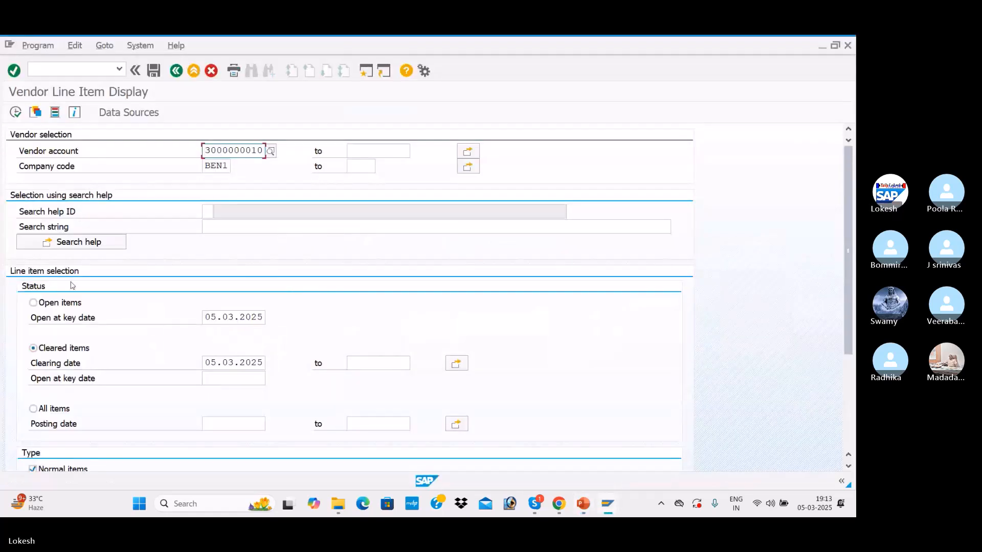
left_click(33, 303)
left_click(15, 112)
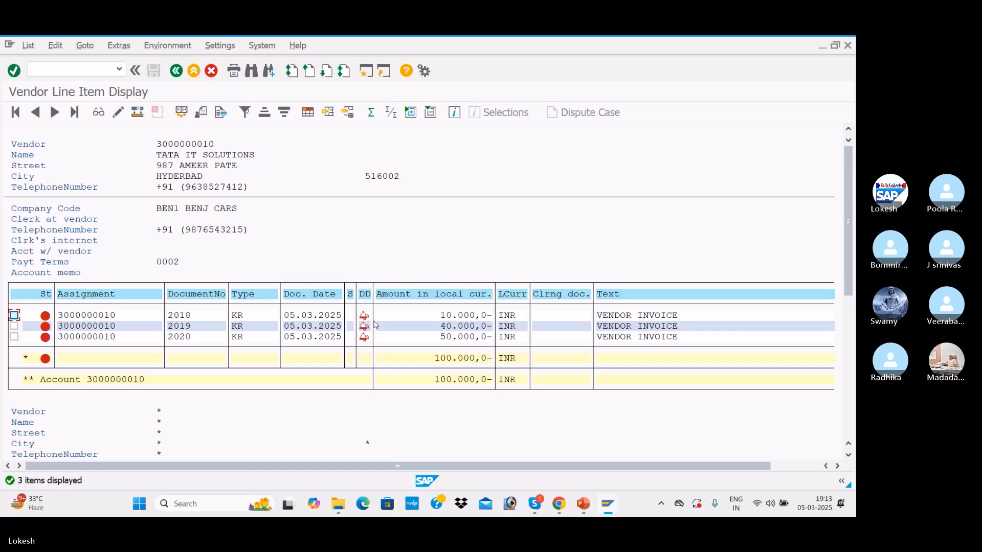
Set payment method 3 on the 10.000 invoice, document 2018, and save the change
double_click(138, 316)
left_click(16, 112)
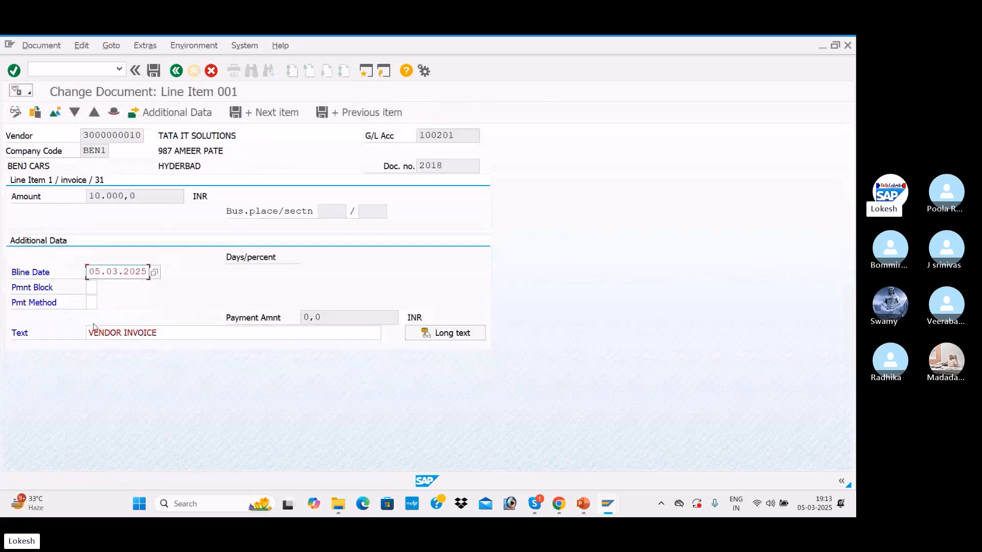
left_click(90, 303)
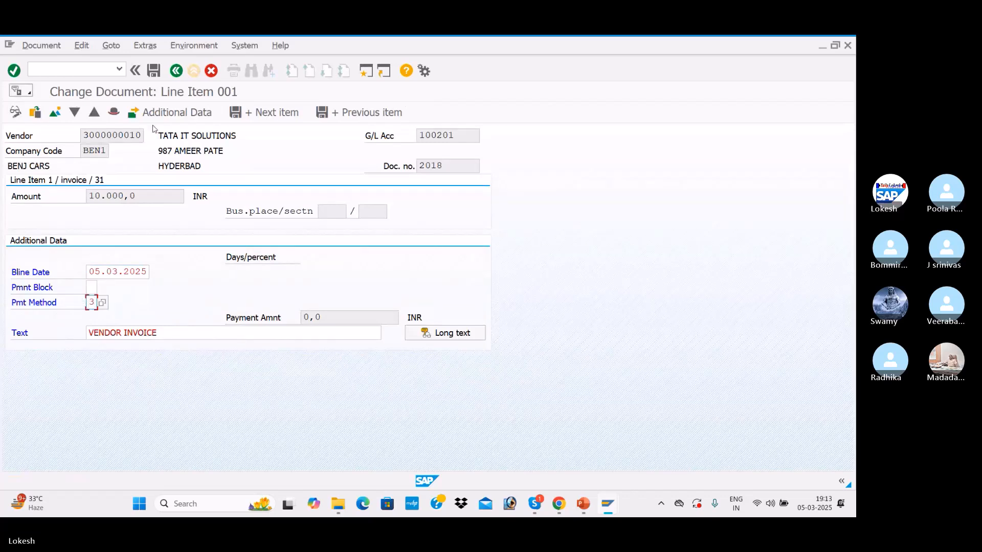
left_click(176, 70)
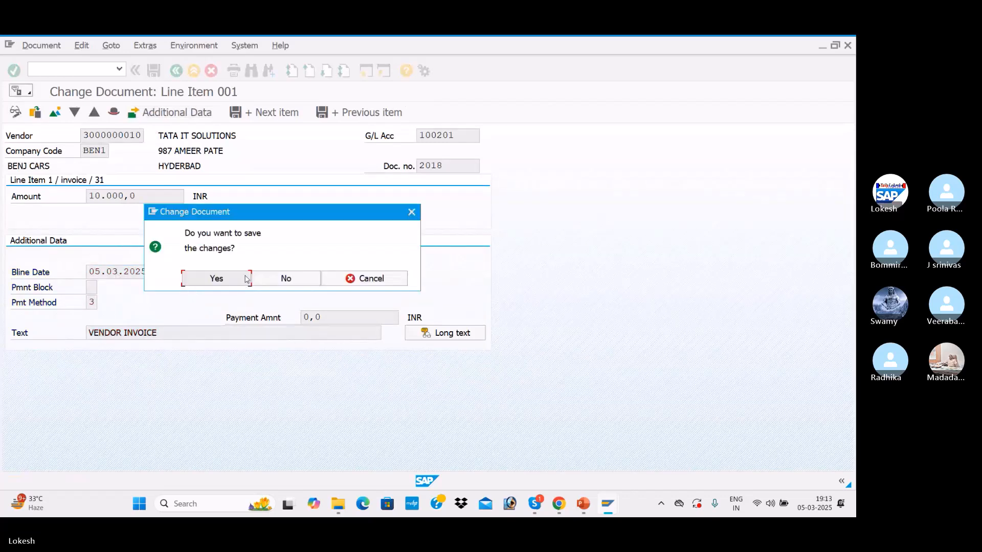
left_click(227, 280)
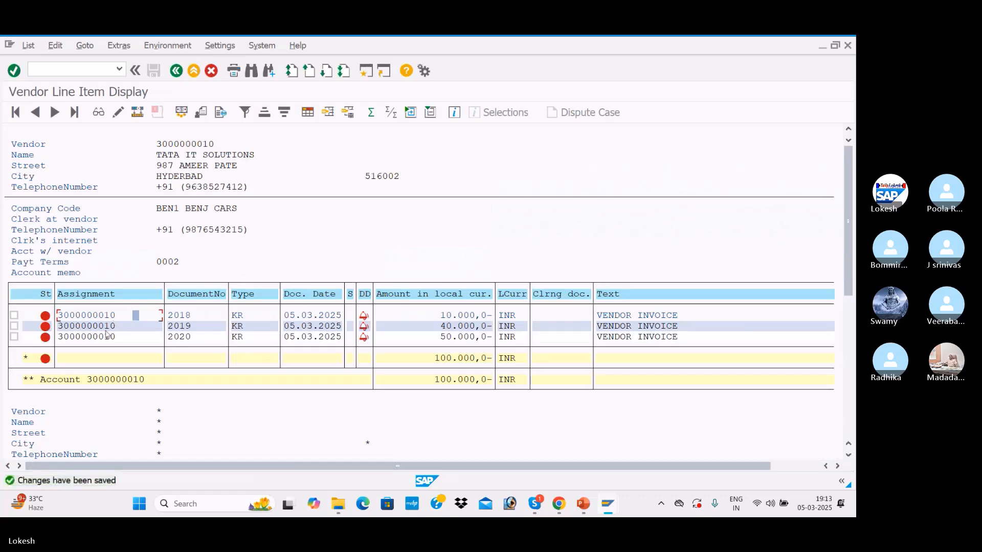
Set payment method 3 on the 40.000 invoice, document 2019, and save the change
double_click(113, 327)
key("shift+F1")
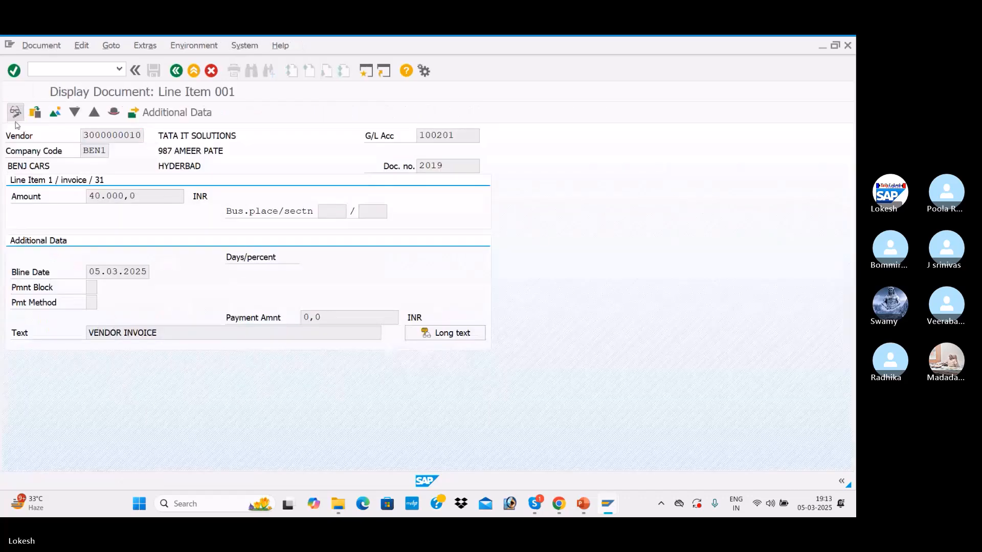
left_click(92, 301)
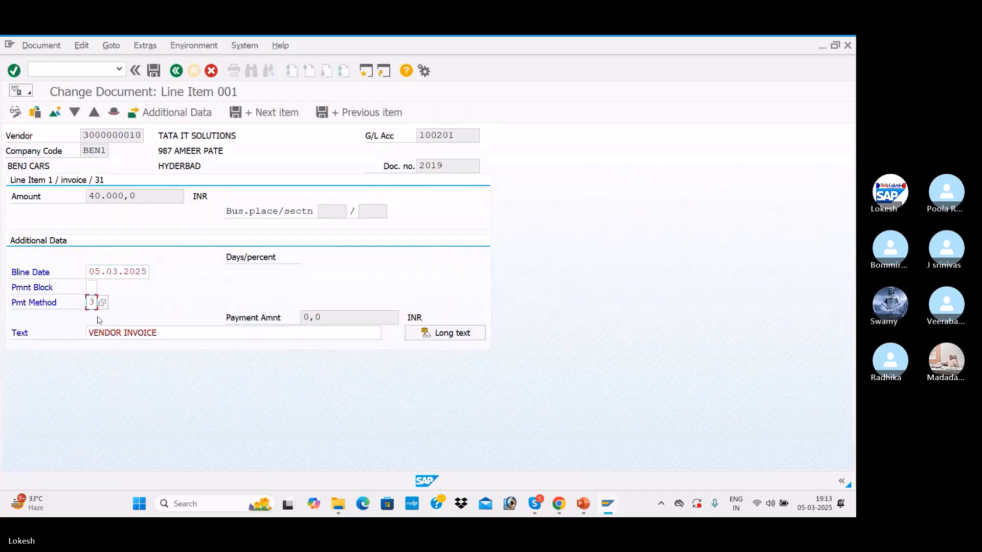
left_click(153, 70)
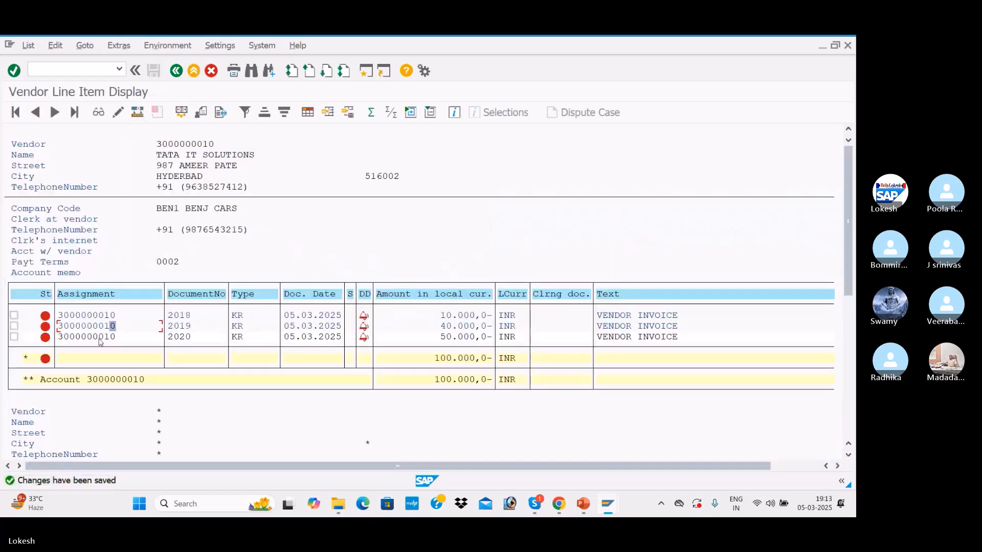
Set payment method 3 on the 50.000 invoice, document 2020, and save the change
double_click(100, 339)
key("shift+F1")
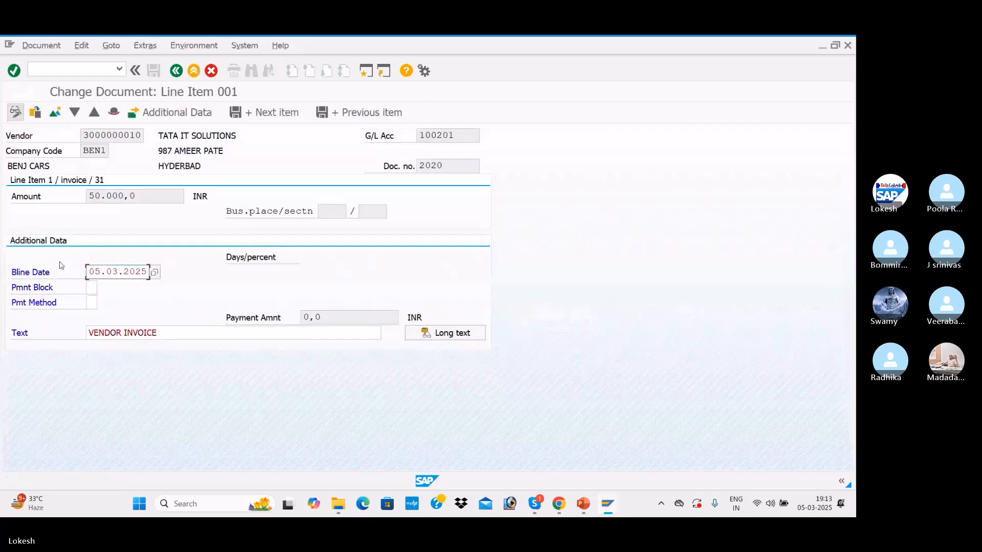
left_click(89, 302)
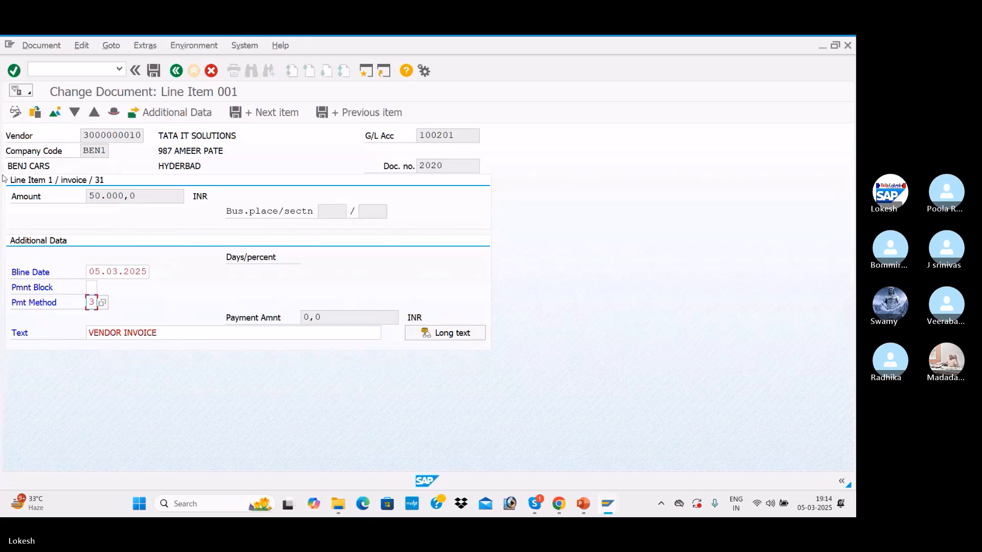
left_click(154, 70)
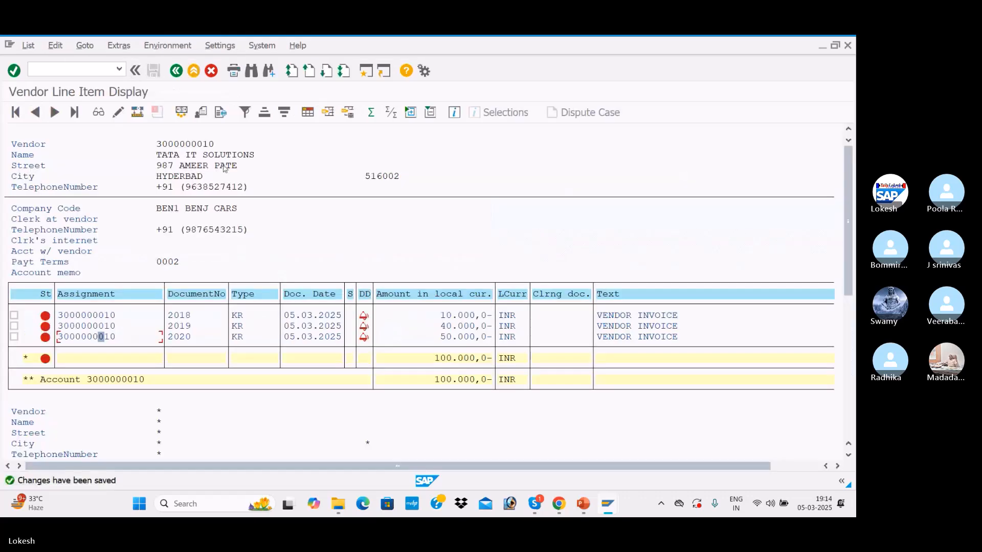
Switch to the vendor invoice entry session and open automatic payment transactions with F110
key("alt+Tab")
key("alt+Tab")
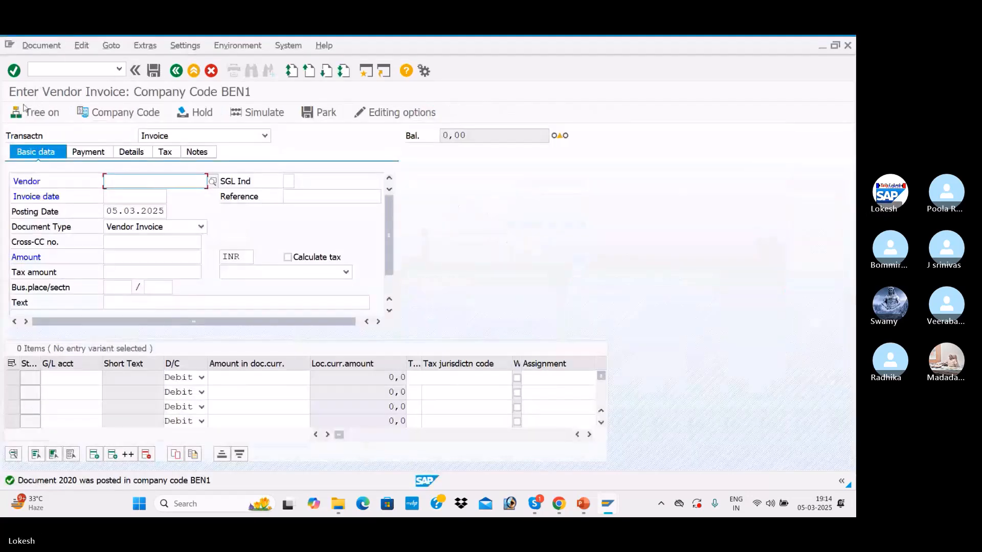
left_click(70, 70)
type("/NF")
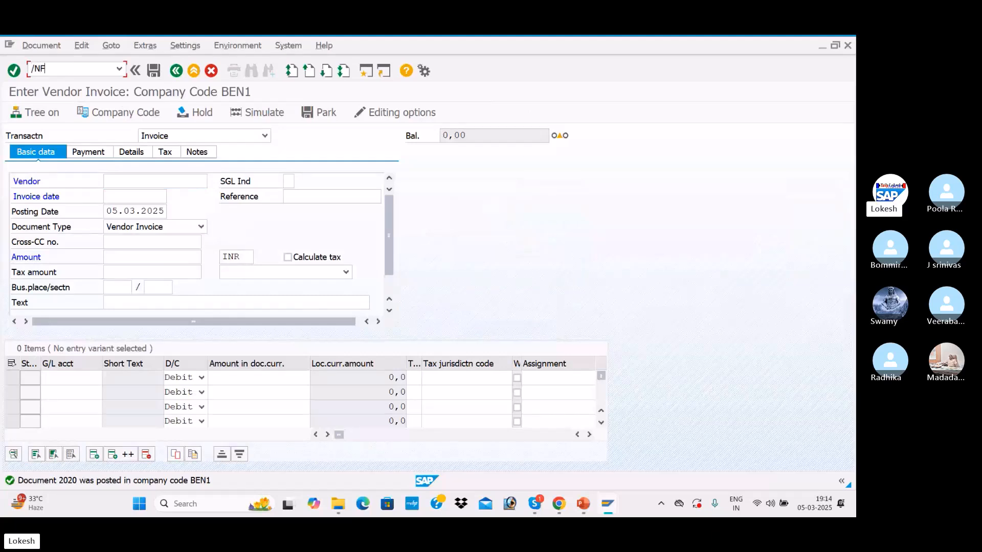
type("110")
key("Return")
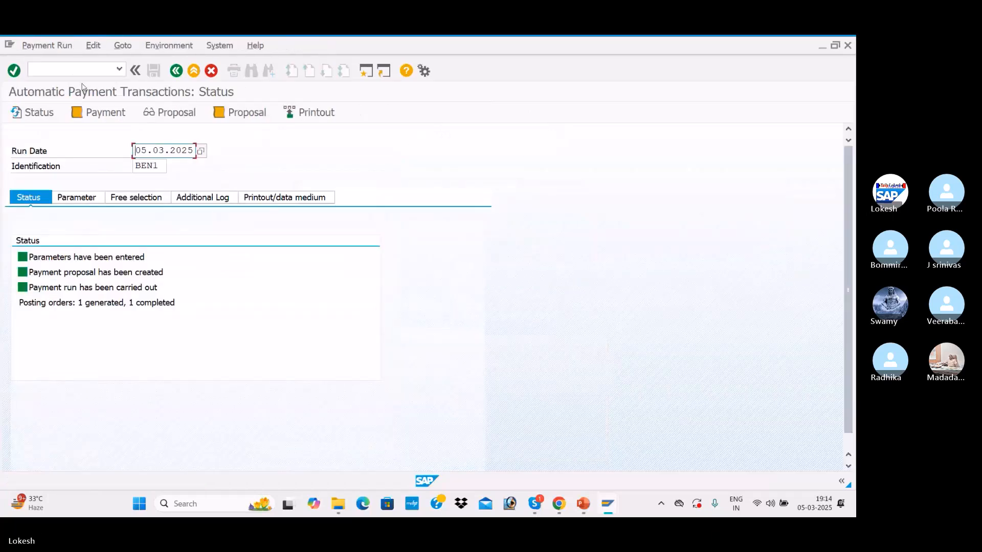
Start a new payment run with identification BEN2 for run date 05.03.2025
left_click(161, 164)
key("BackSpace")
type("2")
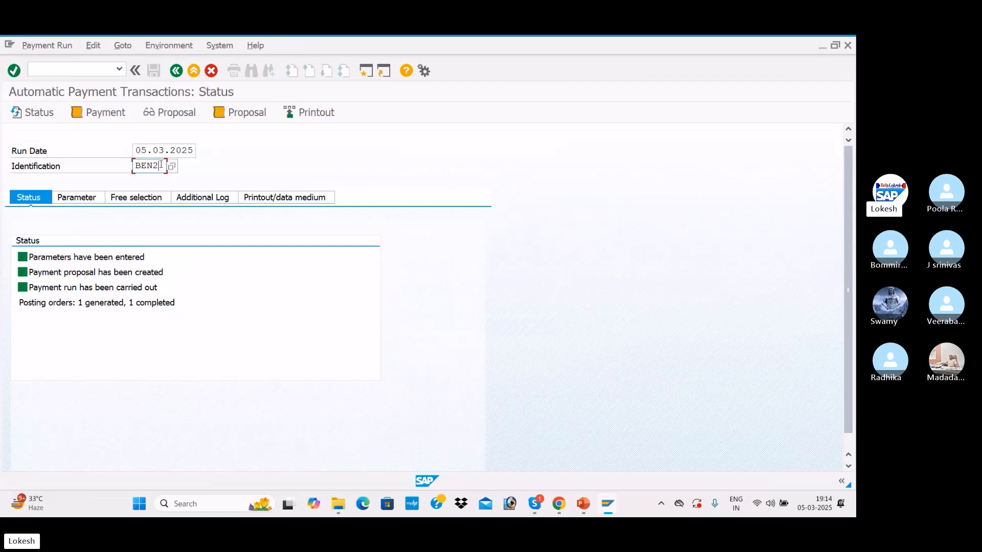
key("Return")
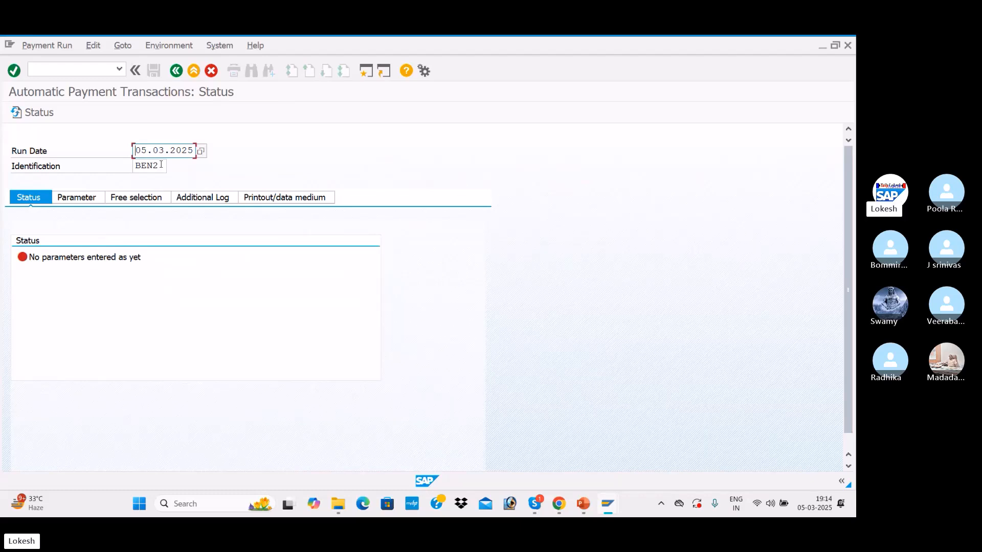
Enter the BEN2 run parameters: company code BEN1, payment method 3, next posting date 08.03.2025 and the TATA IT SOLUTIONS vendor account
left_click(82, 199)
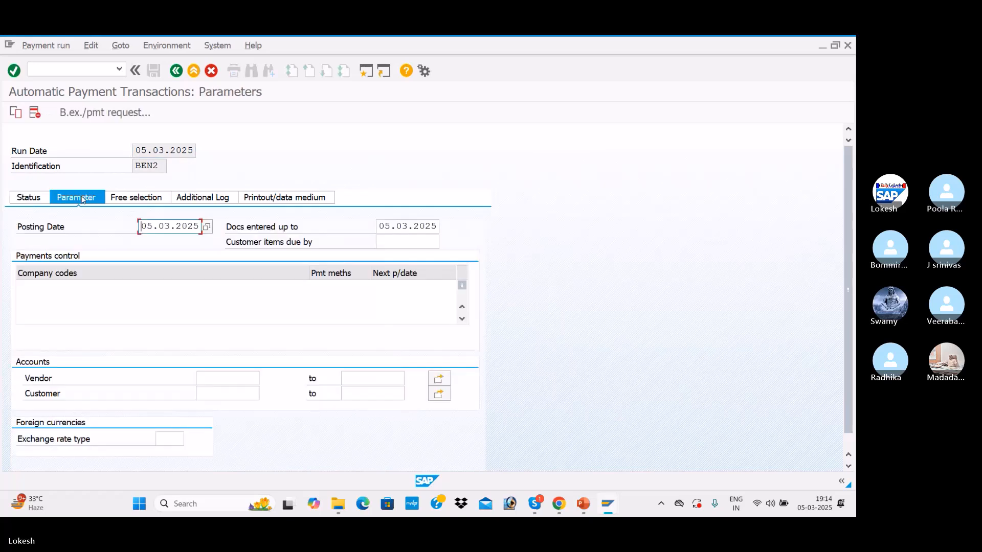
left_click(108, 288)
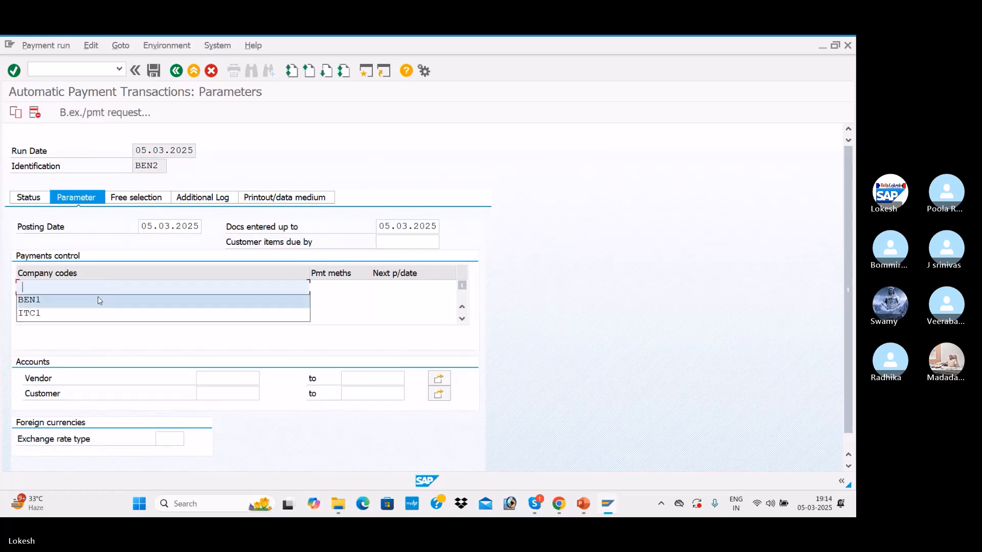
left_click(93, 301)
left_click(327, 290)
left_click(329, 300)
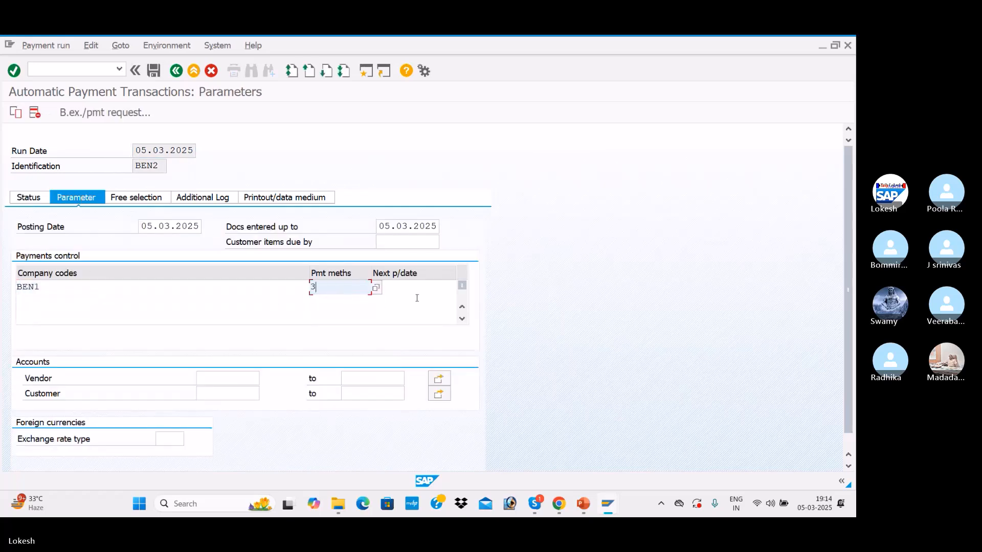
left_click(418, 288)
left_click(402, 300)
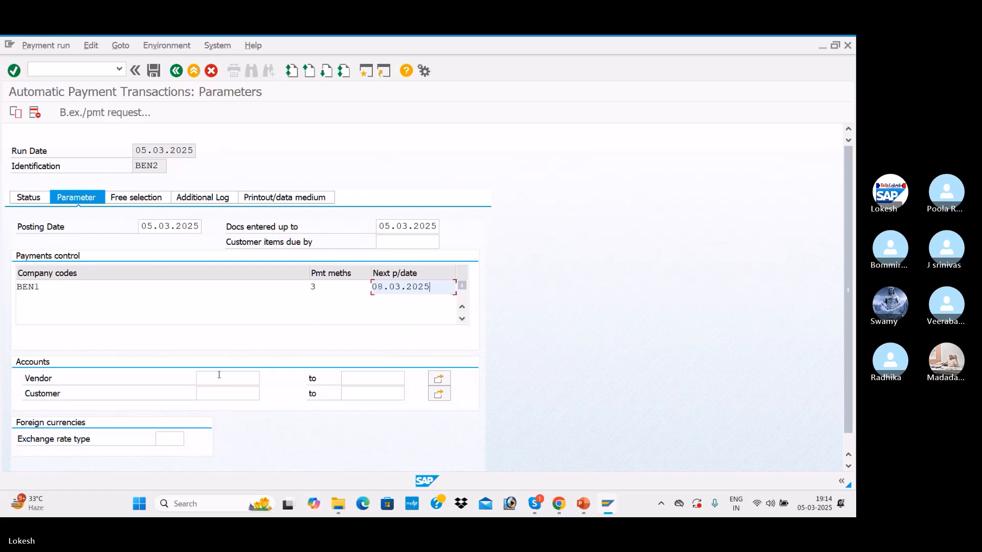
left_click(225, 378)
left_click(240, 395)
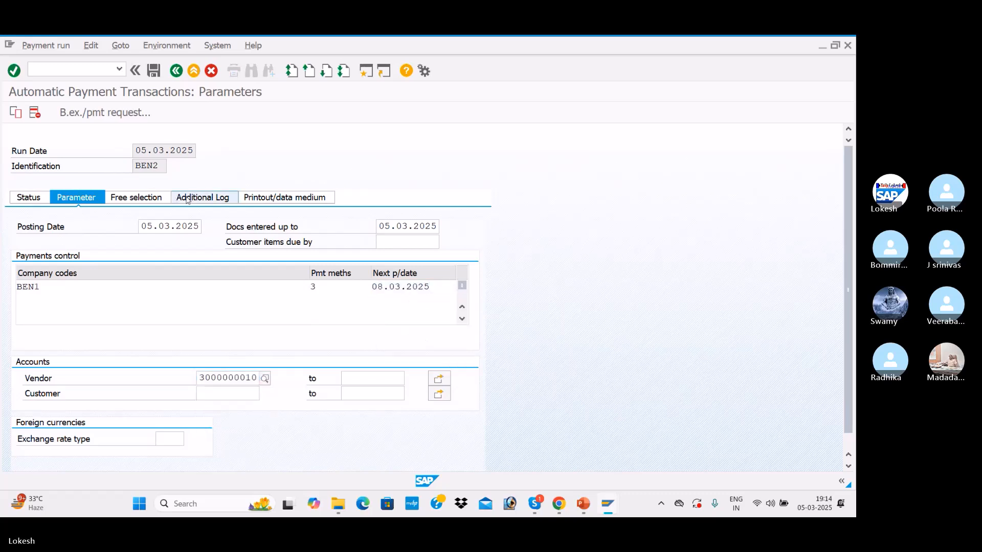
Enable the due date check and payment method selection in all cases in the additional log for the TATA IT SOLUTIONS vendor account
left_click(202, 197)
left_click(21, 257)
left_click(21, 273)
left_click(50, 363)
left_click(48, 362)
left_click(50, 376)
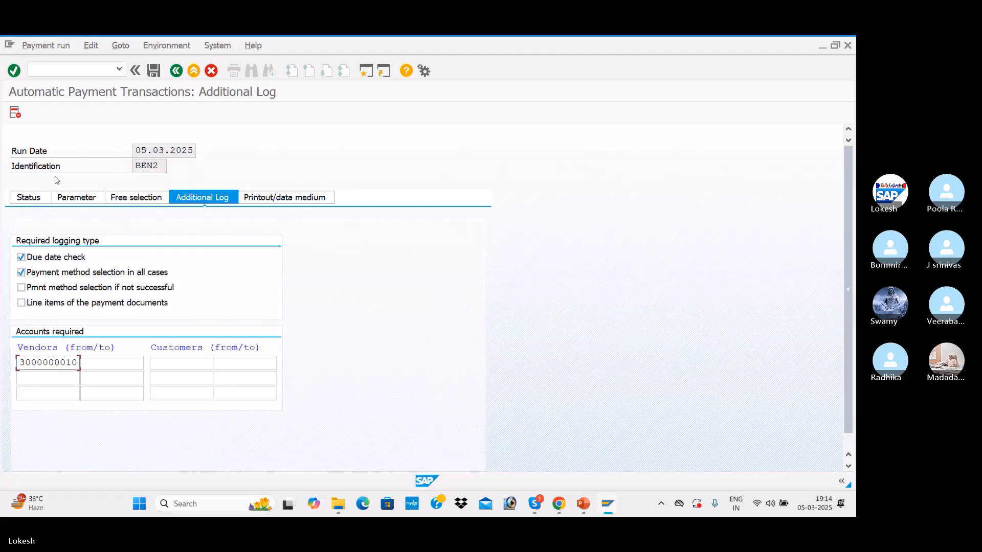
Save the entered parameters and schedule the BEN2 payment proposal to start immediately
left_click(45, 199)
left_click(223, 283)
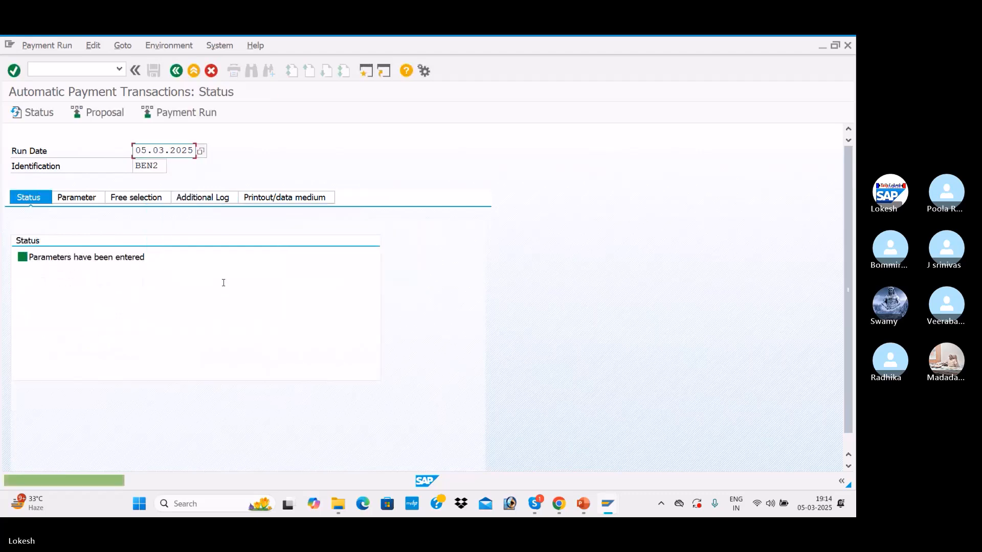
left_click(106, 113)
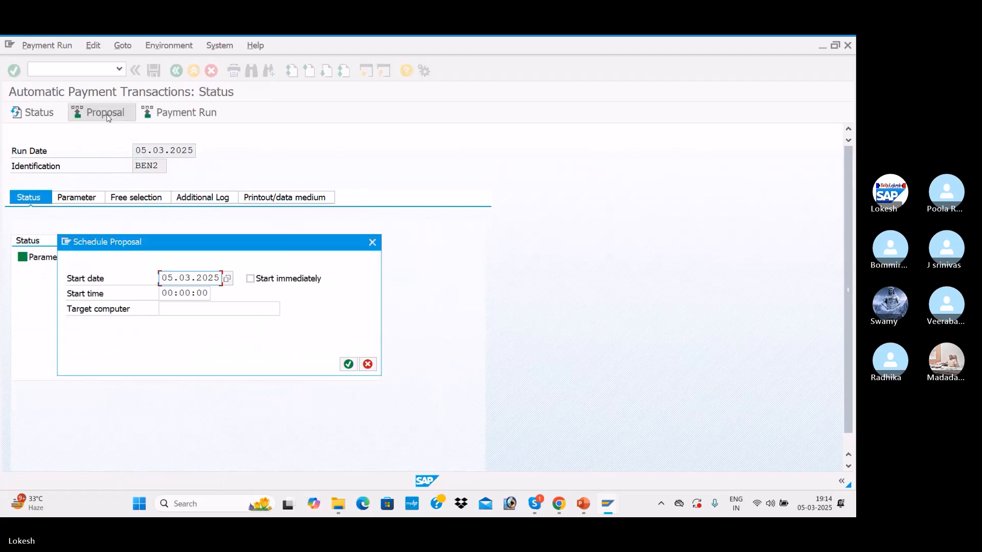
left_click(250, 279)
left_click(347, 364)
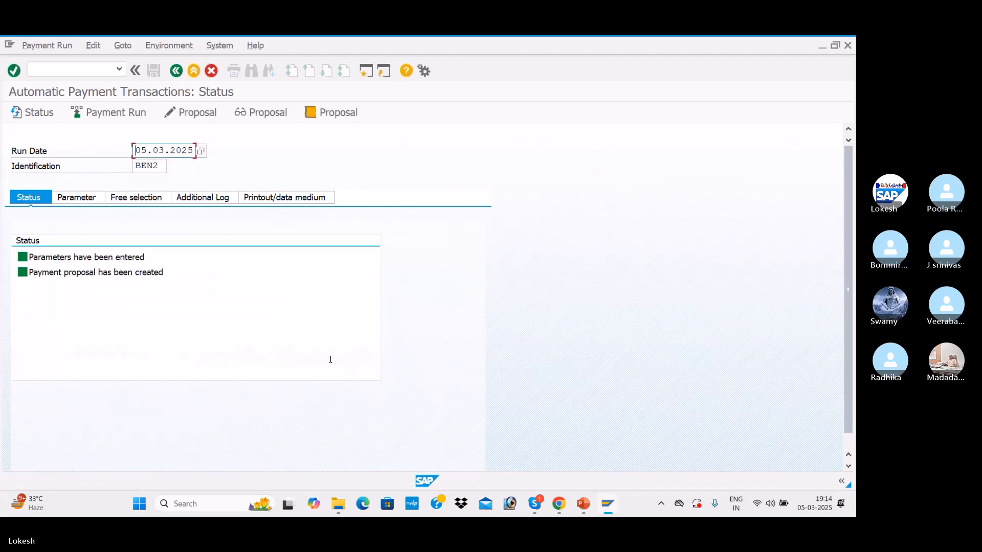
Open the BEN2 payment proposal, review the open items in the TATA IT SOLUTIONS payment, and return to the run status
left_click(190, 112)
left_click(301, 318)
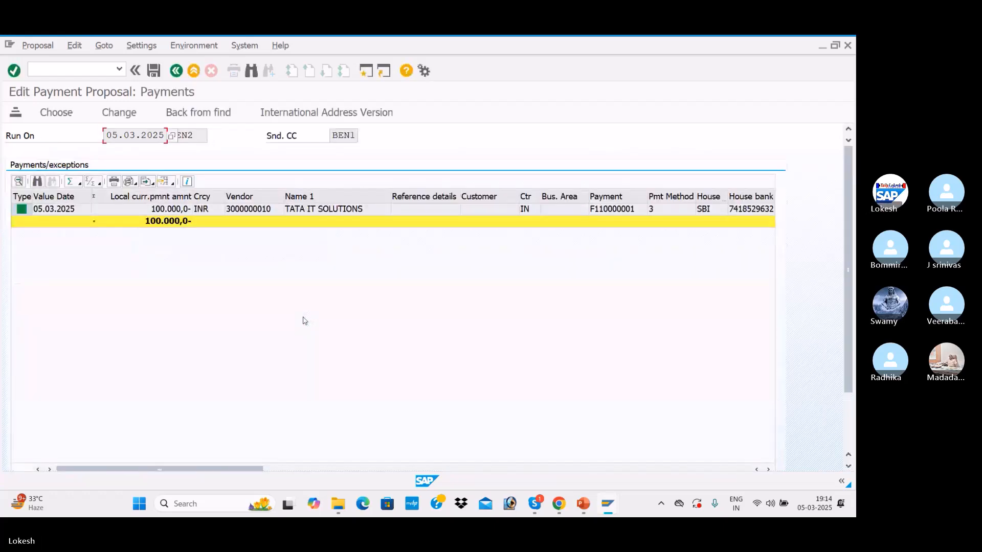
double_click(334, 209)
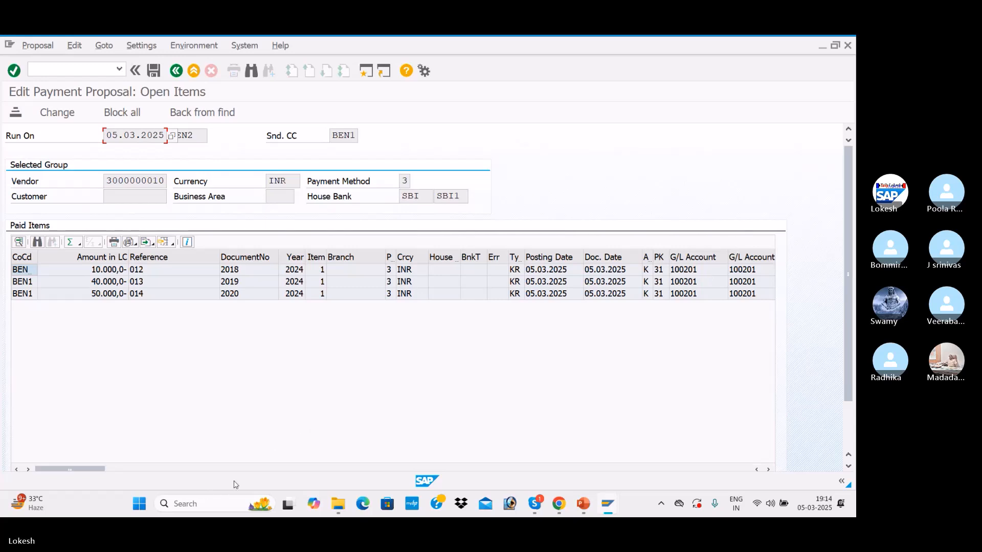
left_click_drag(247, 469, 70, 469)
left_click(177, 70)
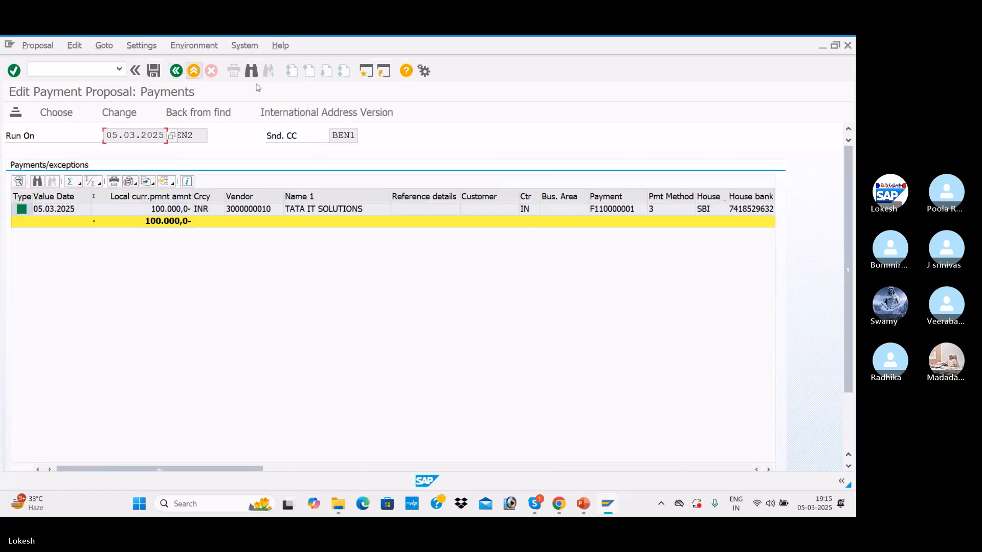
left_click(177, 71)
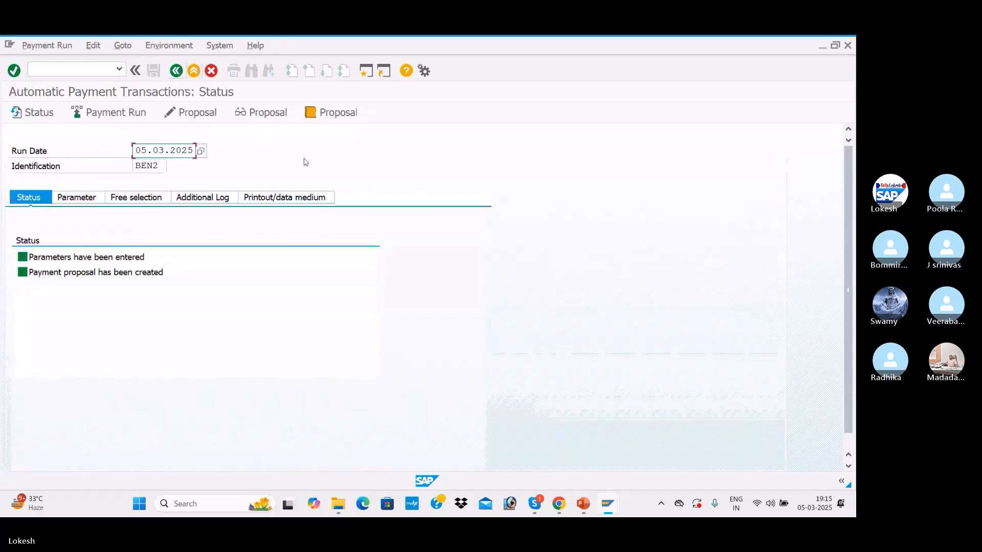
Schedule the BEN2 payment run with an immediate start
left_click(124, 113)
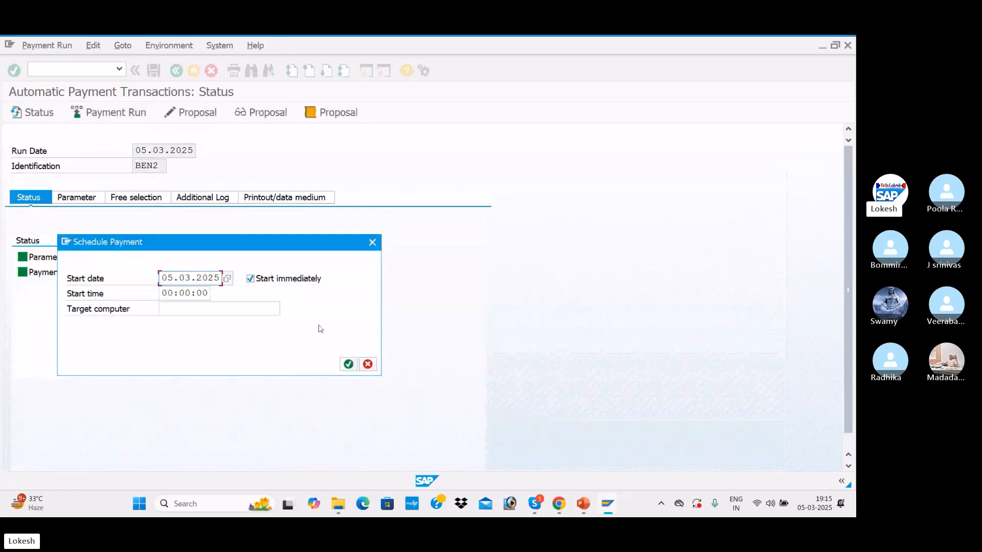
left_click(348, 364)
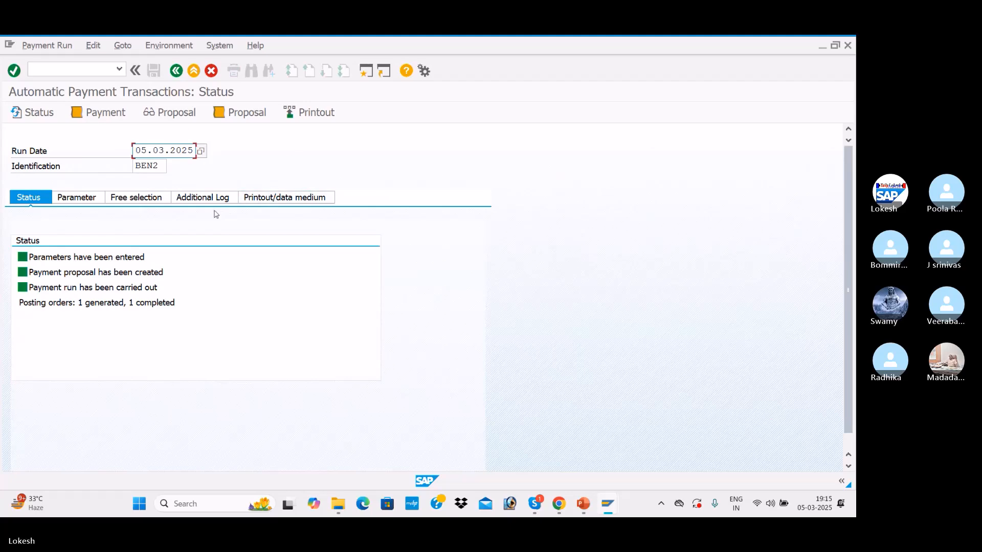
Switch to the vendor line item session and refresh the open items list for TATA IT SOLUTIONS
key("alt+Tab")
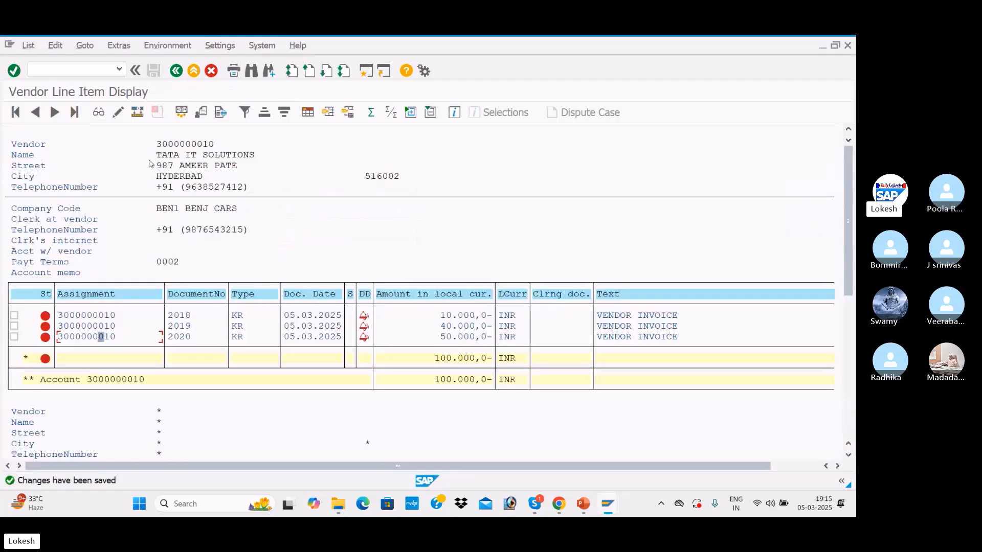
left_click(28, 46)
left_click(44, 76)
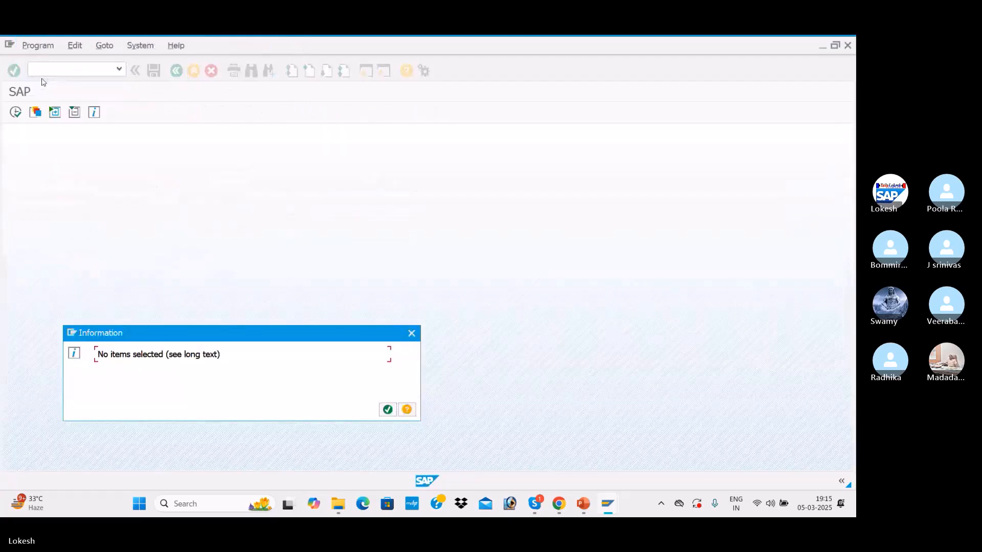
left_click(389, 409)
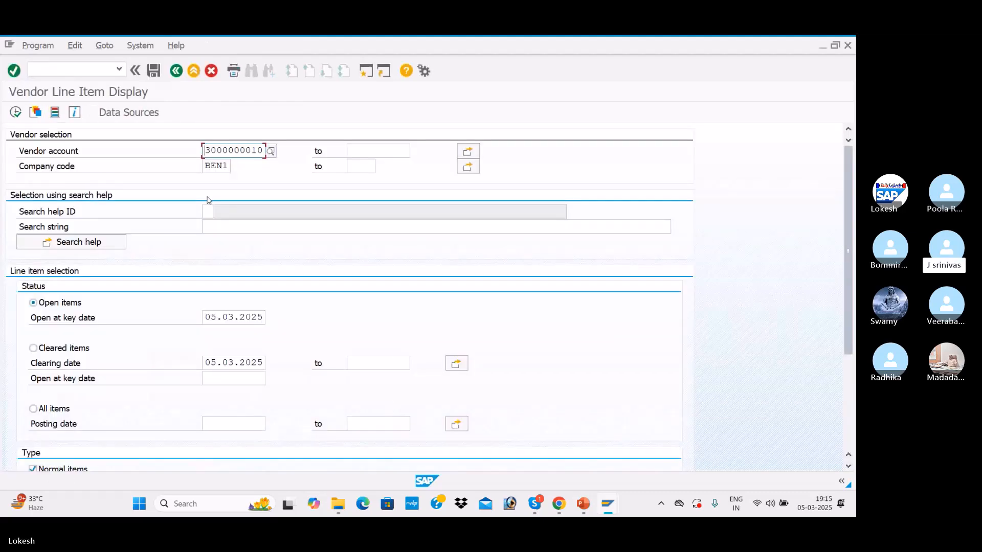
Display the vendor's cleared items in company code BEN1 and check invoices 2018, 2019 and 2020 against their clearing document
left_click(33, 348)
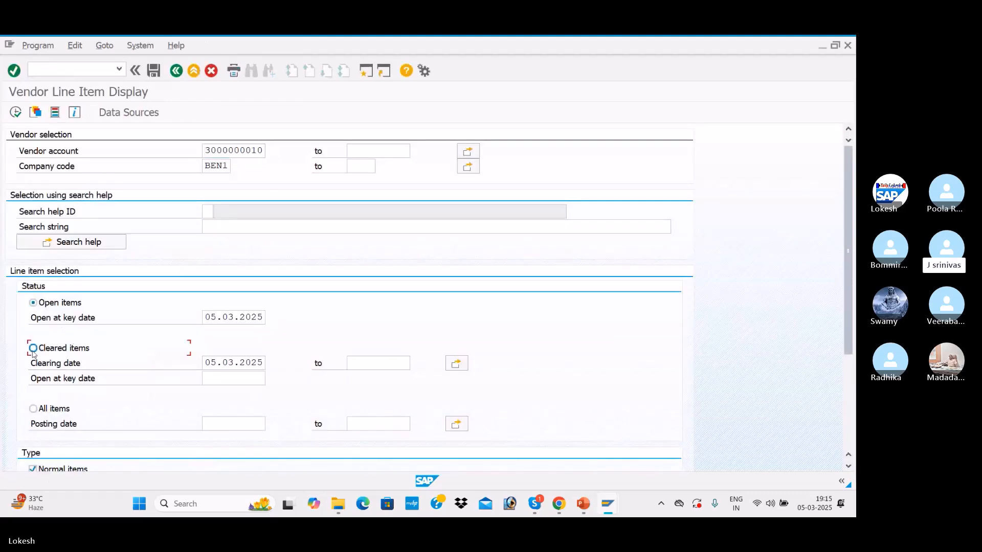
left_click(15, 112)
scroll(351, 243, "down", 1)
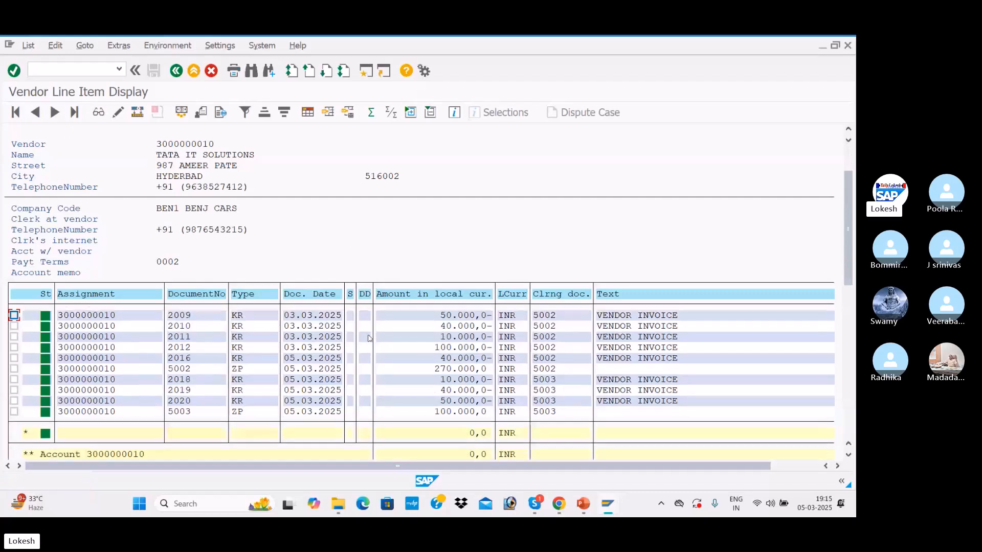
left_click(424, 390)
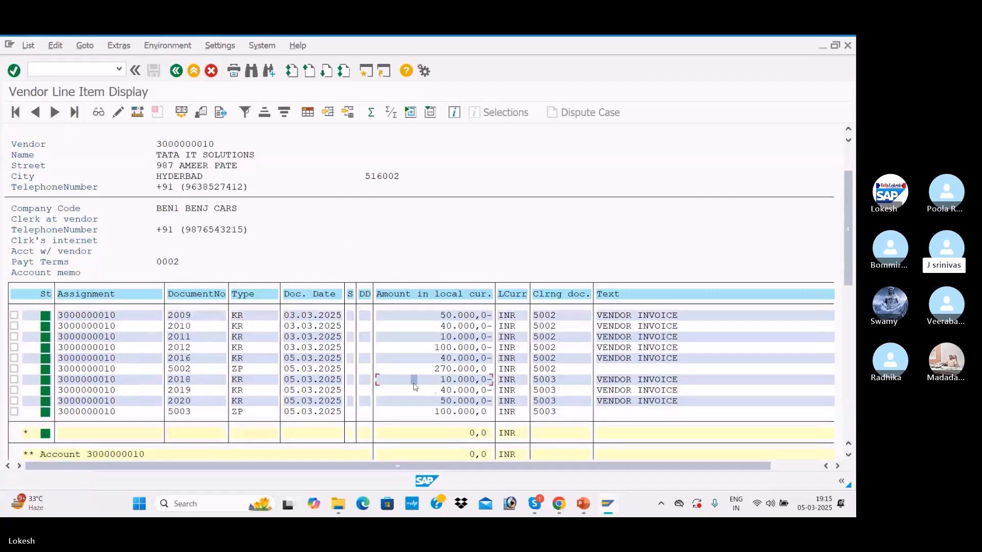
left_click(428, 402)
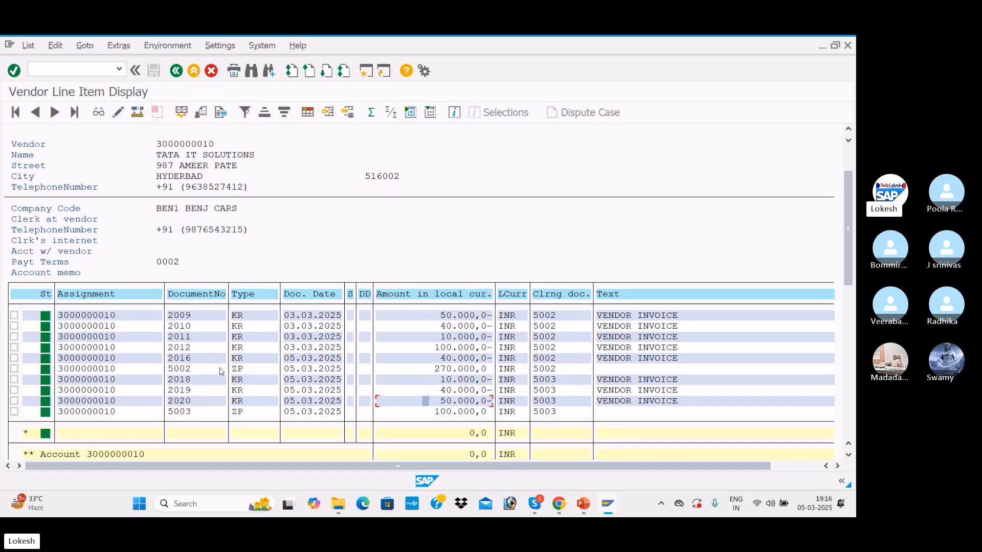
Switch to the Skype call window
key("alt+Tab")
key("alt+Tab")
key("alt+Tab")
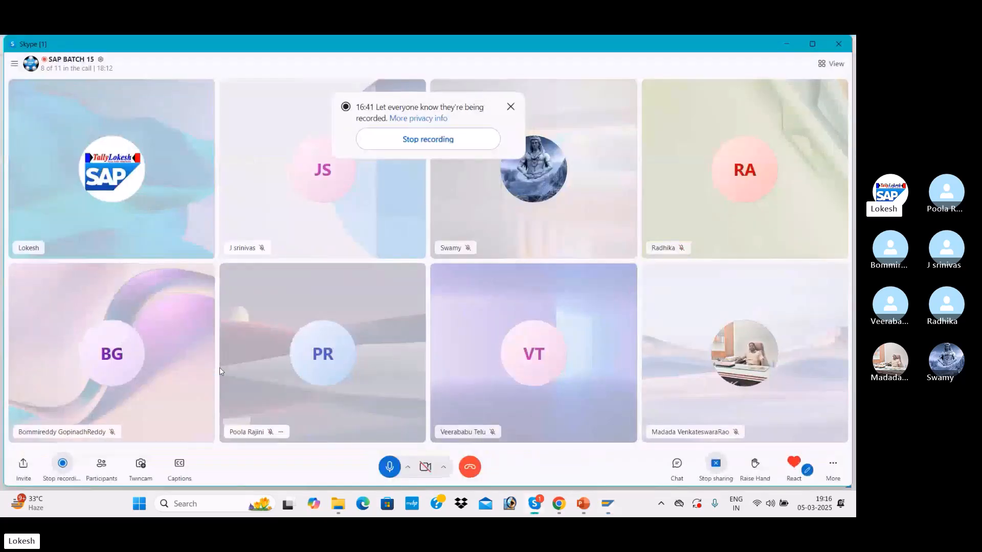